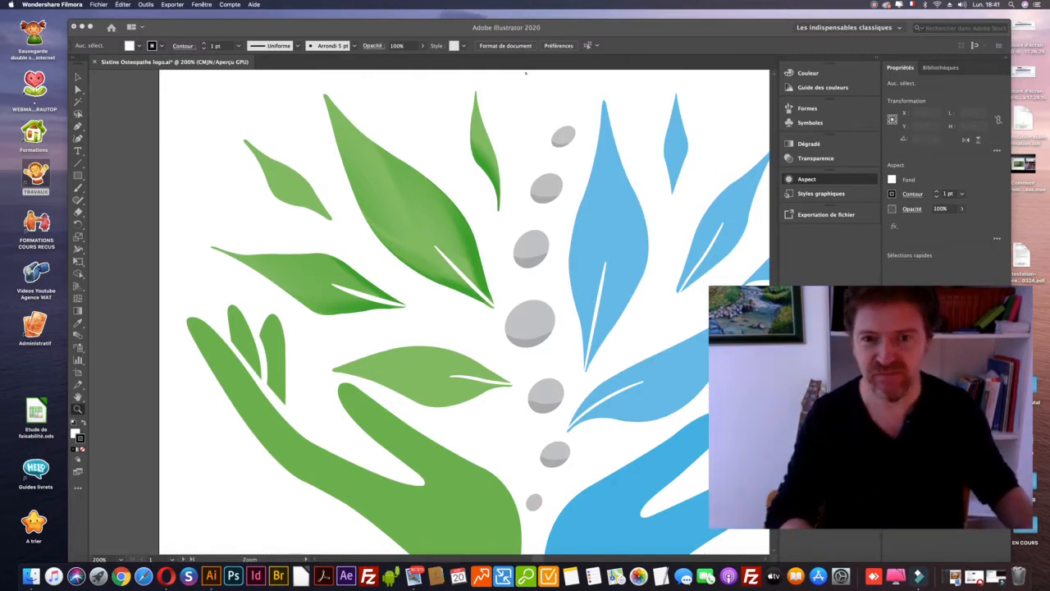
- Examine the hands-and-leaves logo artwork, from the full artboards to a closer view of the shaded green leaves
click(504, 189)
key(space)
drag(506, 192, 411, 187)
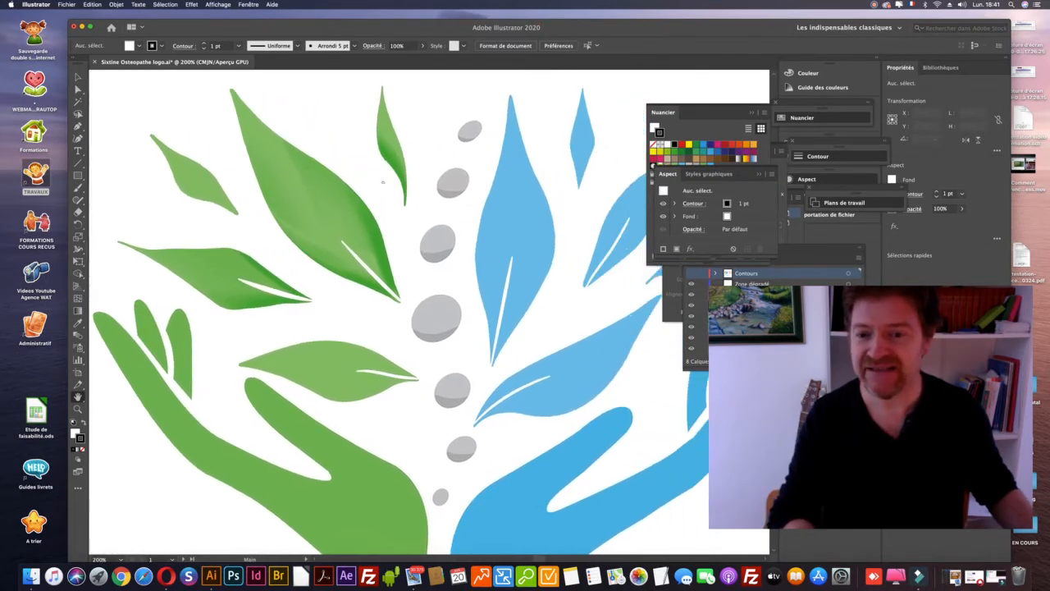
key(super+minus)
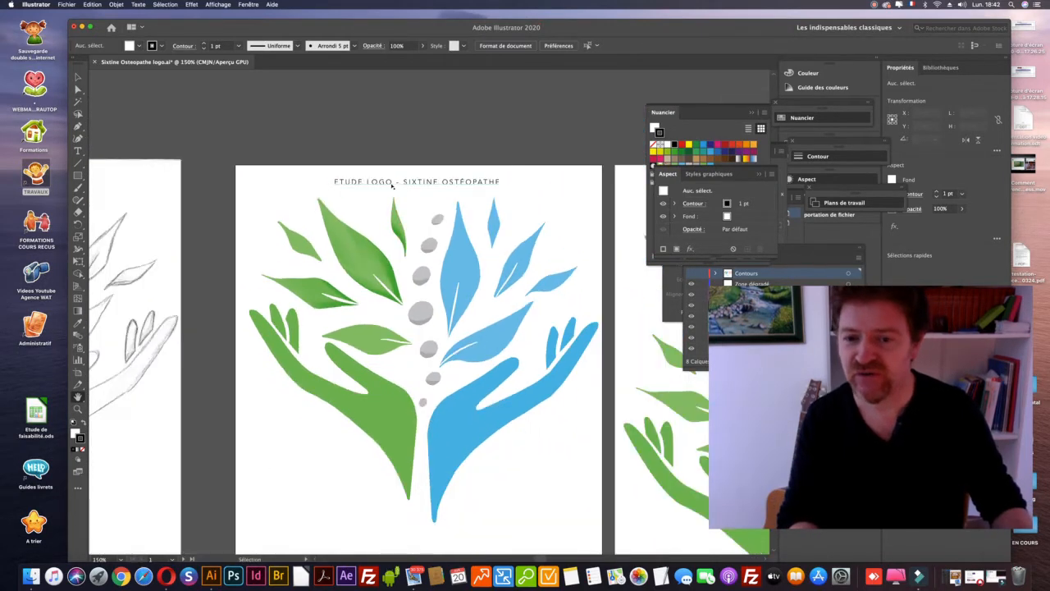
key(super+minus)
key(super+minus)
key(z)
click(380, 283)
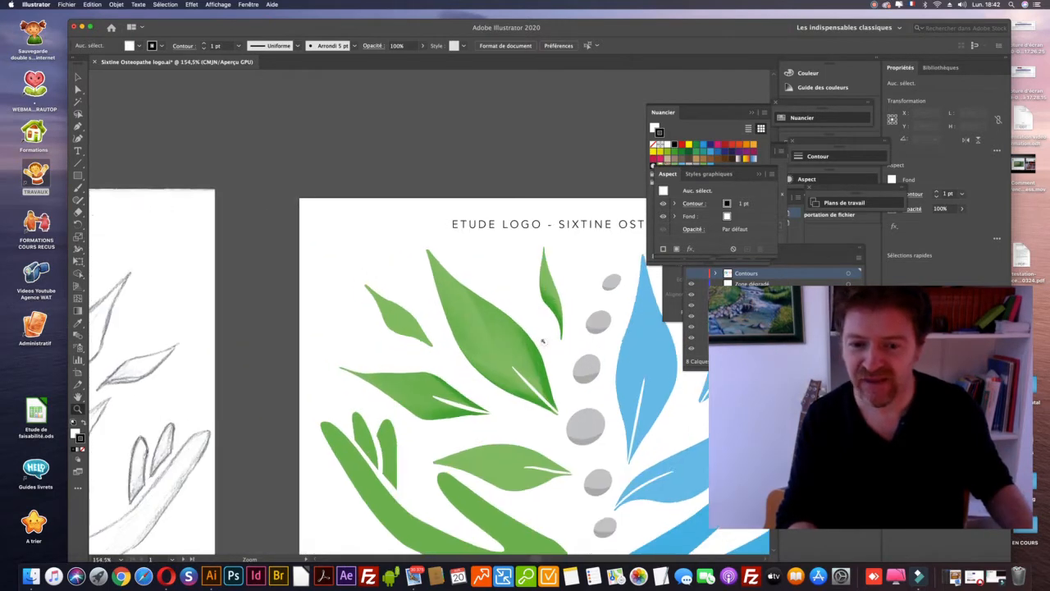
click(542, 340)
key(h)
drag(485, 320, 536, 263)
scroll(461, 308, right, 4)
scroll(461, 309, down, 2)
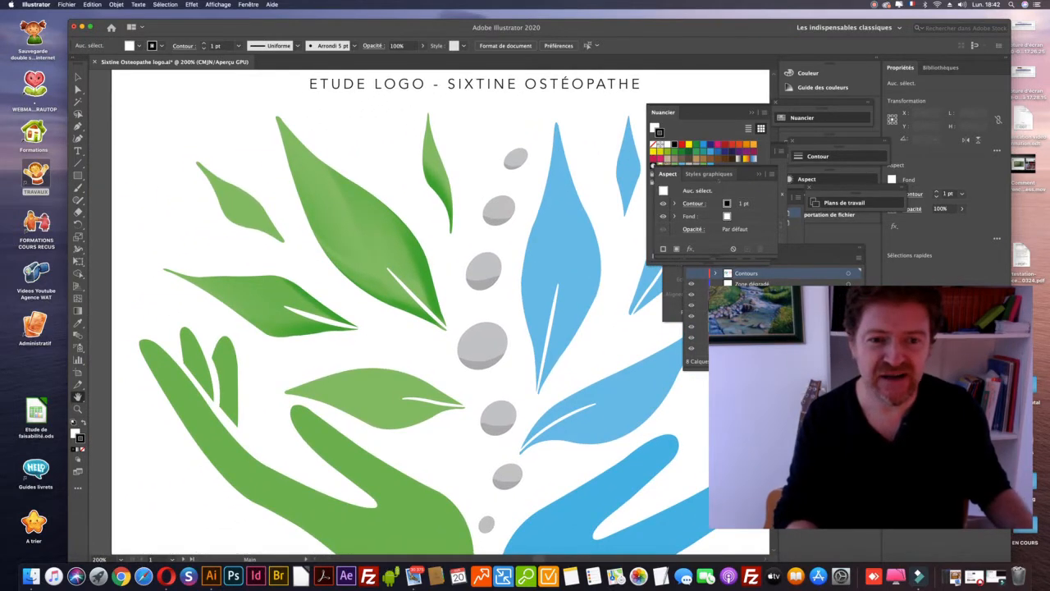
- Convert the flat light-green leaf above the green hand to a gradient mesh with a first point near its lower edge by the stem
key(z)
click(404, 398)
click(403, 335)
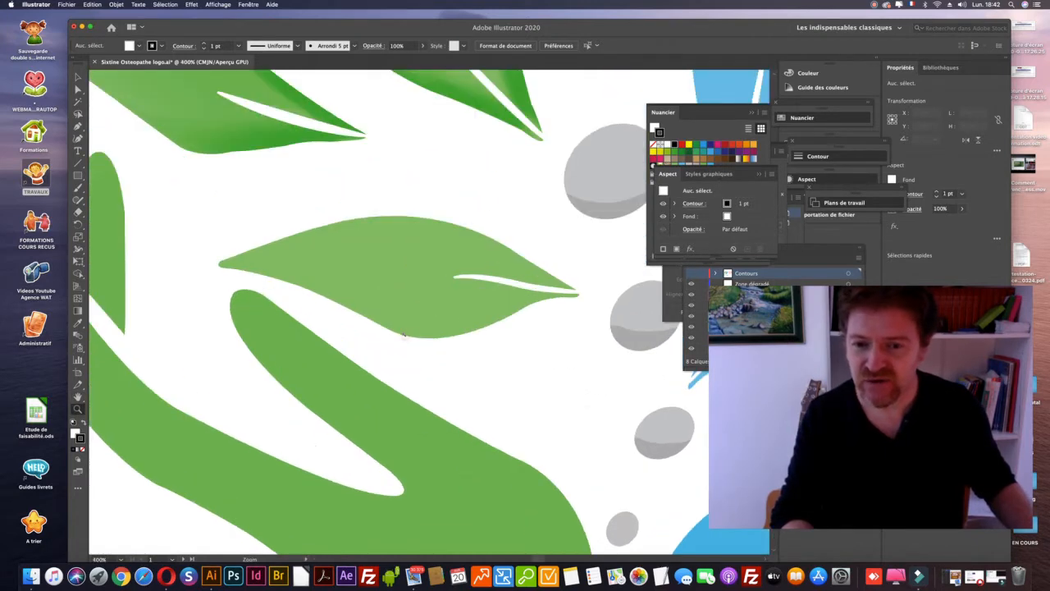
drag(570, 29, 562, 24)
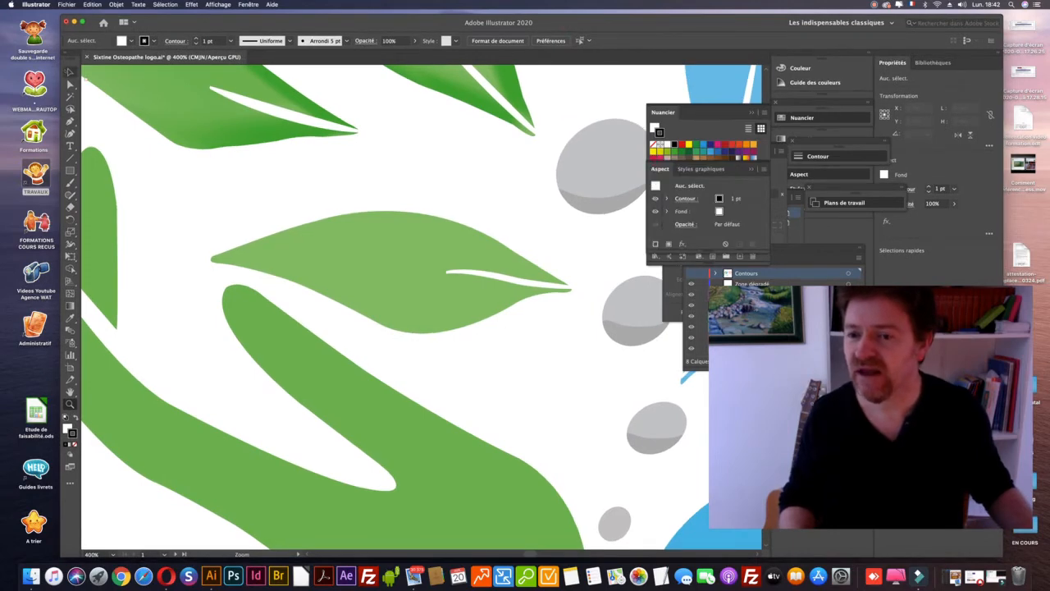
key(v)
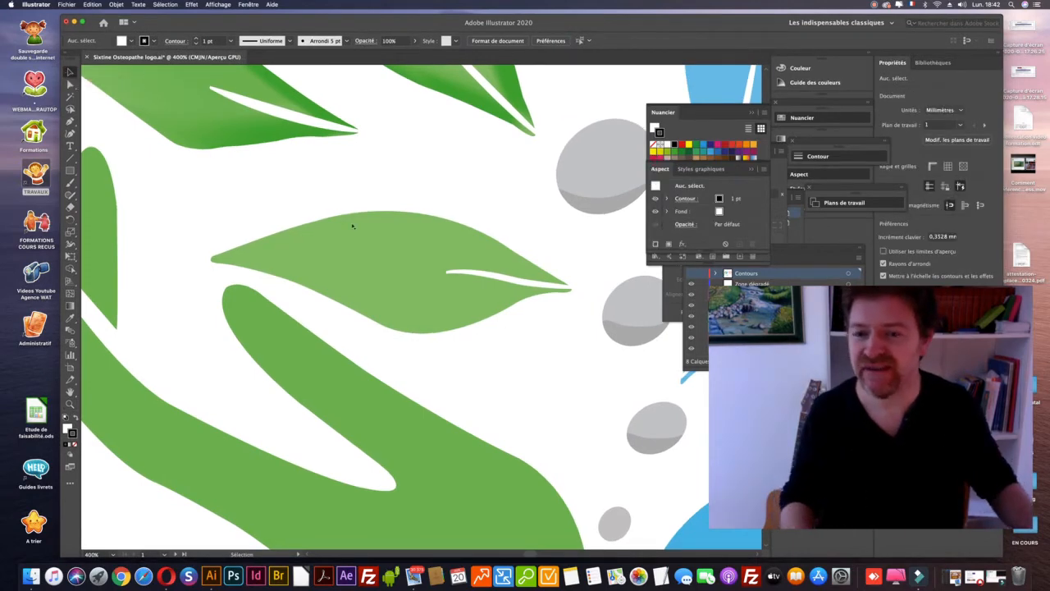
click(353, 226)
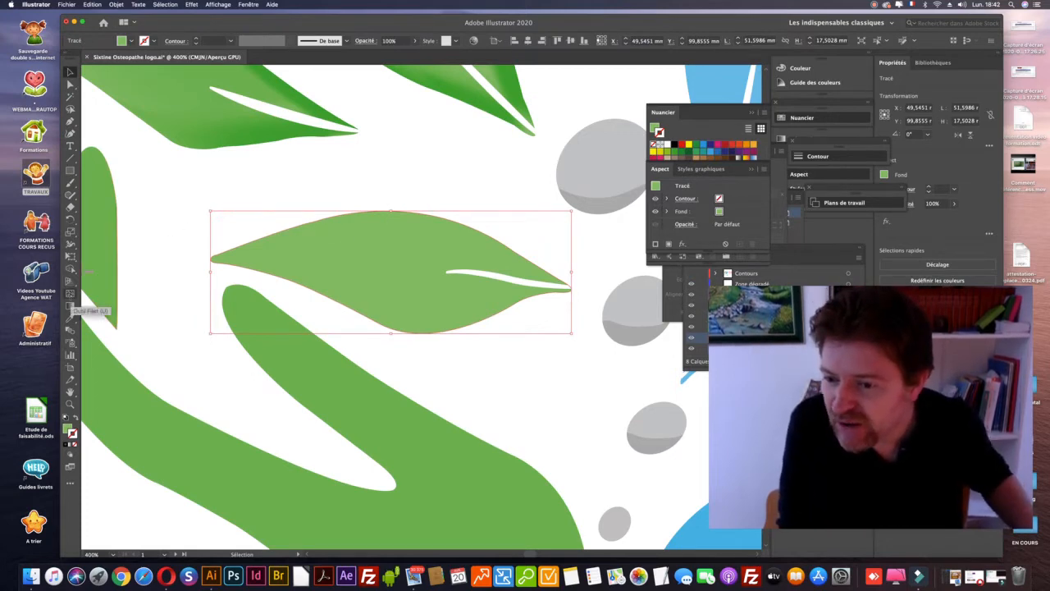
click(70, 304)
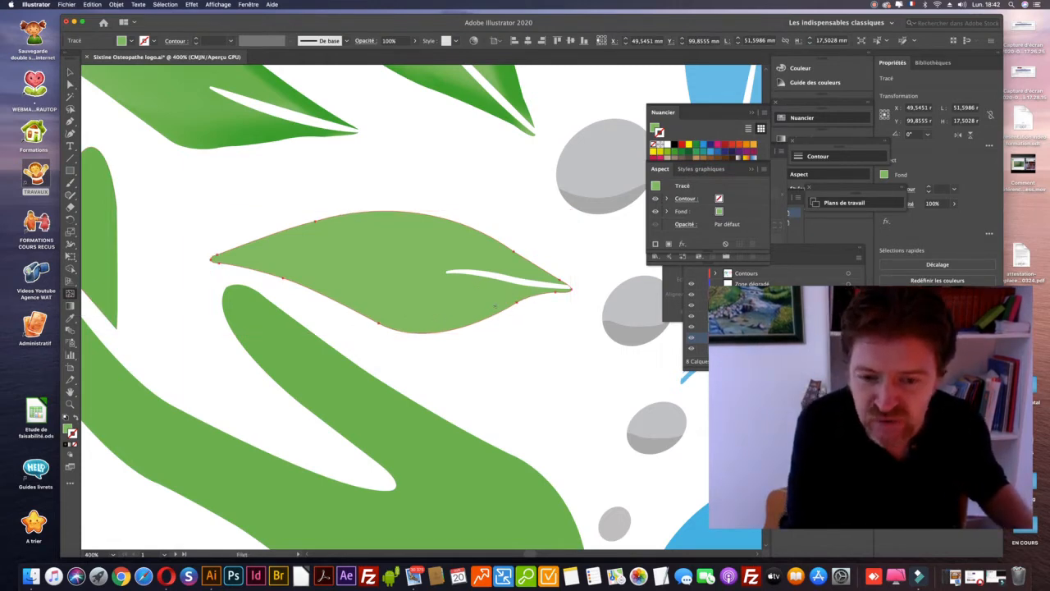
click(499, 303)
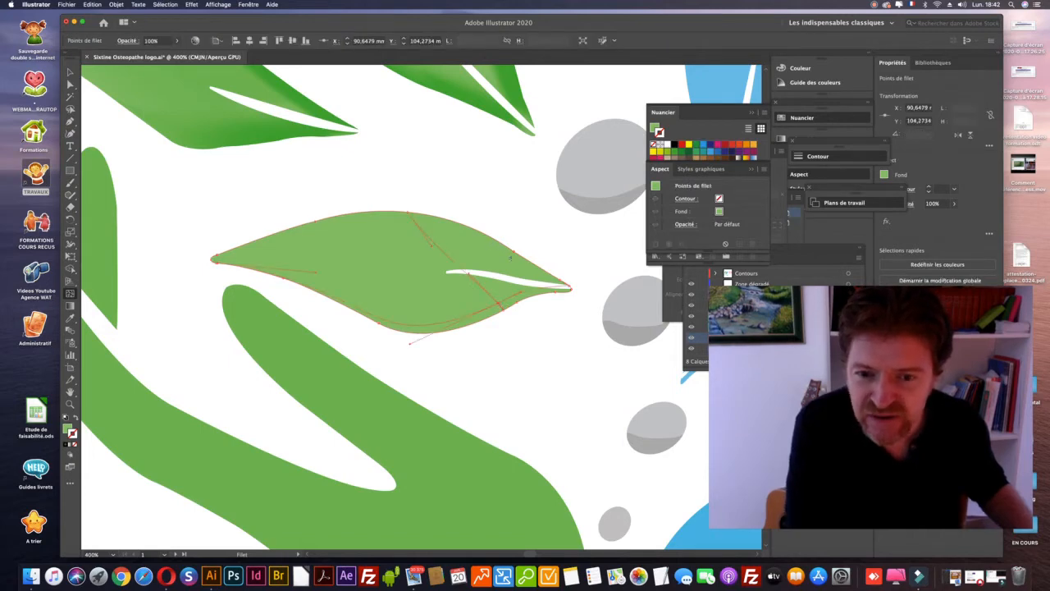
- Add further mesh points to the leaf, three along its upper edge towards the stem tip and one along the lower edge
click(516, 258)
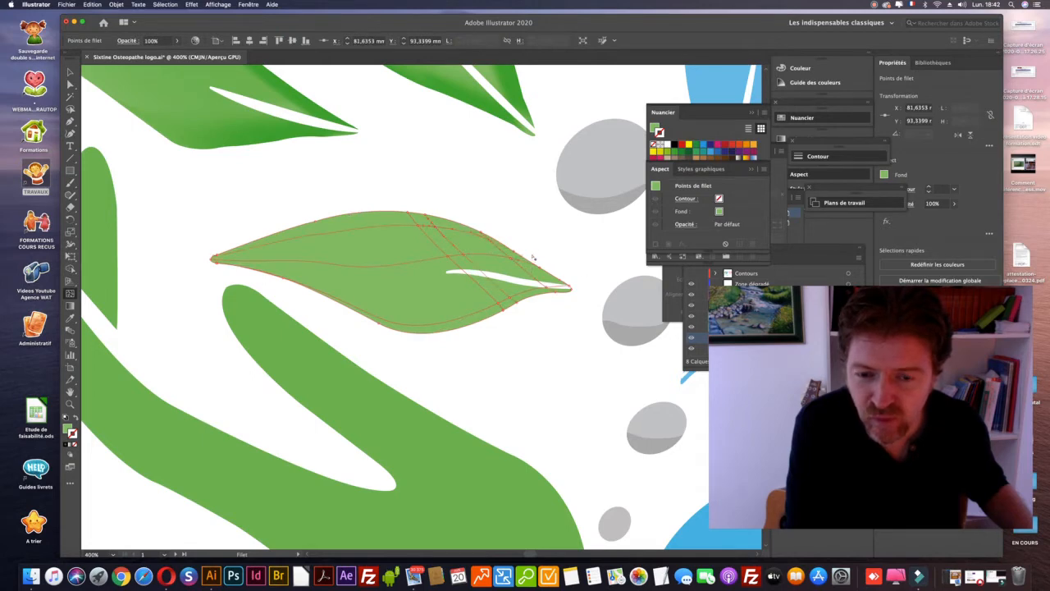
click(537, 273)
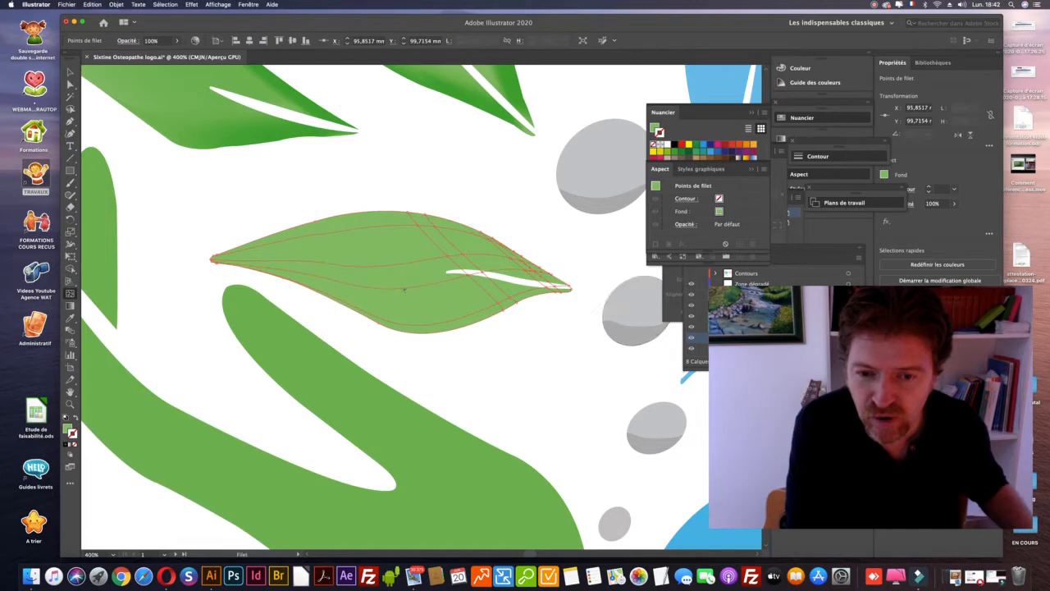
click(487, 244)
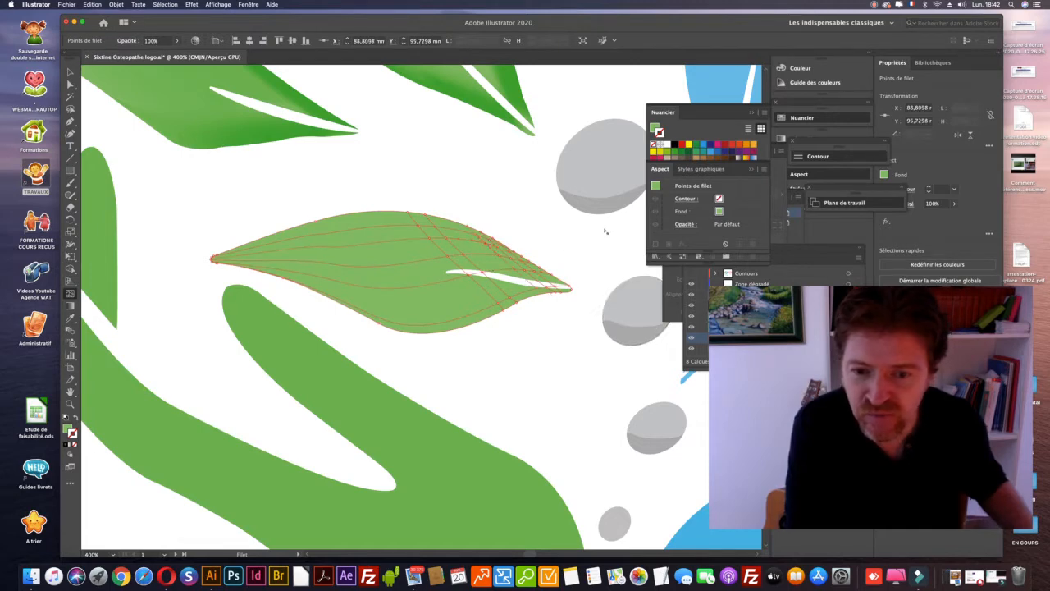
click(465, 312)
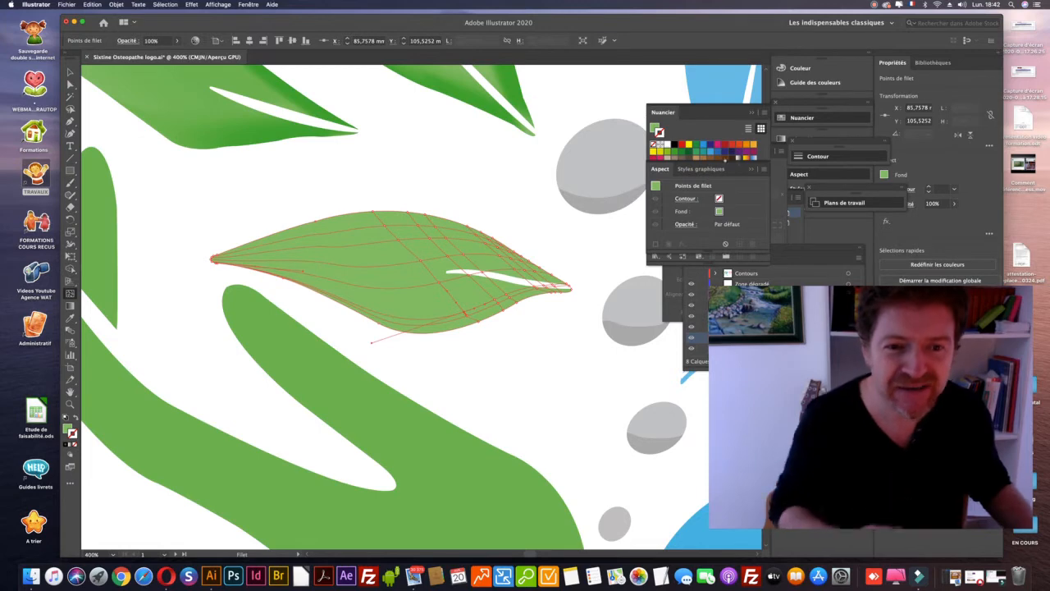
- Hide the appearance settings and shade the leaf's lower edge with the dark green swatch C=75 M=0 J=100 N=0
key(shift+F6)
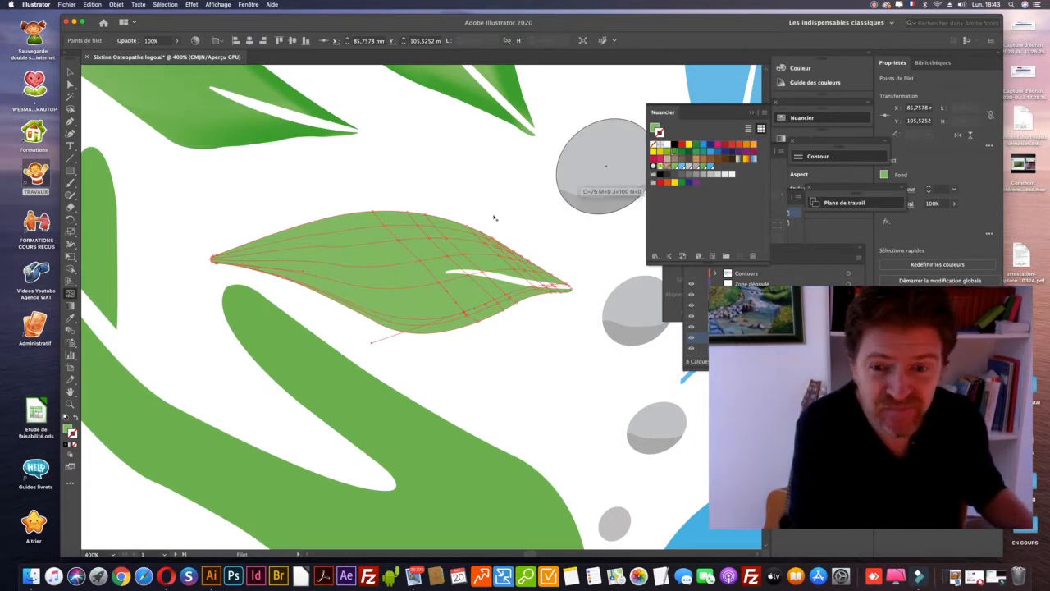
click(507, 304)
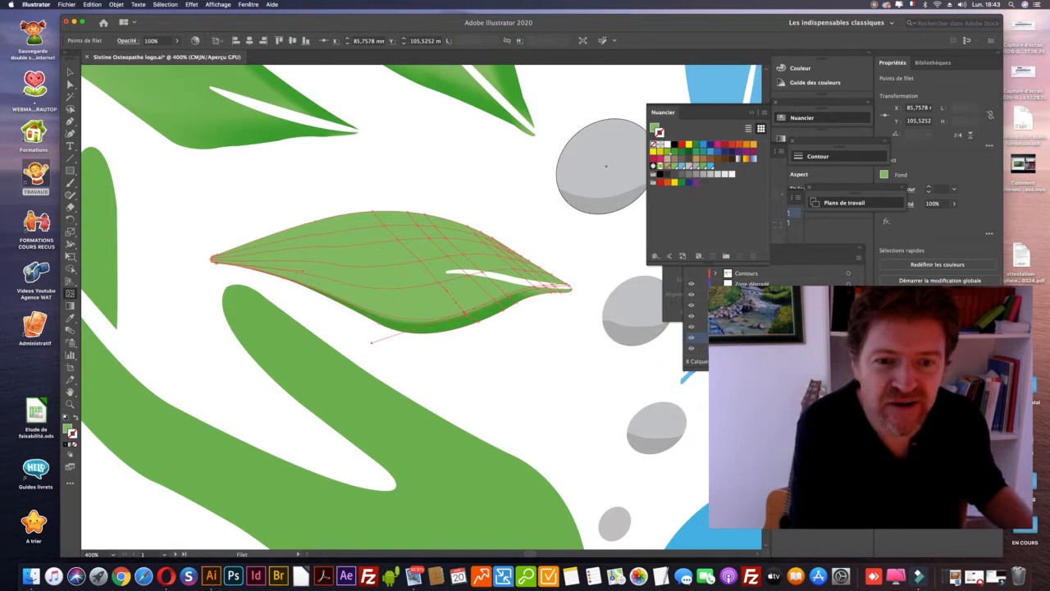
click(563, 291)
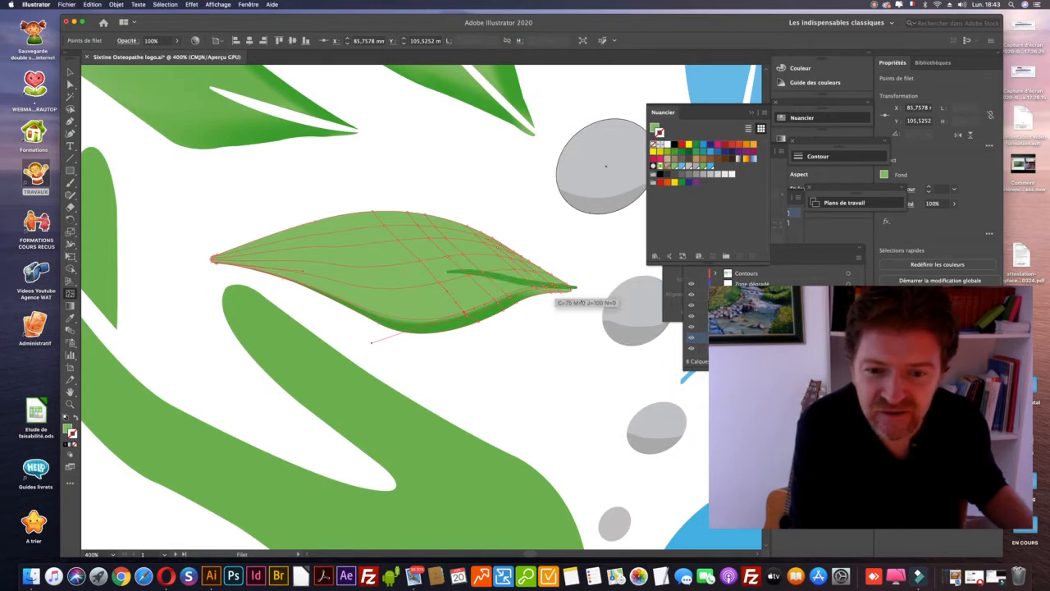
key(v)
key(super+z)
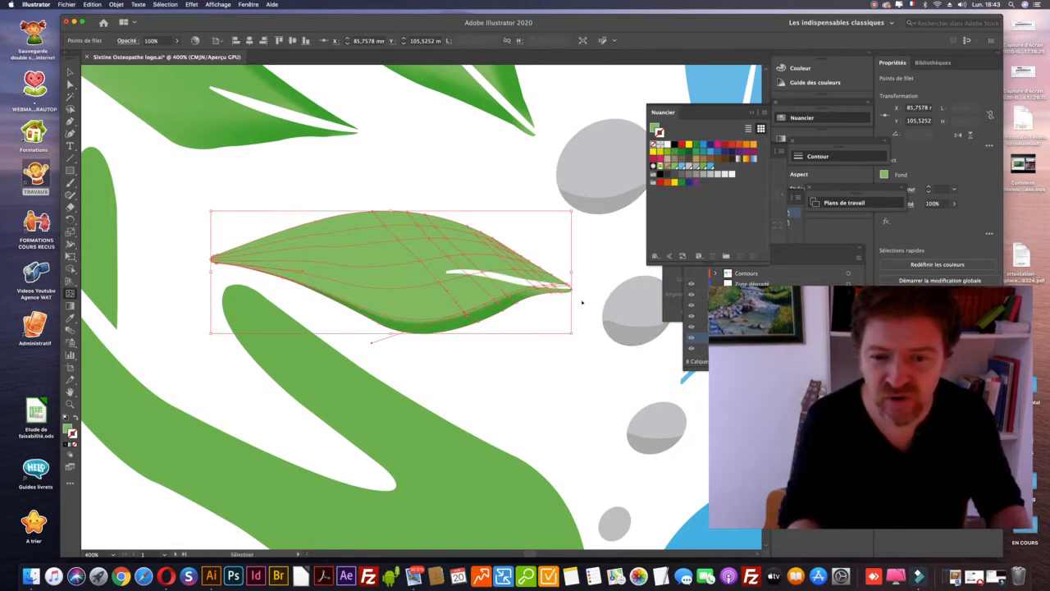
- Shade the leaf's upper edge from the stem tip back towards the middle with the dark green C=75 M=0 J=100 N=0 swatch
scroll(582, 302, up, 1)
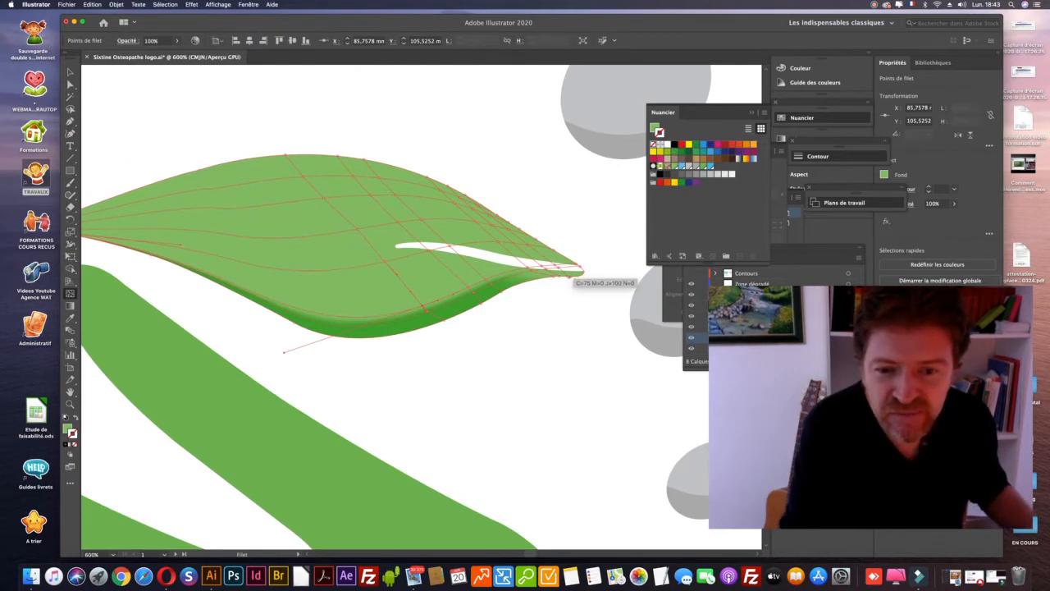
key(super+plus)
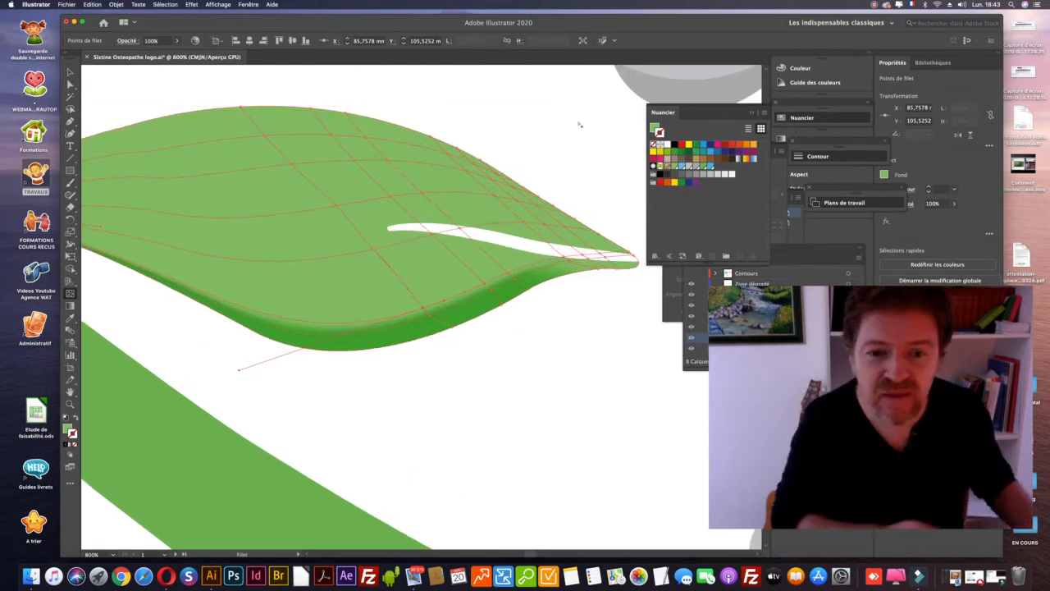
click(674, 167)
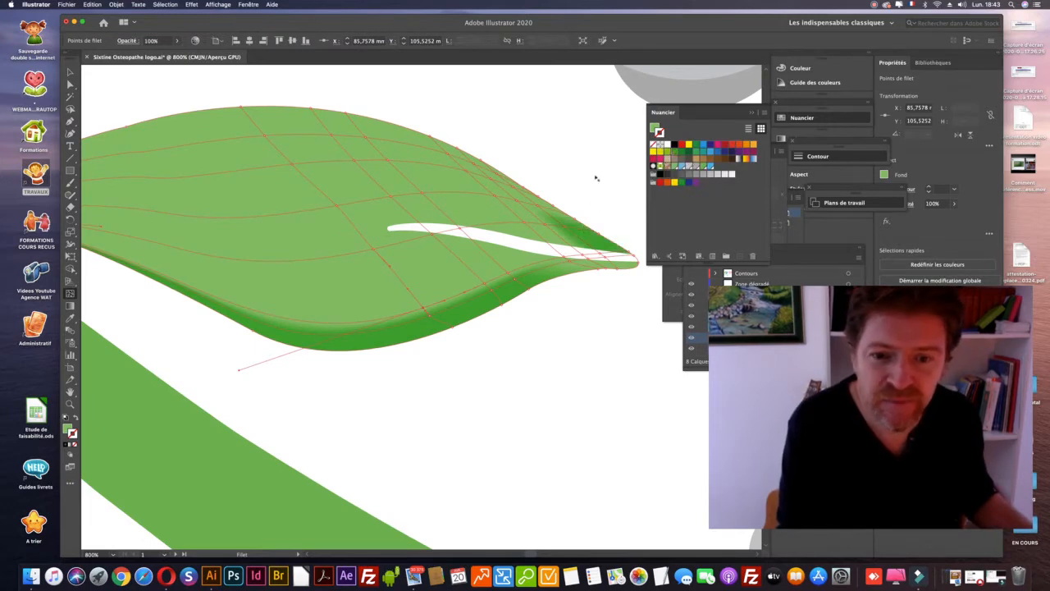
drag(540, 204, 537, 200)
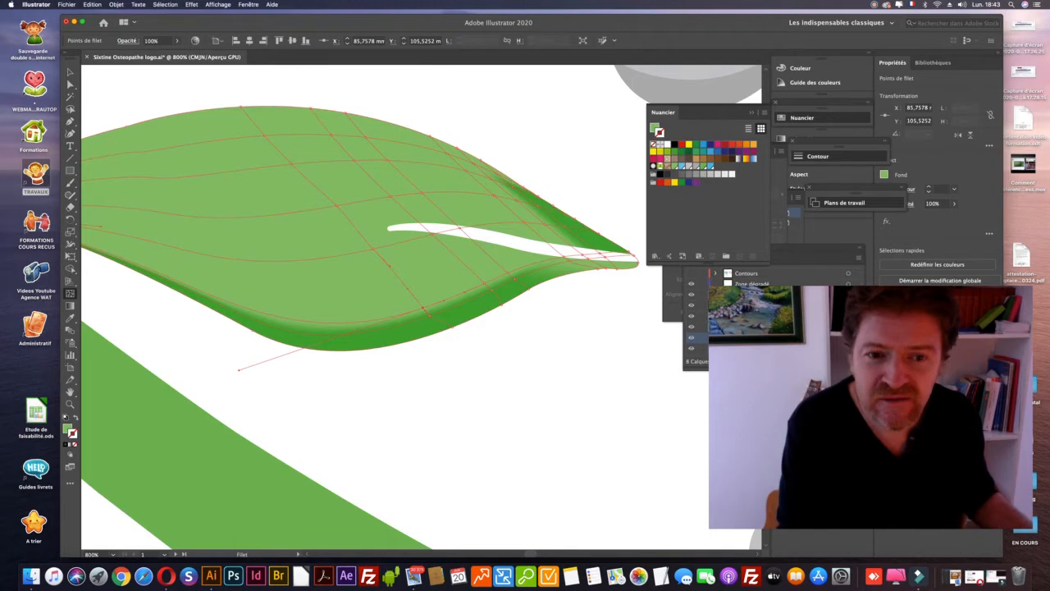
drag(674, 152, 495, 173)
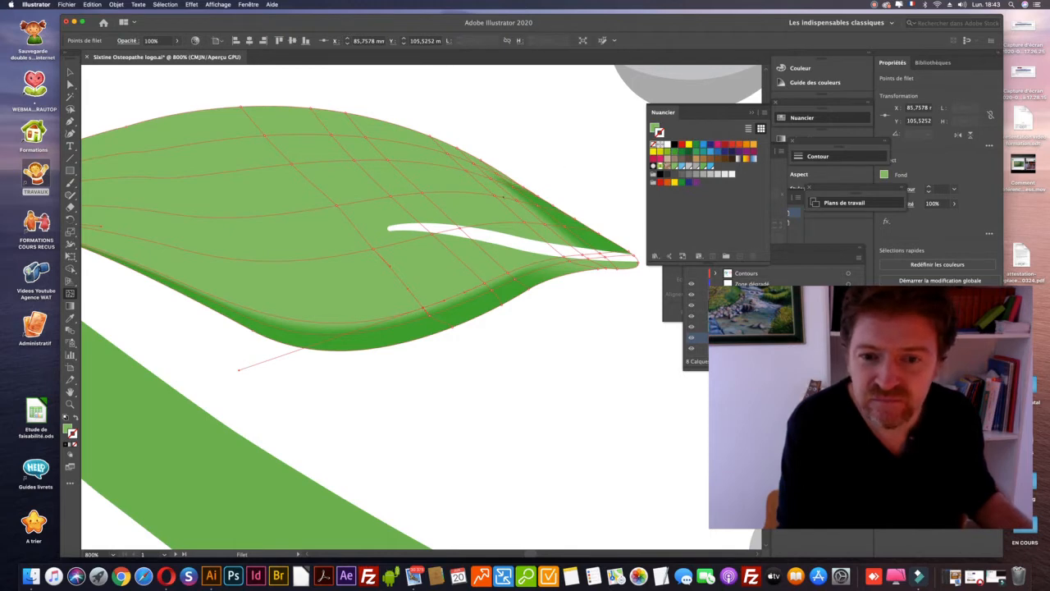
drag(488, 152, 425, 141)
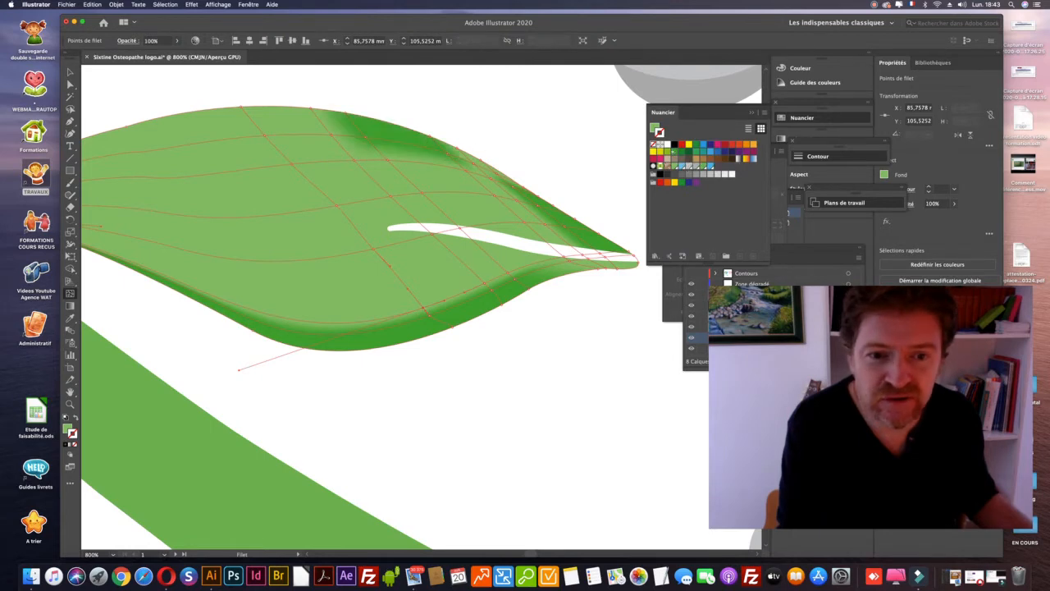
- Extend the C=75 M=0 J=100 N=0 green along the rest of the leaf's upper edge to its pointed end, and deselect the leaf
drag(672, 151, 470, 180)
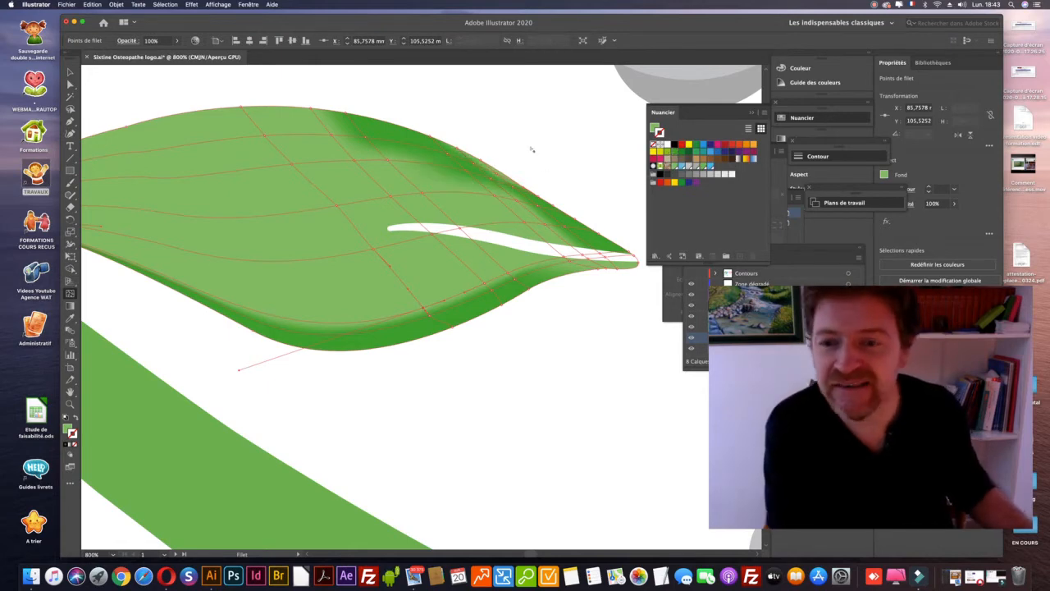
drag(673, 152, 379, 136)
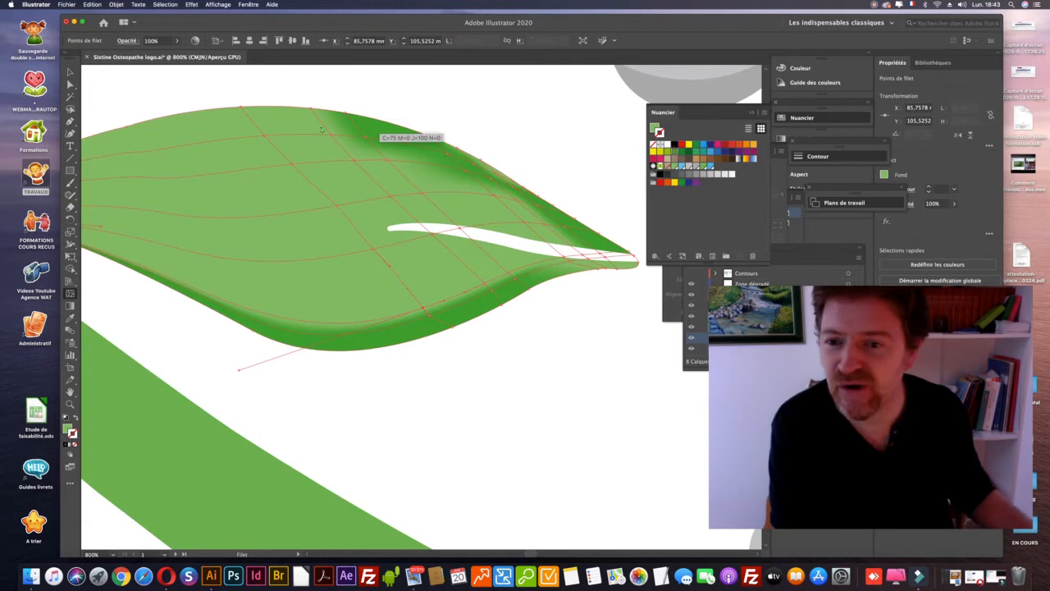
drag(273, 120, 267, 118)
key(super+minus)
key(super+minus)
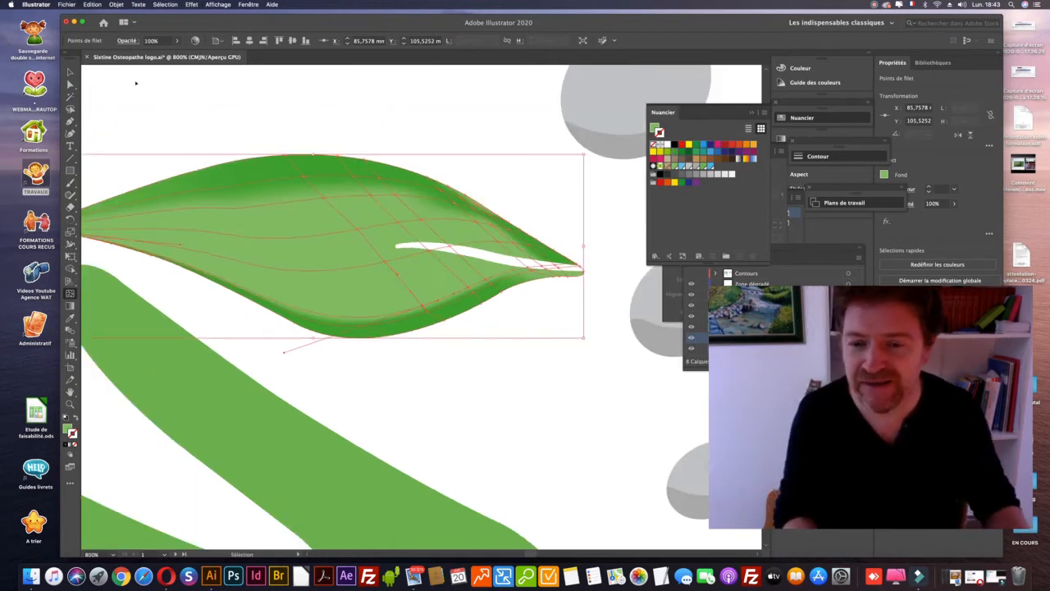
key(super+minus)
key(super+minus)
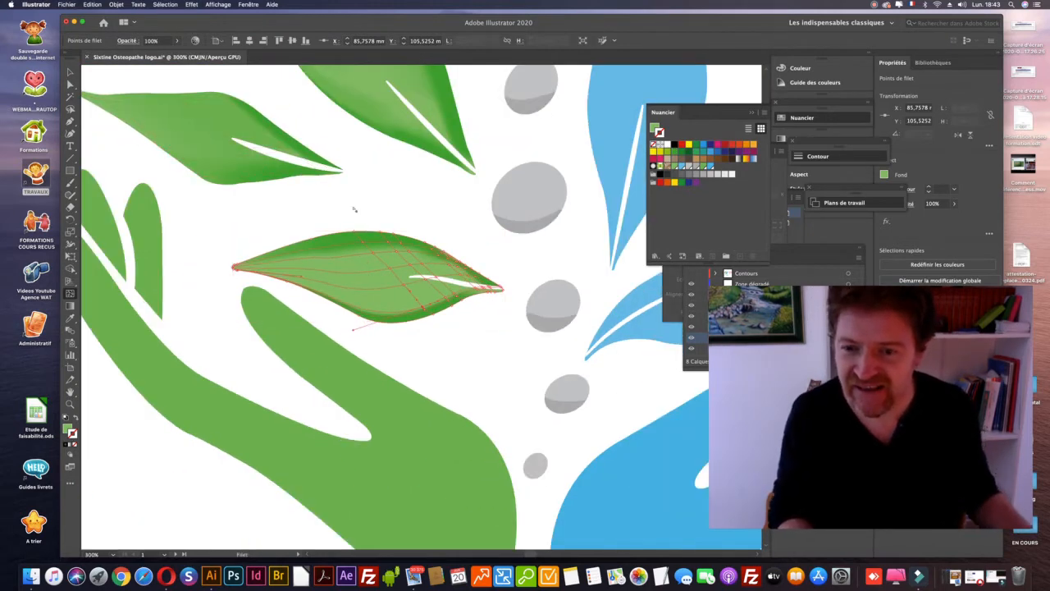
key(v)
click(366, 207)
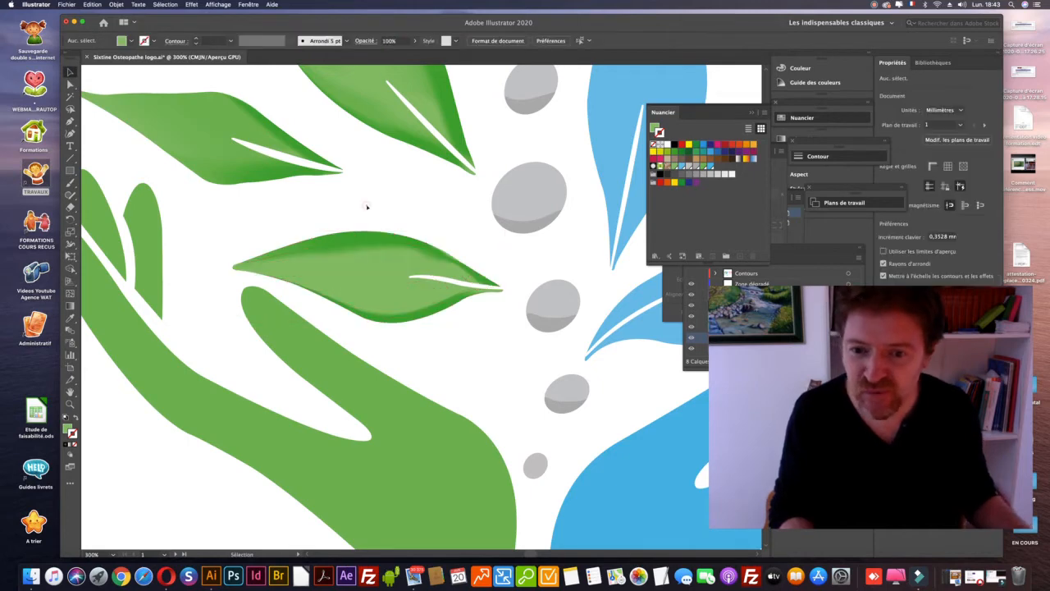
- Select the leaf's mesh and fill the light patches on its upper edge near the stem with the dark green C=75 M=0 J=100 N=0 swatch
key(z)
click(460, 235)
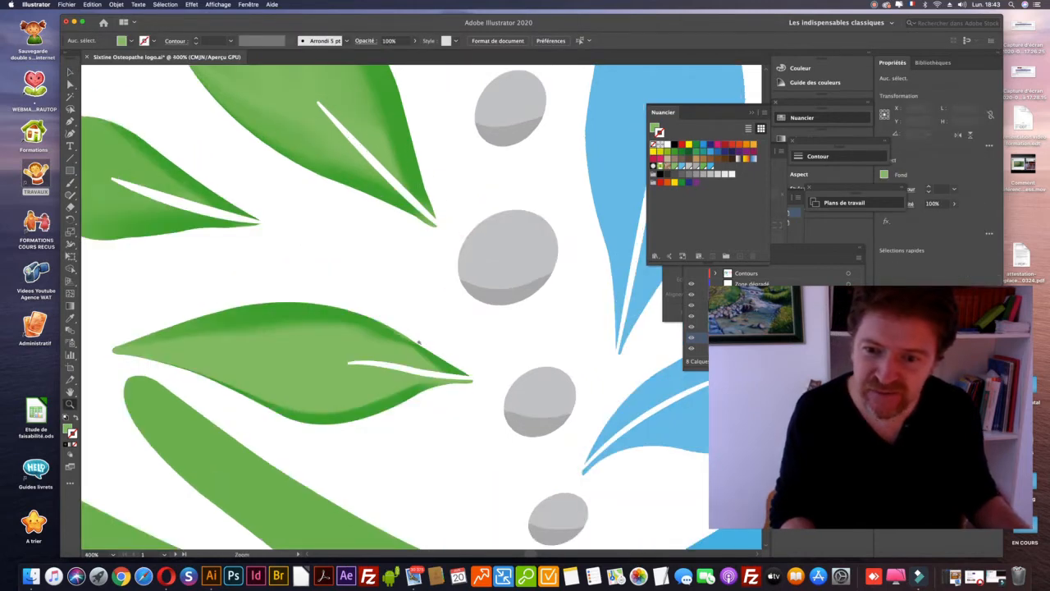
click(416, 343)
key(a)
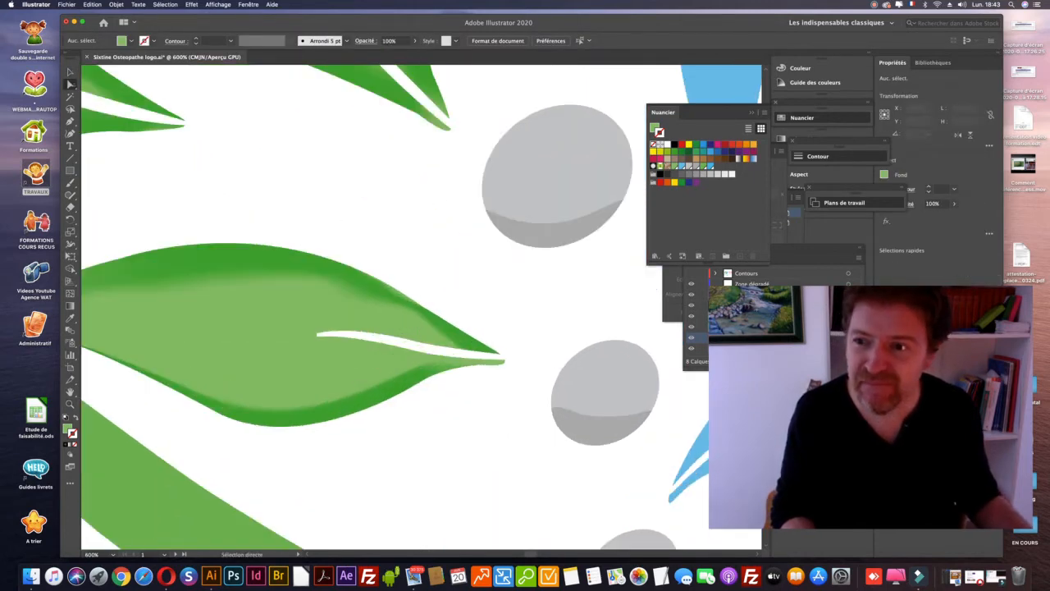
key(v)
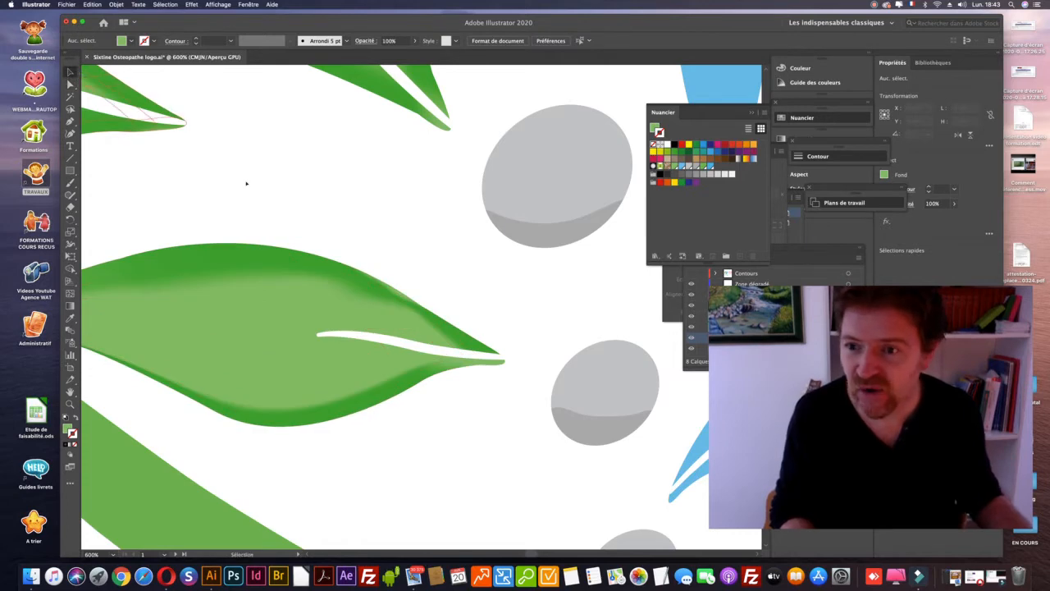
click(211, 248)
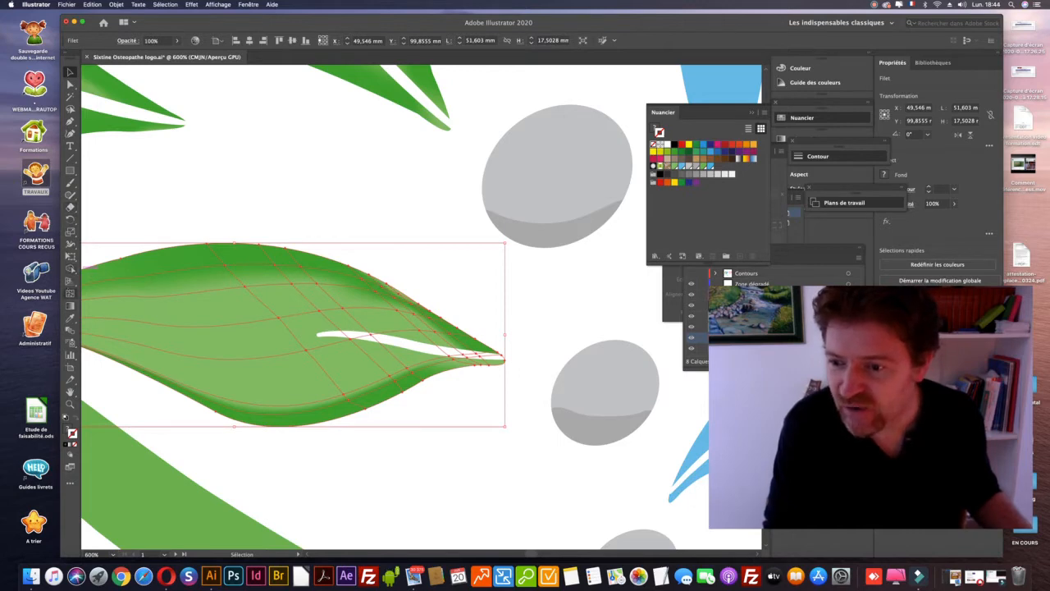
click(70, 280)
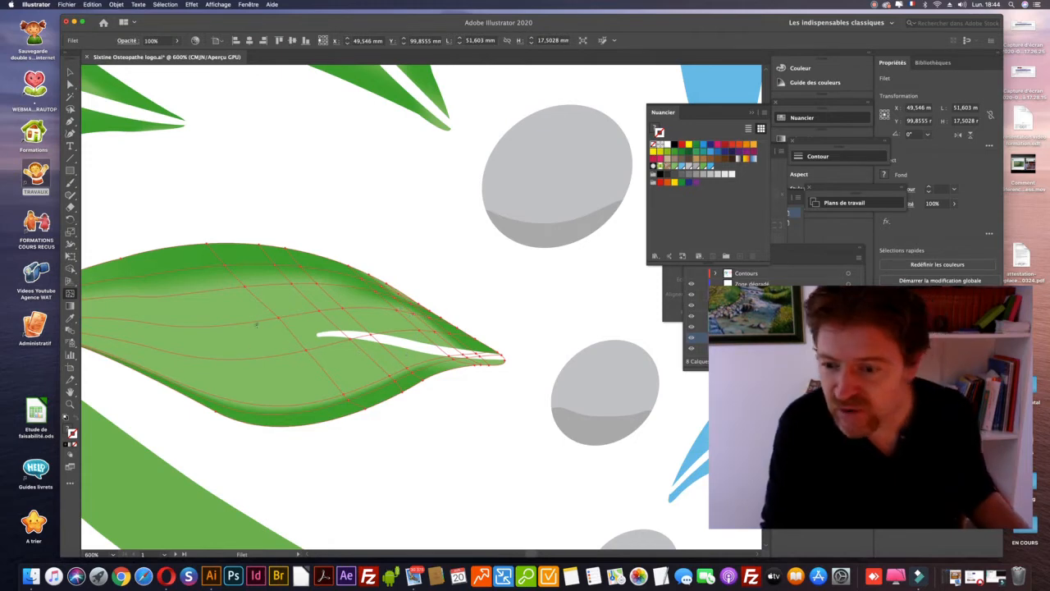
key(super+minus)
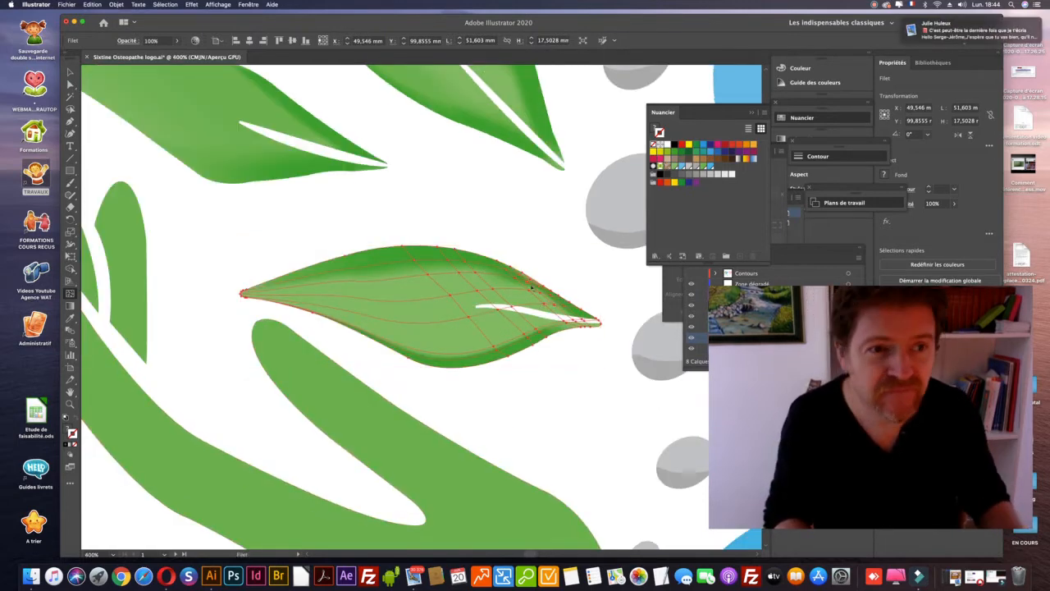
key(super+plus)
key(super+plus)
drag(469, 274, 298, 313)
super+click(492, 295)
super+click(490, 295)
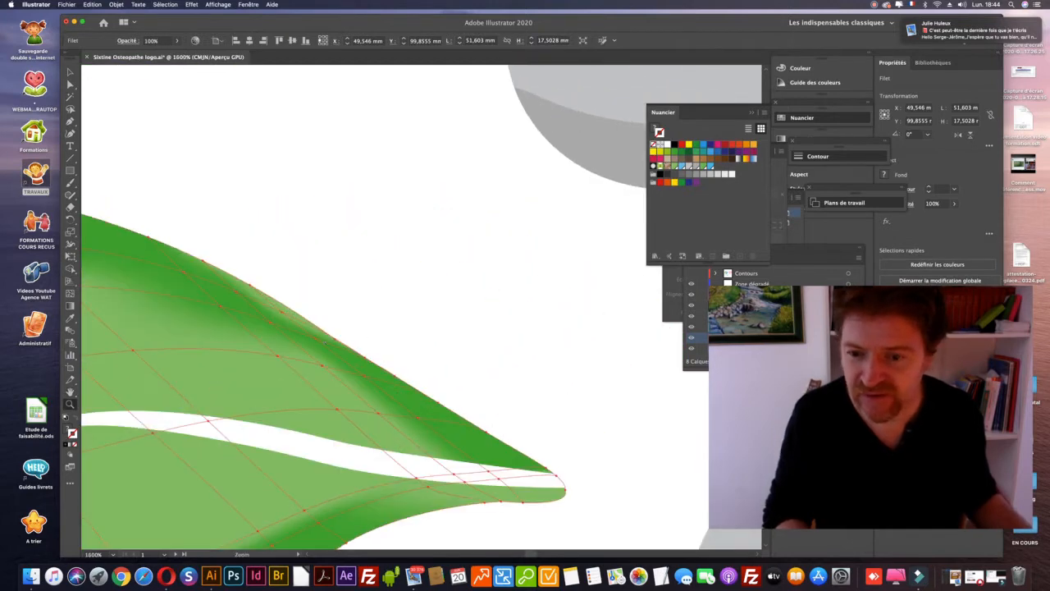
scroll(271, 325, left, 5)
scroll(419, 240, up, 3)
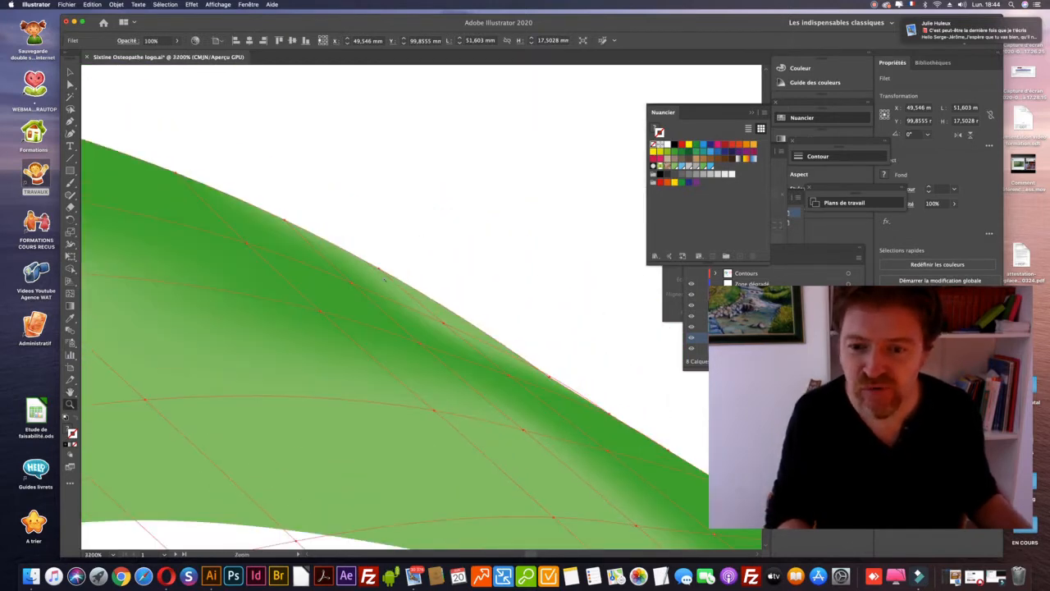
click(384, 279)
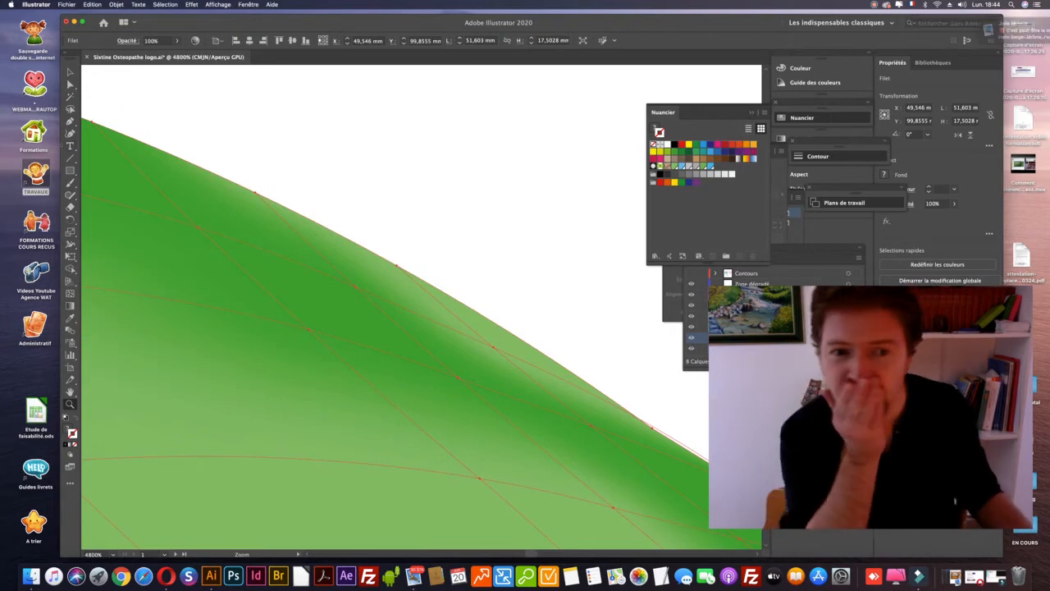
drag(673, 153, 493, 345)
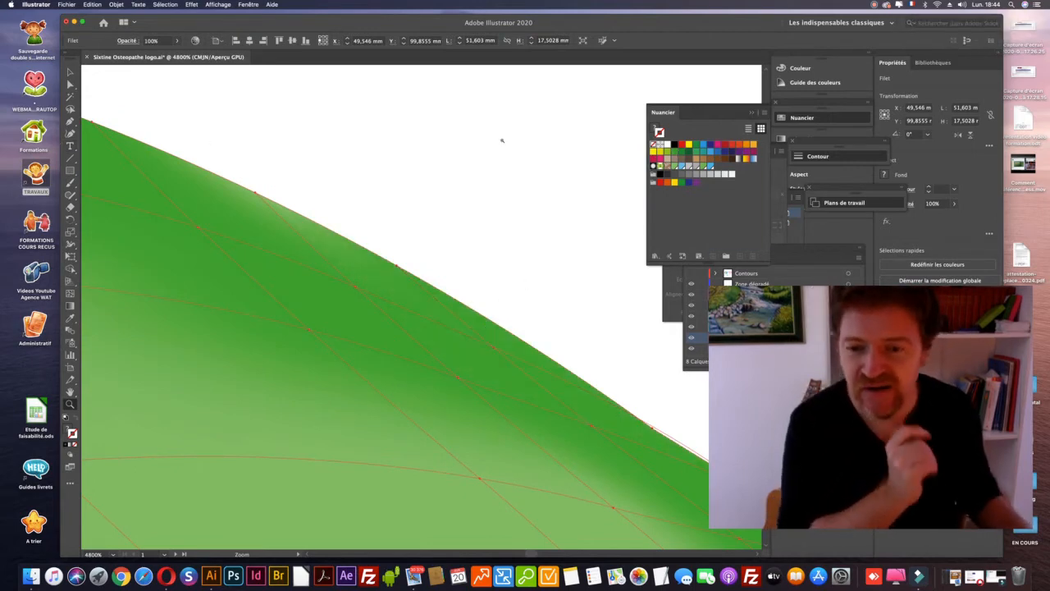
- Shade the underside of the leaf's stem tip with the dark green C=75 M=0 J=100 N=0 swatch, back to the shaded lower edge
key(super+minus)
key(super+minus)
key(super+minus)
key(super+minus)
key(super+minus)
key(super+minus)
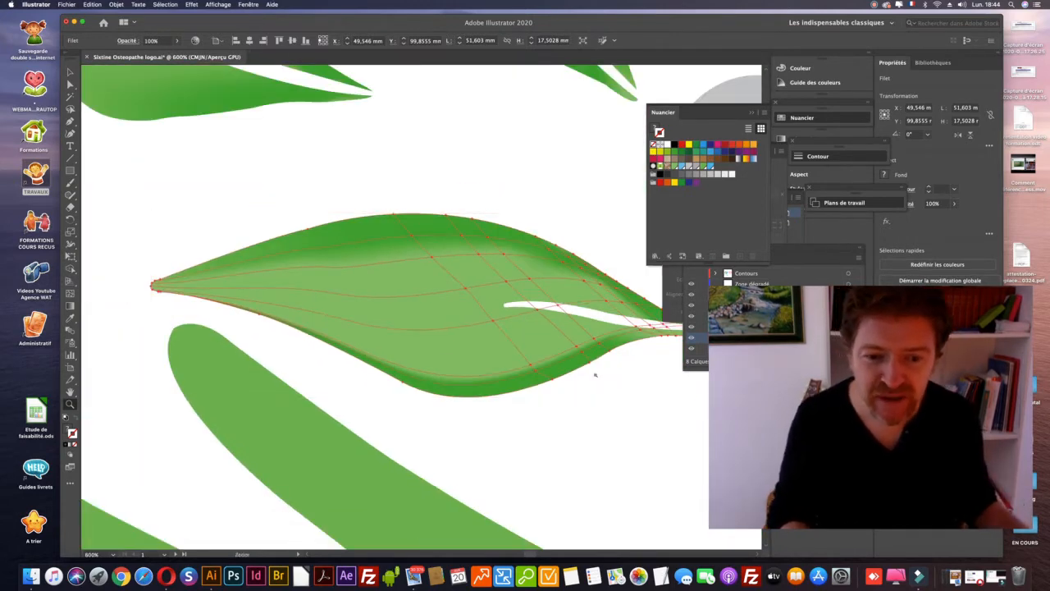
scroll(663, 335, right, 5)
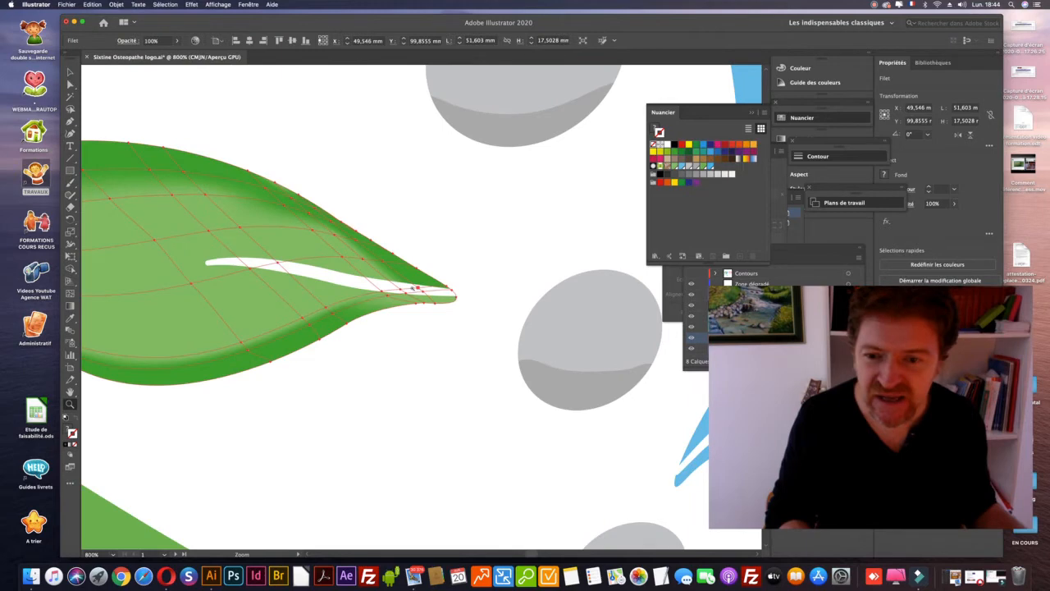
click(412, 288)
click(413, 288)
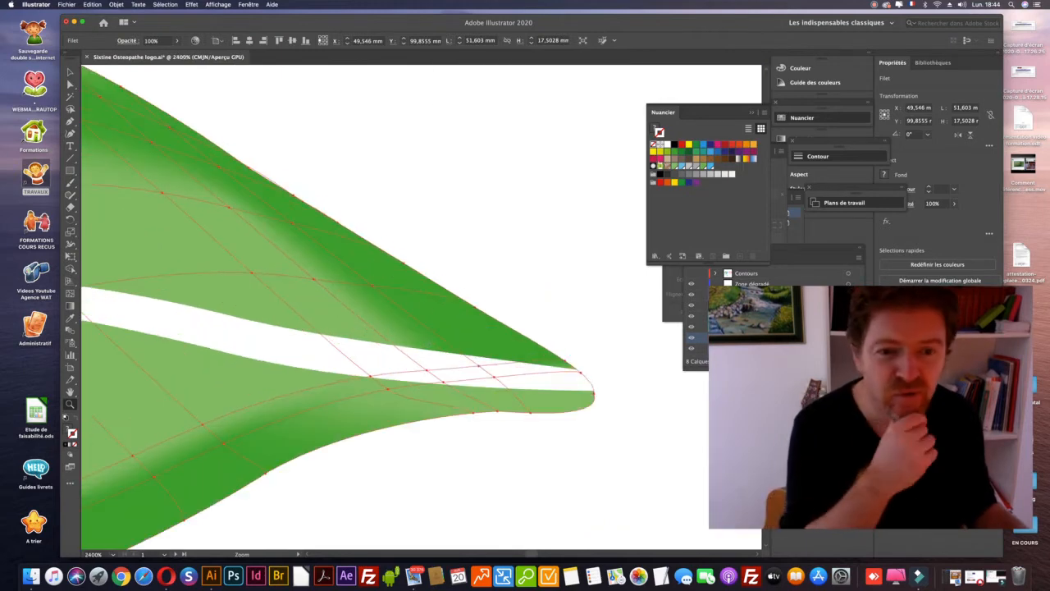
drag(640, 329, 592, 394)
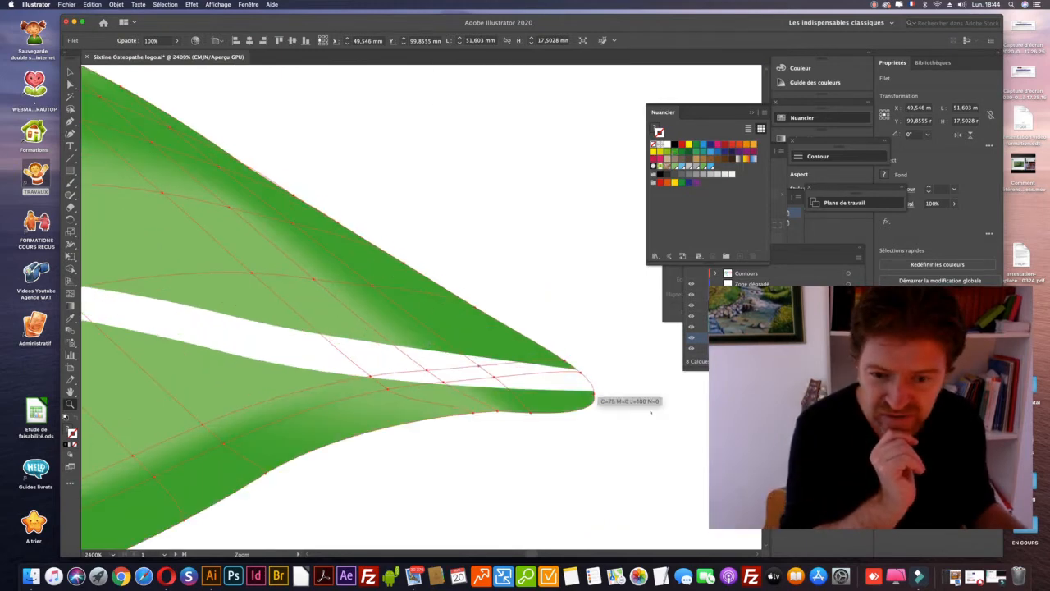
drag(676, 151, 472, 410)
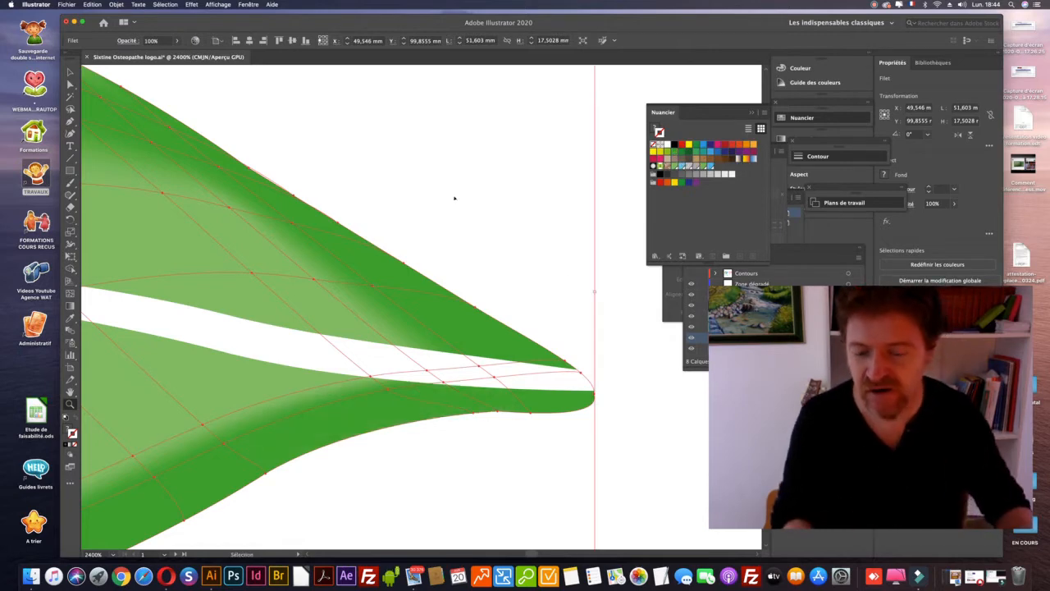
- Add two mesh points along the leaf's lower edge, spaced towards its pointed end
key(super+minus)
key(super+minus)
key(super+minus)
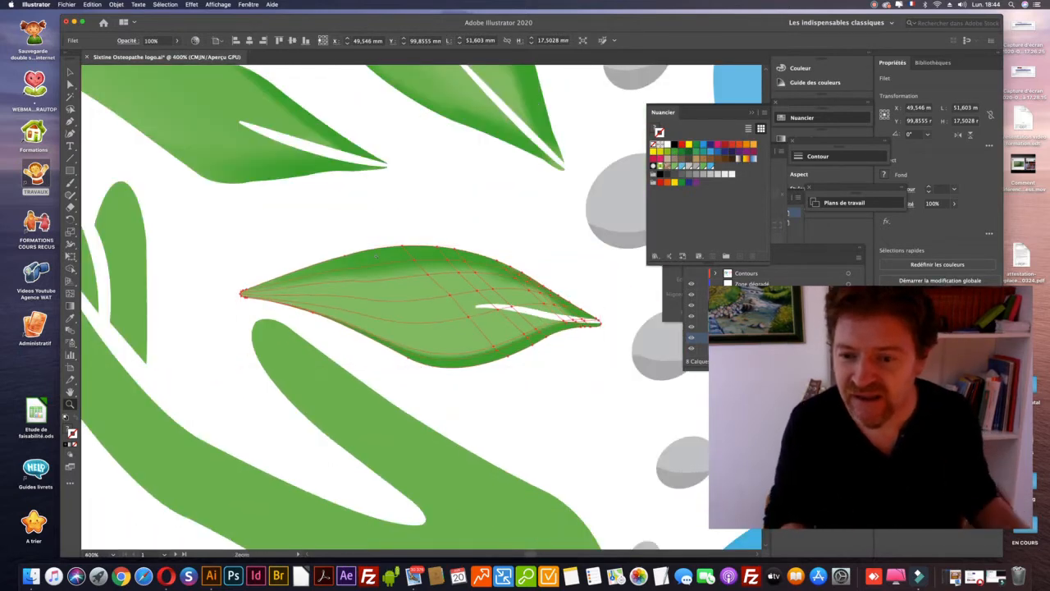
key(super+plus)
key(super+plus)
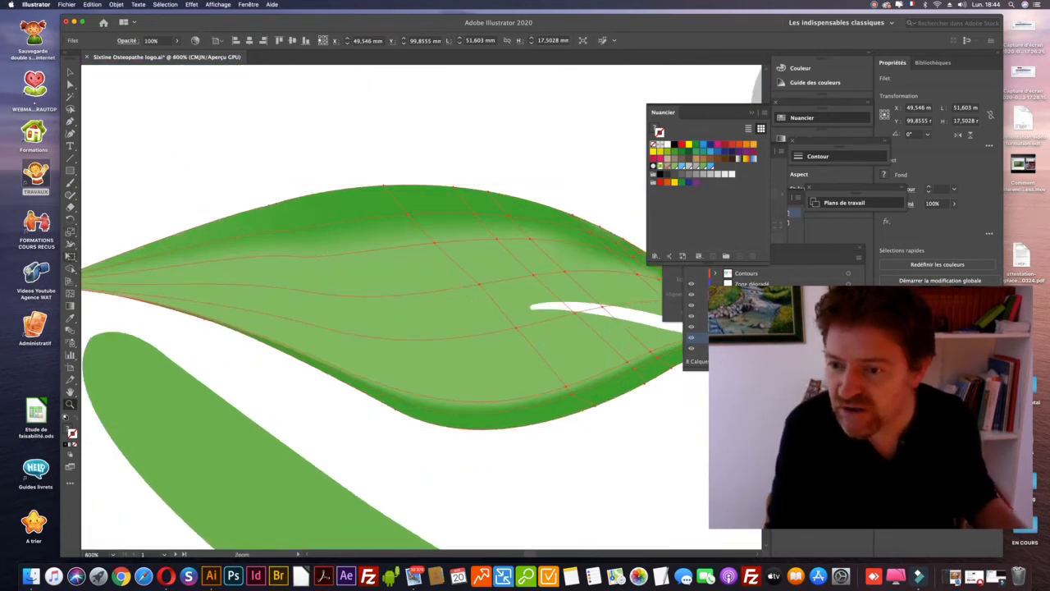
click(69, 292)
click(248, 327)
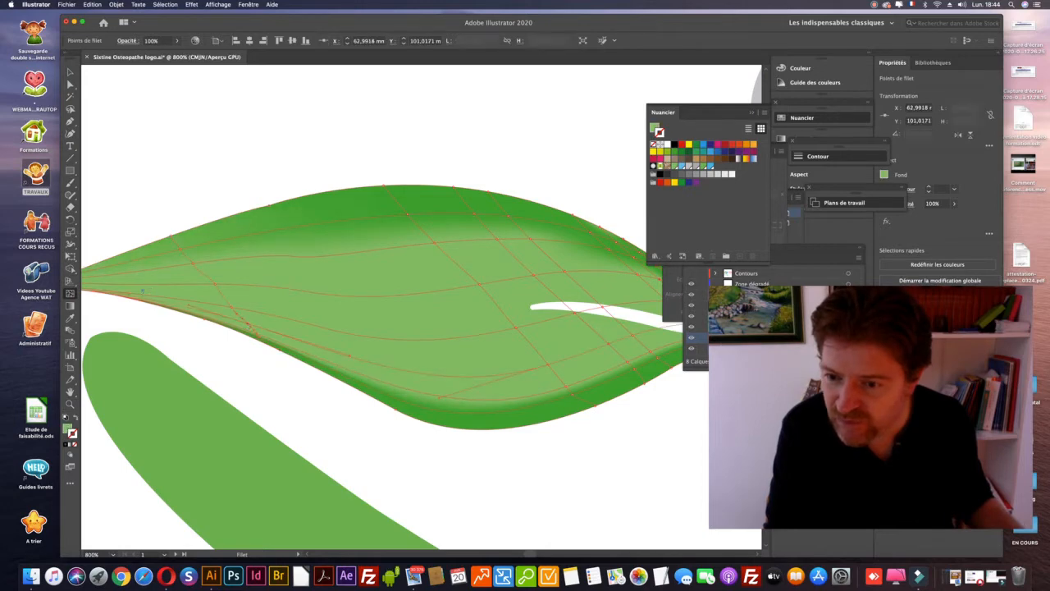
scroll(191, 288, down, 1)
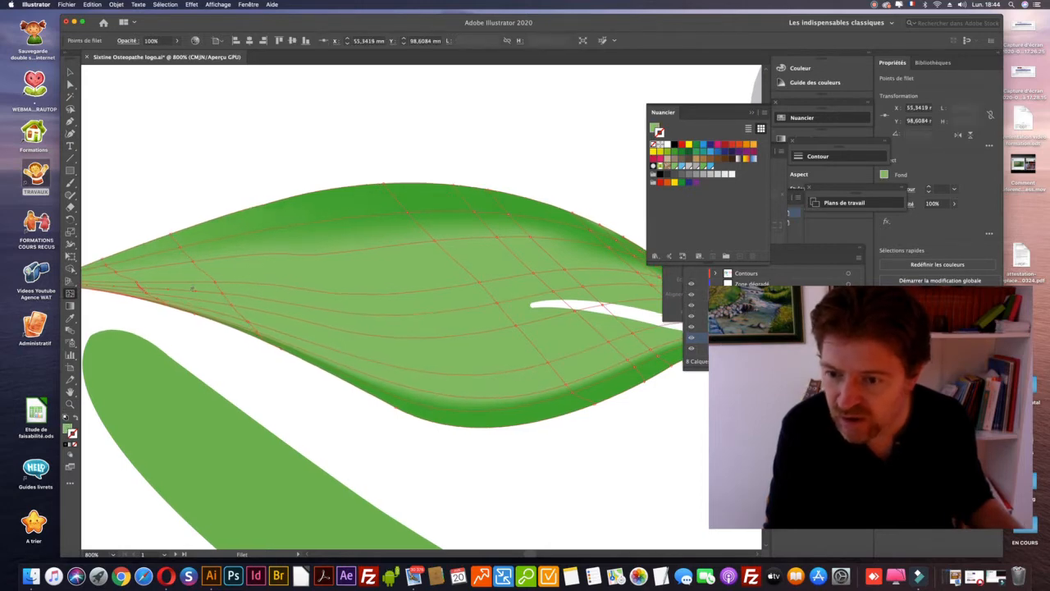
- Shade the leaf's lower edge towards its pointed end with the dark green C=75 M=0 J=100 N=0 swatch, and deselect the leaf
drag(674, 152, 215, 313)
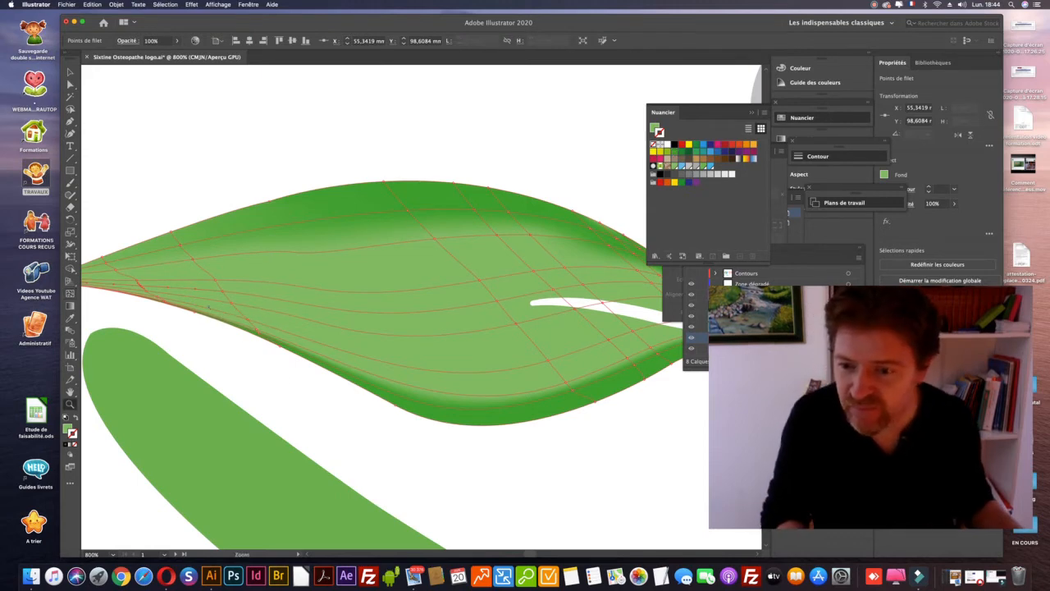
key(z)
click(210, 308)
click(210, 308)
click(210, 309)
key(space)
drag(504, 307, 354, 258)
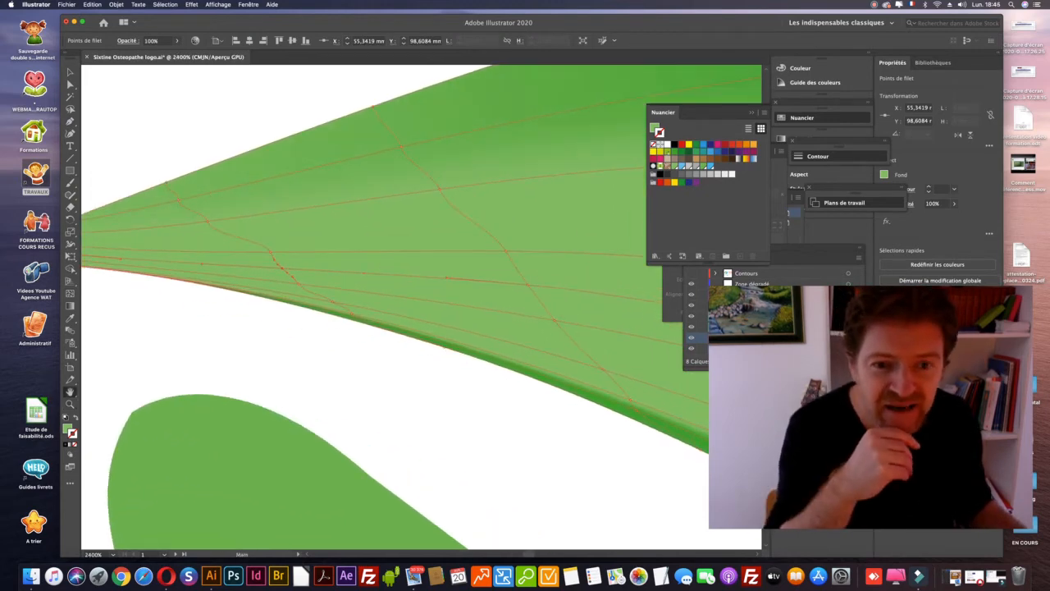
click(454, 336)
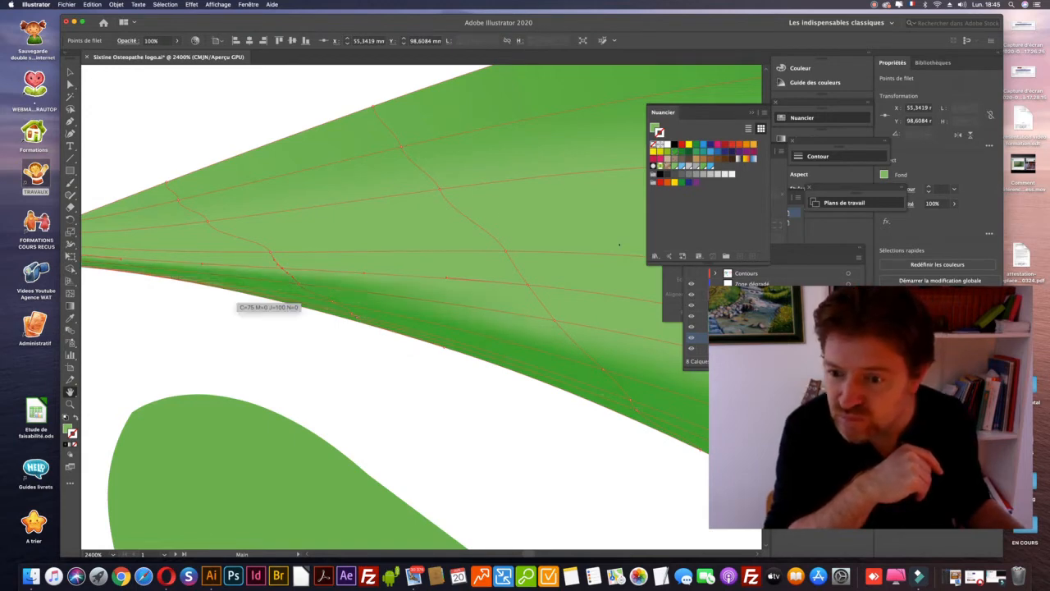
key(super+minus)
key(super+minus)
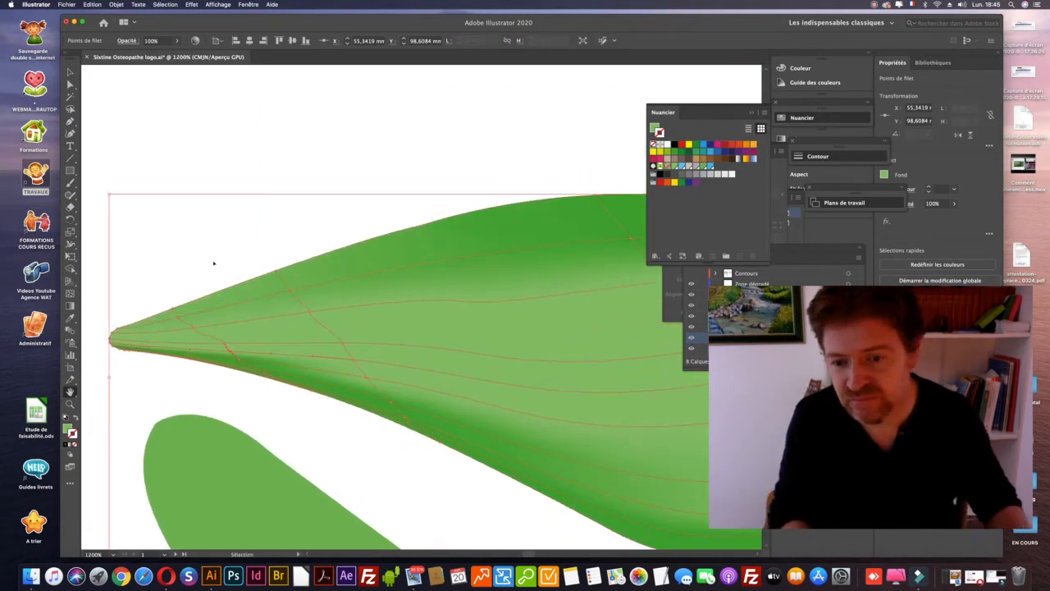
key(super+minus)
key(super+minus)
key(super+minus)
scroll(441, 255, right, 5)
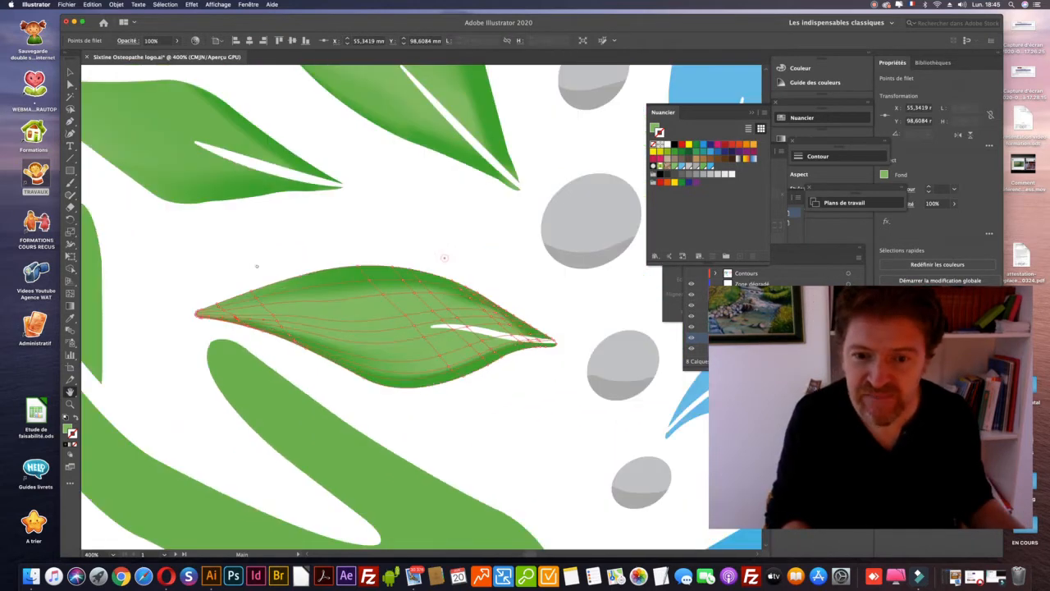
click(383, 191)
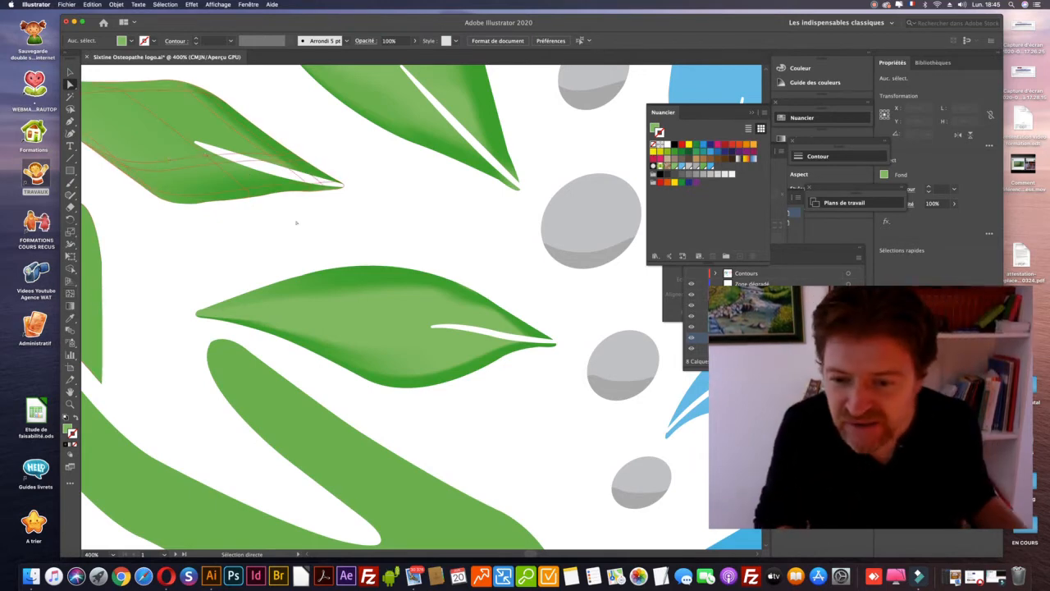
- Reselect the leaf's mesh and add mesh points just above and just below the white central vein
key(z)
click(502, 331)
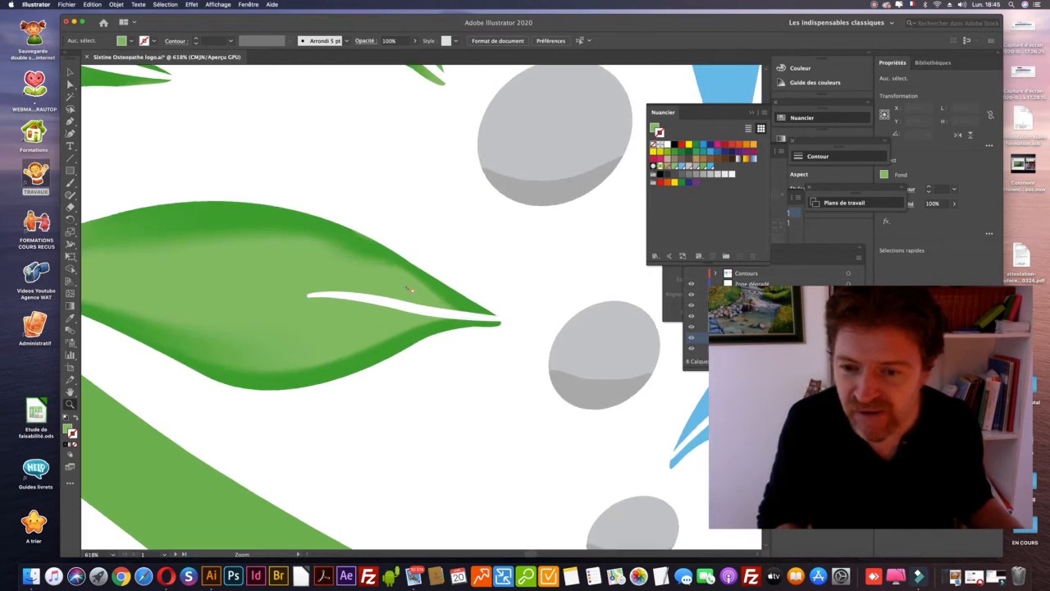
key(a)
click(389, 317)
key(z)
click(392, 312)
click(395, 307)
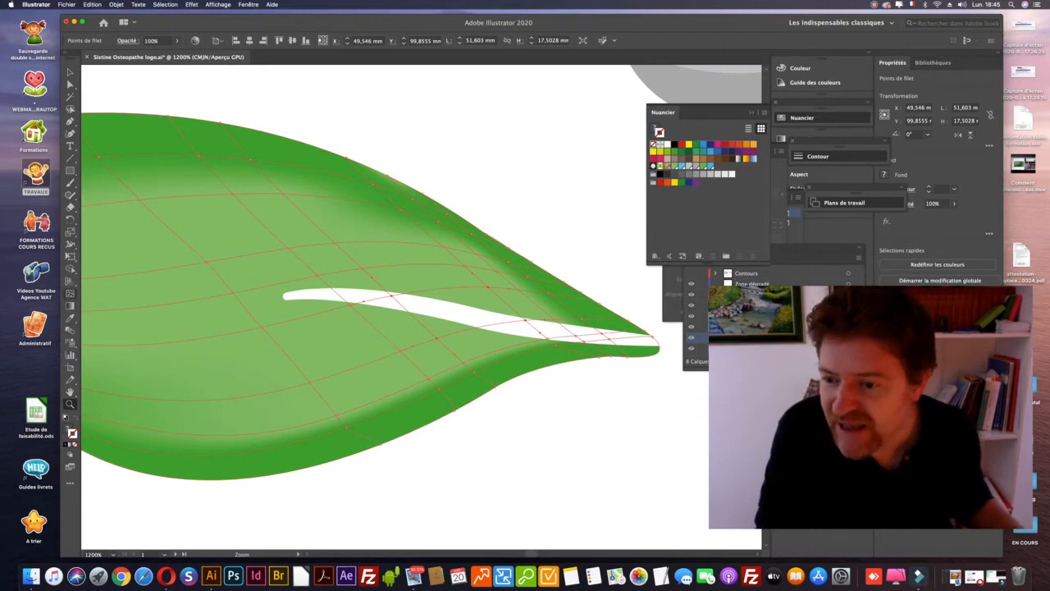
key(u)
click(474, 316)
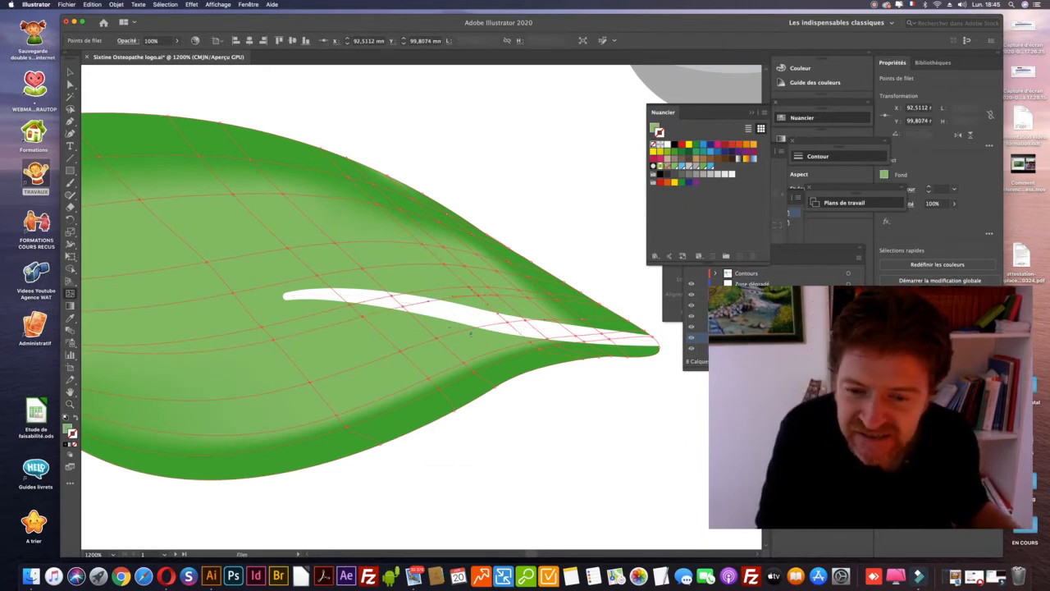
click(486, 336)
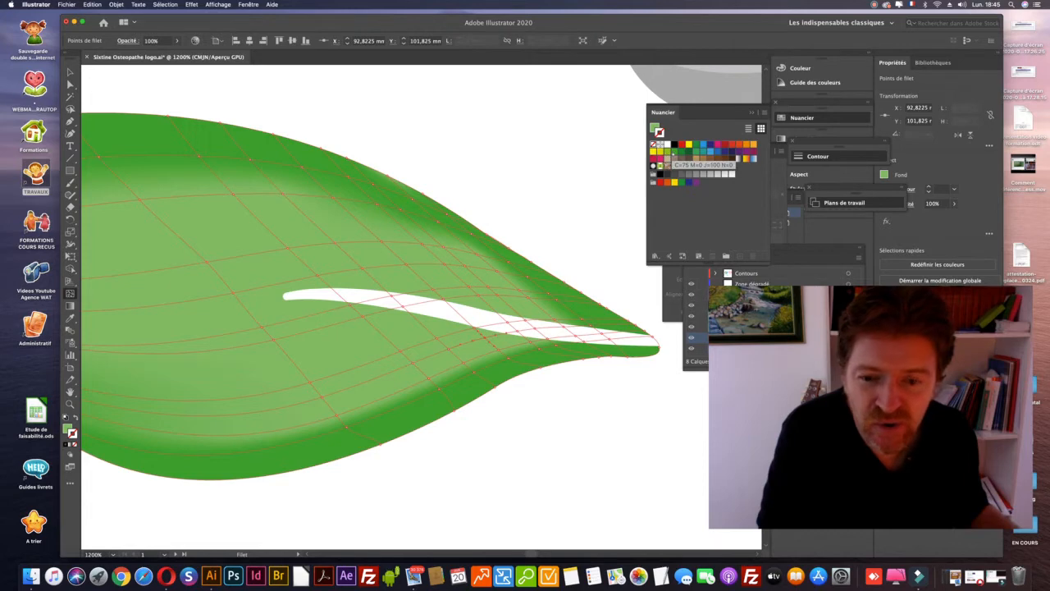
- Shade the leaf on both sides of the white vein with the dark green C=75 M=0 J=100 N=0 swatch
click(667, 161)
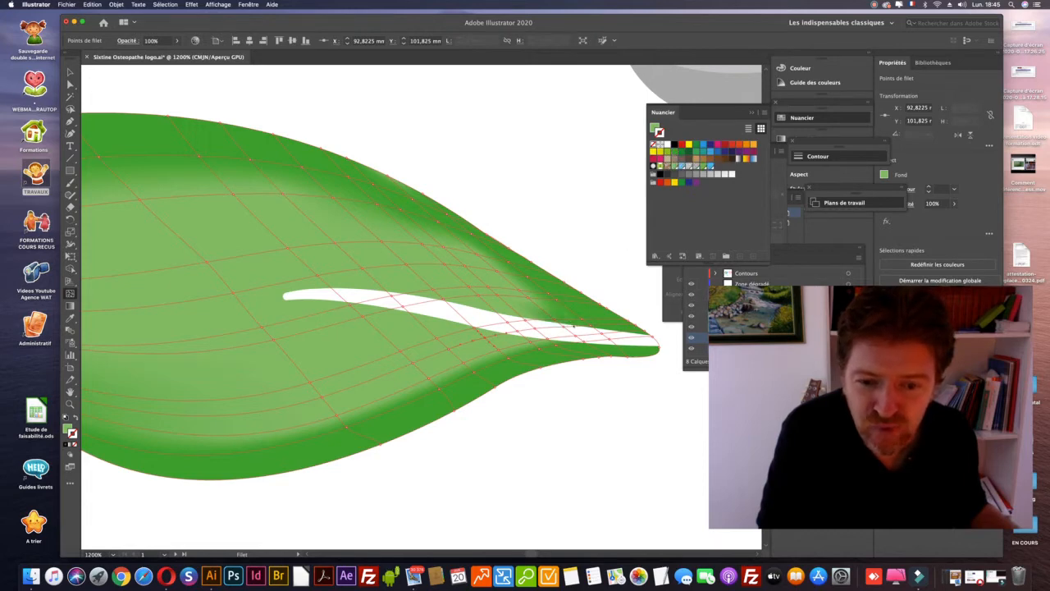
drag(667, 161, 506, 318)
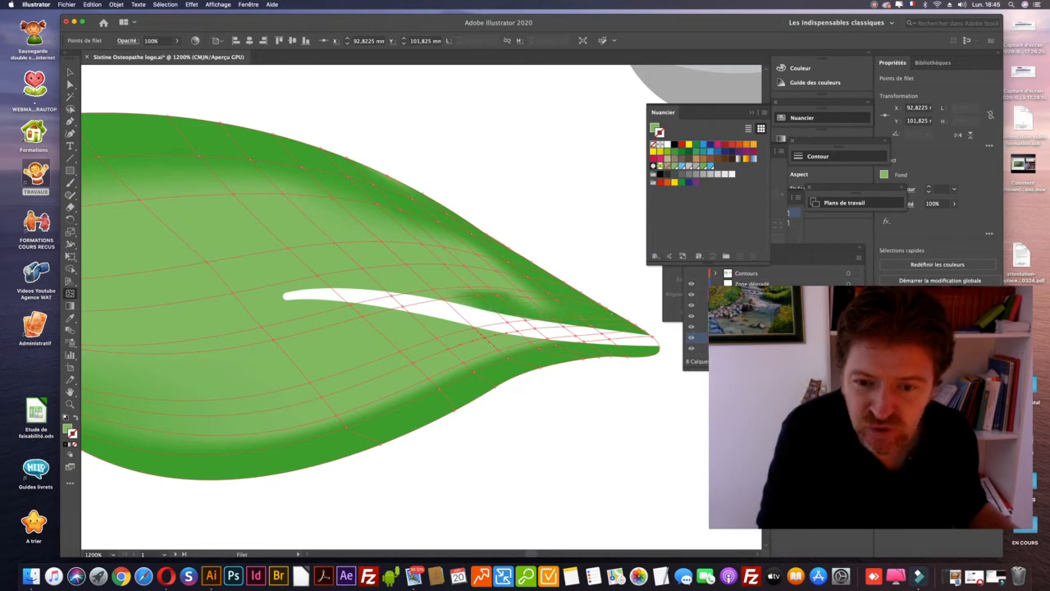
drag(667, 161, 438, 330)
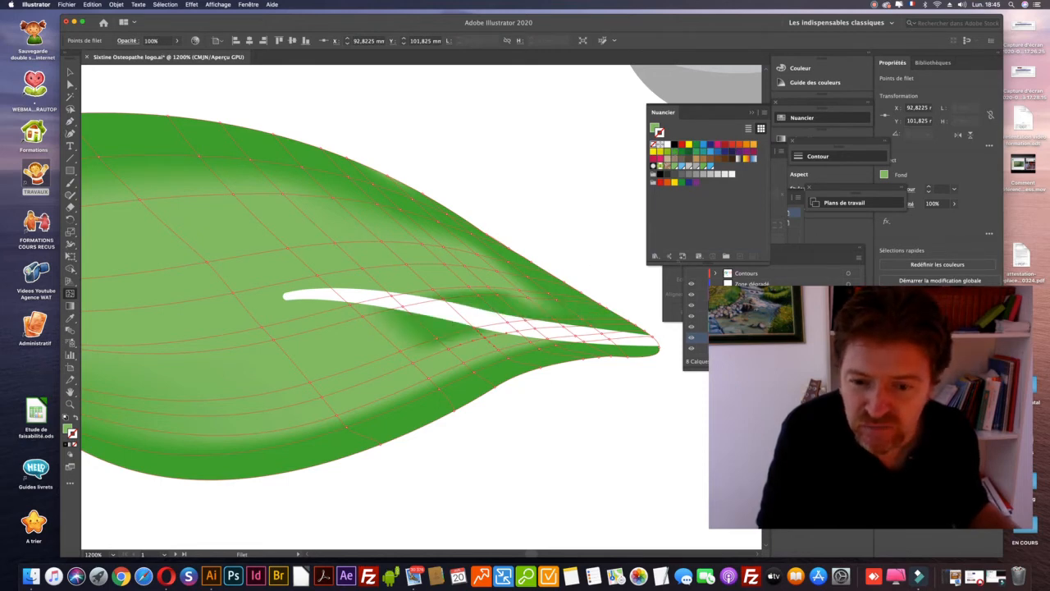
drag(672, 152, 365, 316)
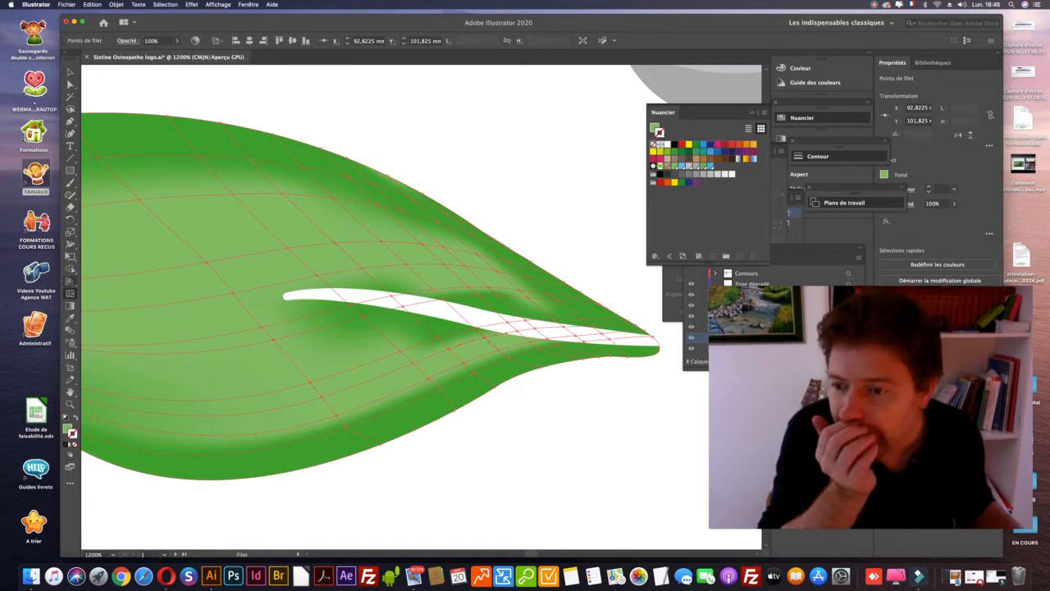
- Add two more mesh points just below the white vein and darken the light spots there with dark green
click(441, 326)
click(401, 327)
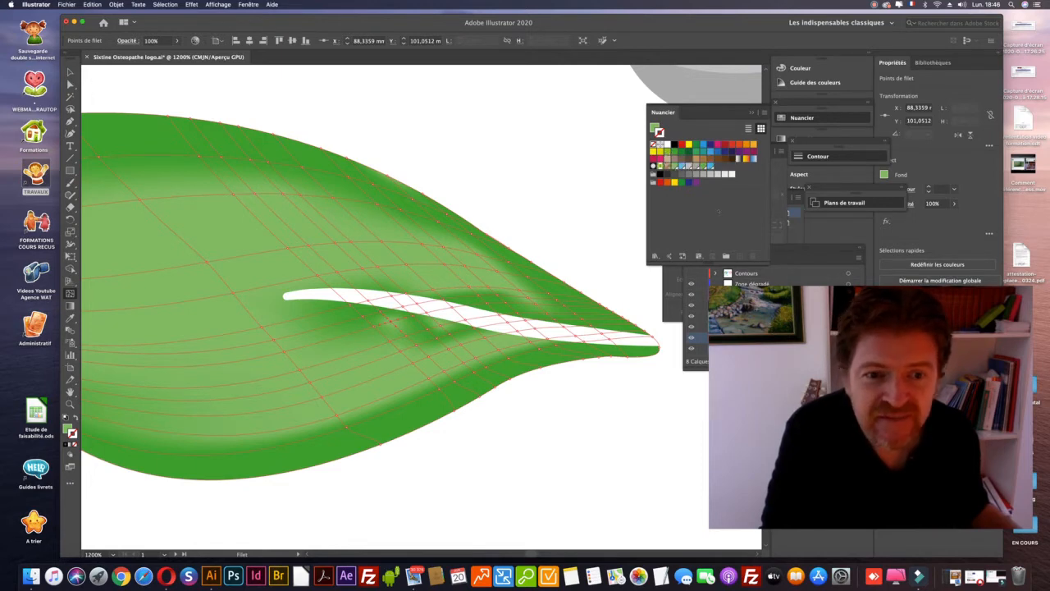
mouse_move(540, 272)
mouse_down()
mouse_move(447, 327)
mouse_move(439, 348)
mouse_up()
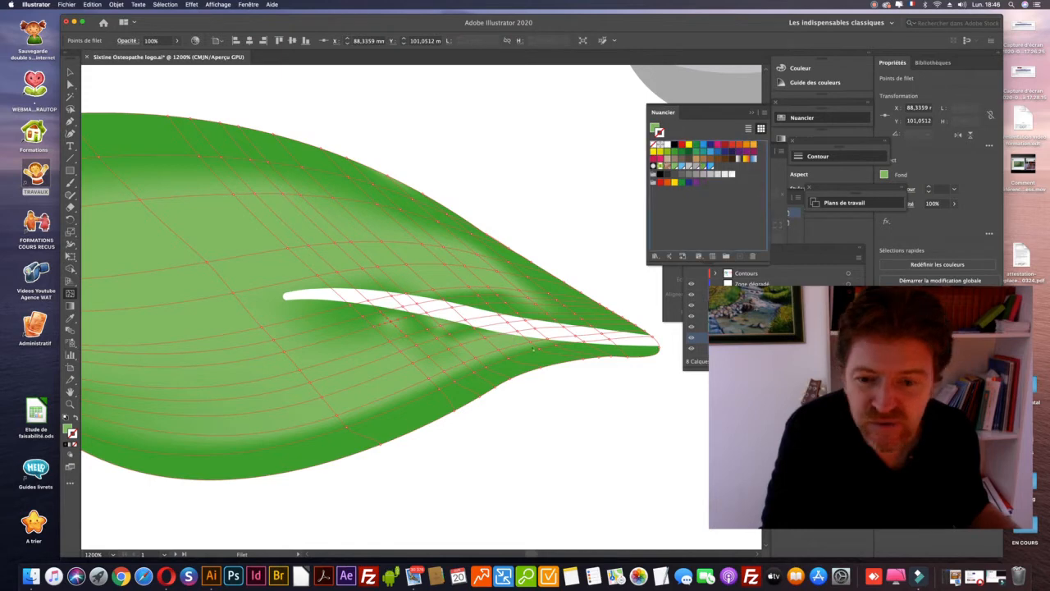
- Undo the last dark green touch below the white vein and soften the shading around the vein's inner end with a green swatch
key(super+z)
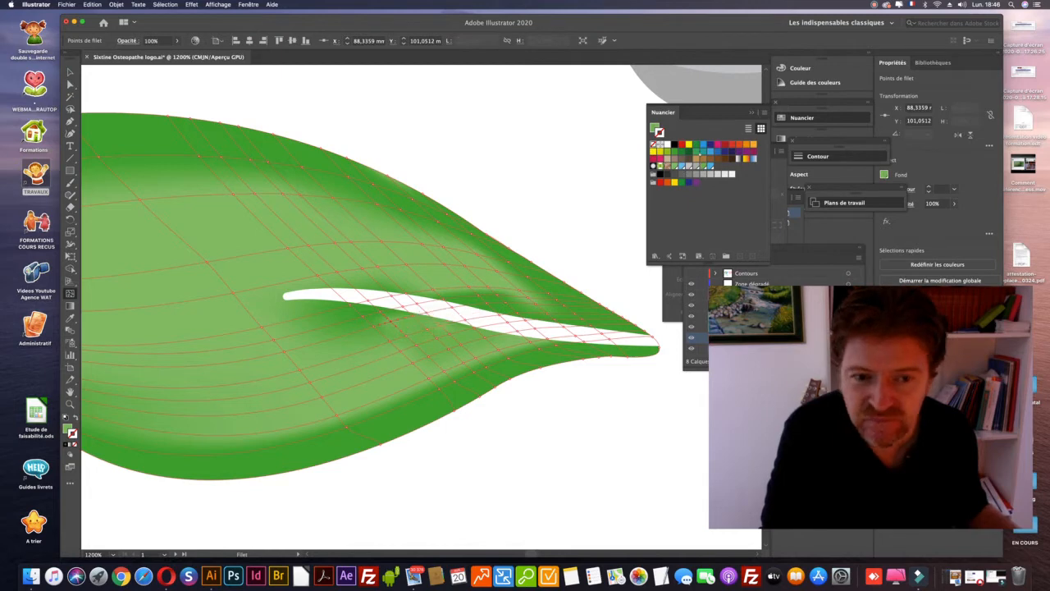
click(702, 167)
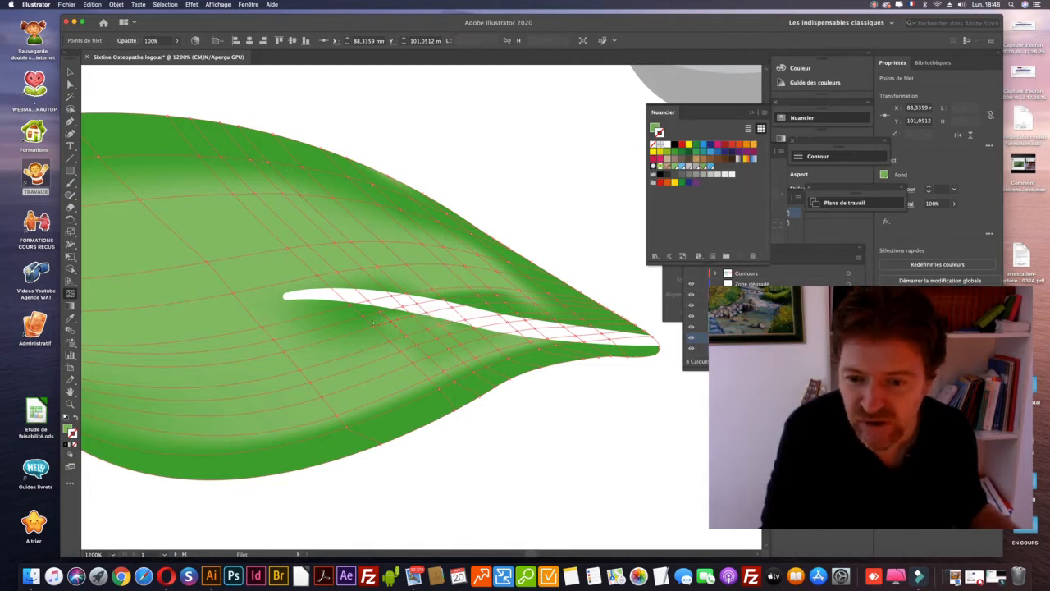
click(373, 322)
click(383, 306)
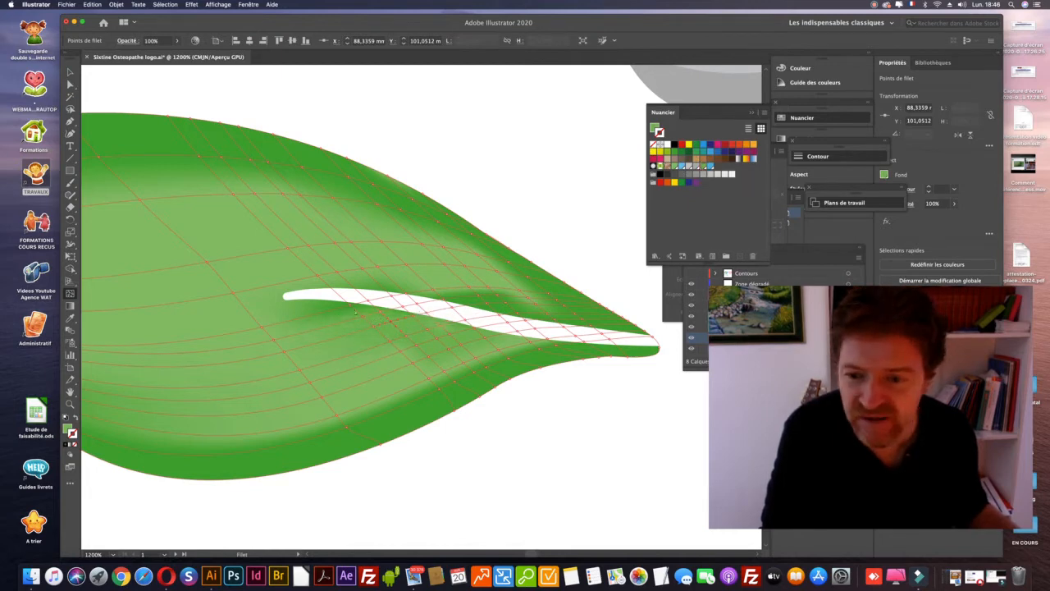
click(339, 316)
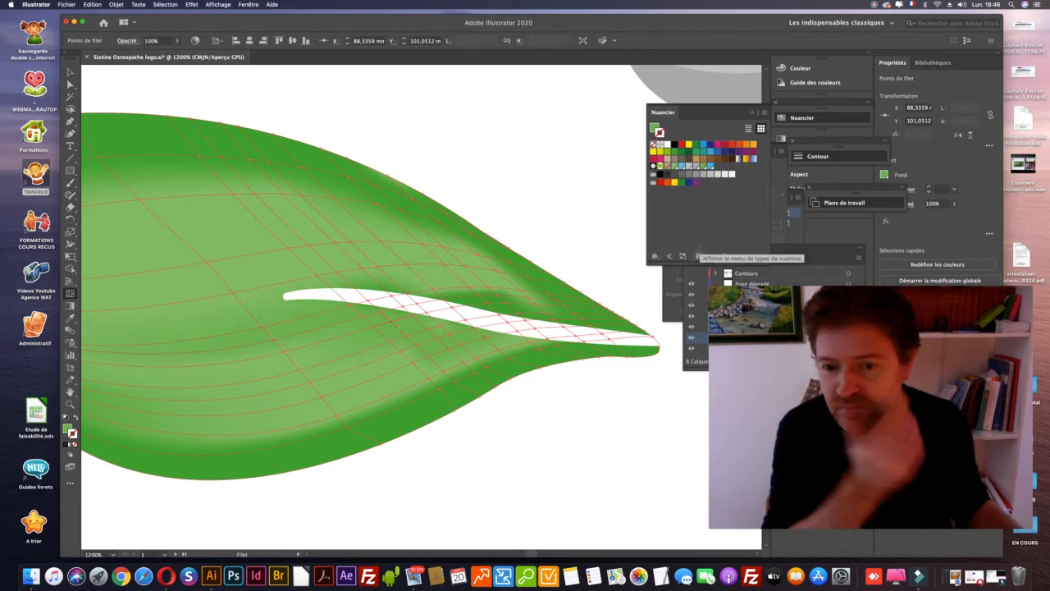
mouse_move(703, 167)
mouse_down()
mouse_move(499, 307)
mouse_move(533, 323)
mouse_up()
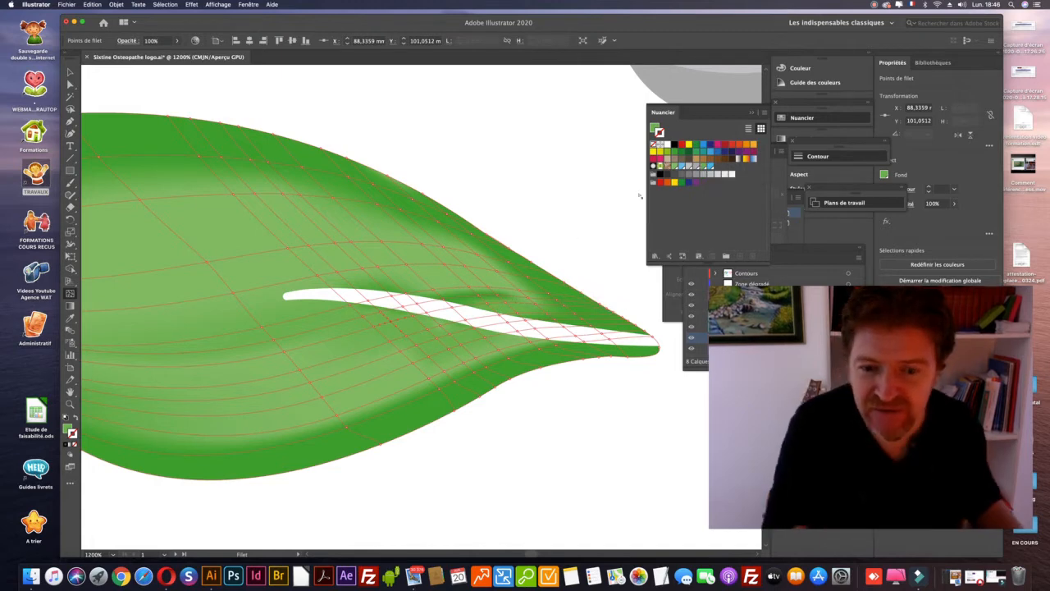
- Darken the remaining light spots along the white vein with the C=75 M=0 J=100 N=0 swatch, and deselect the leaf
key(super+equal)
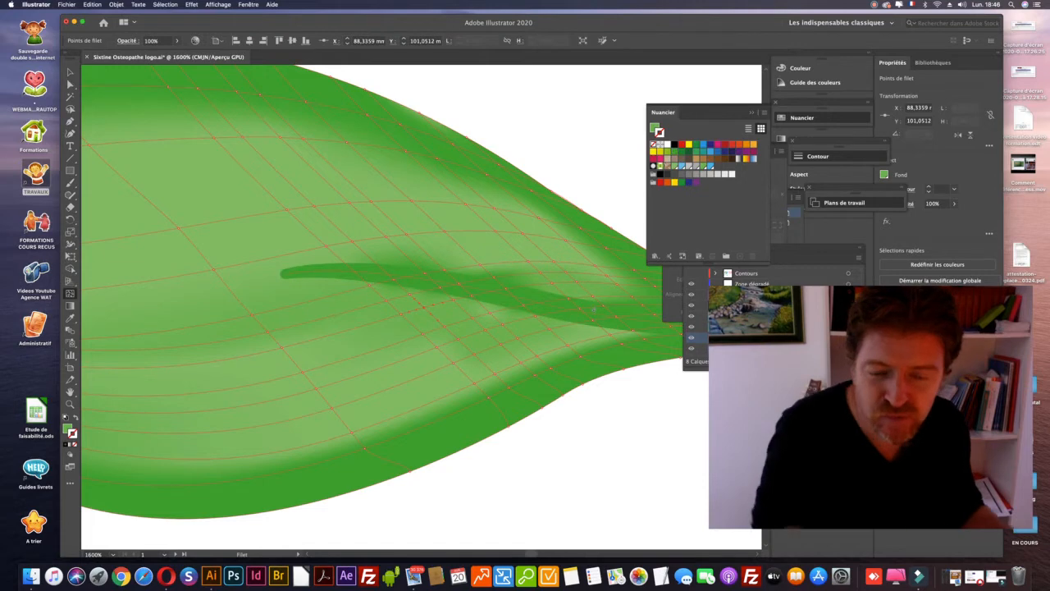
key(super+plus)
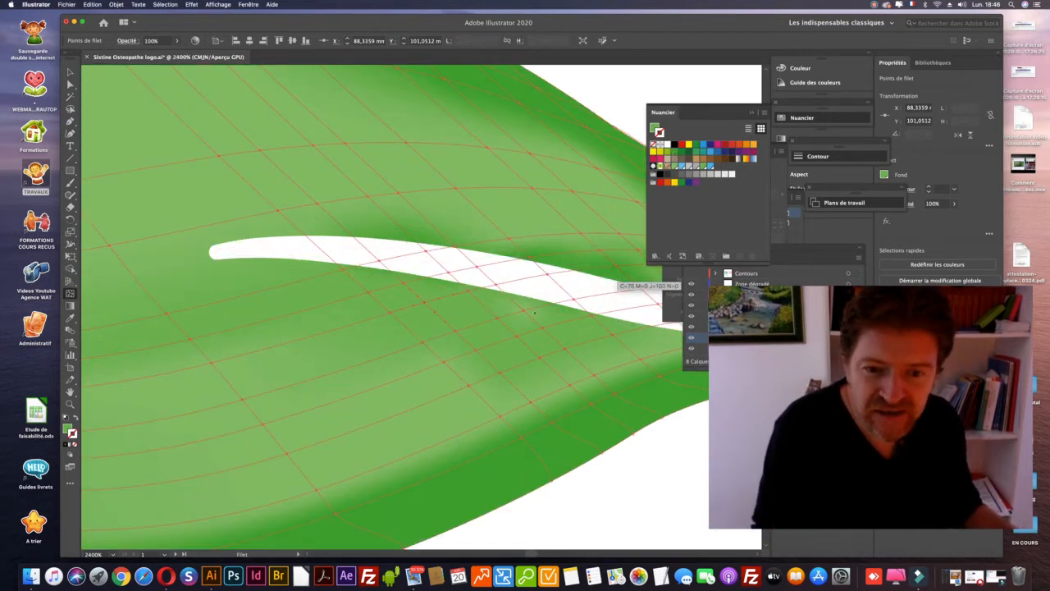
key(super+minus)
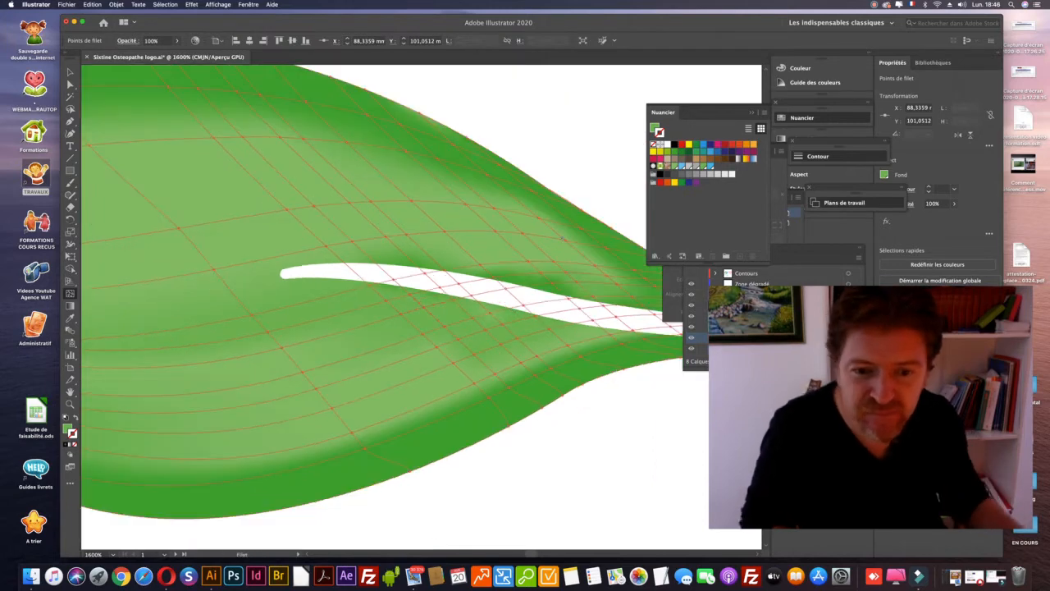
drag(675, 152, 622, 303)
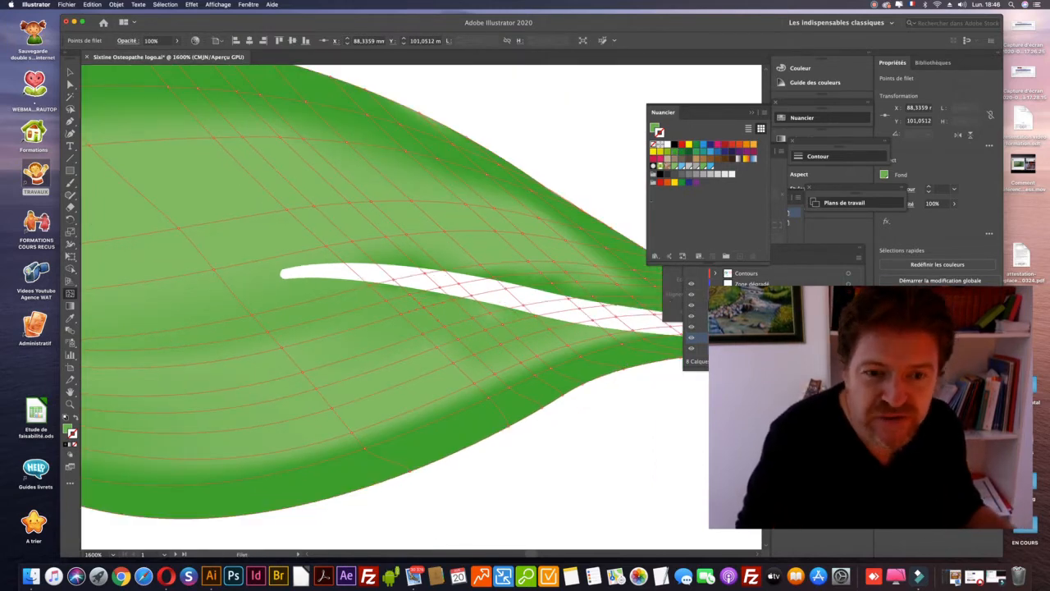
key(super+plus)
key(space)
drag(514, 261, 434, 292)
drag(672, 152, 429, 271)
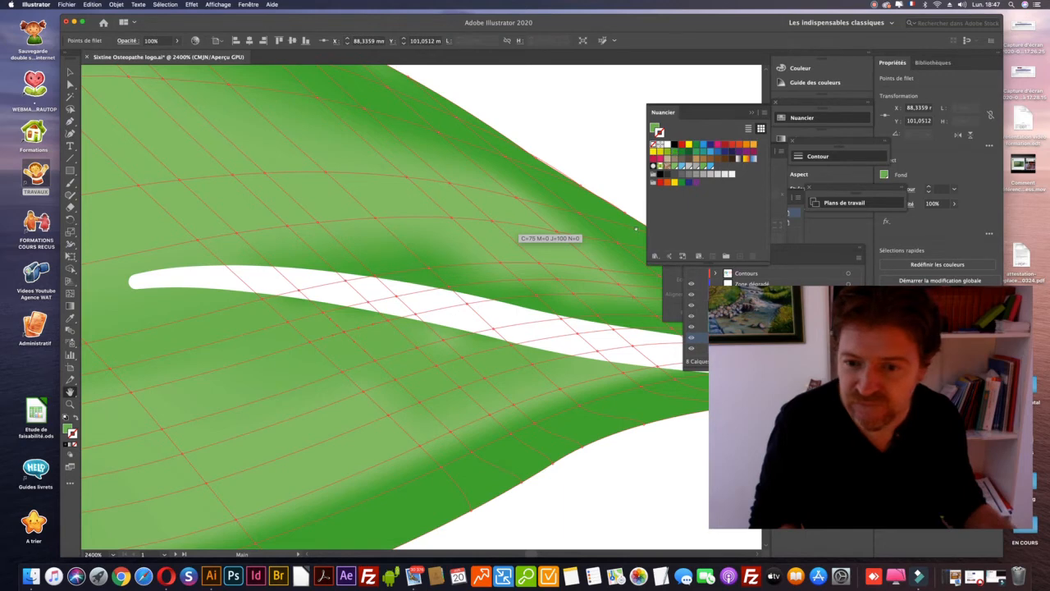
key(super+minus)
key(super+minus)
key(super+minus)
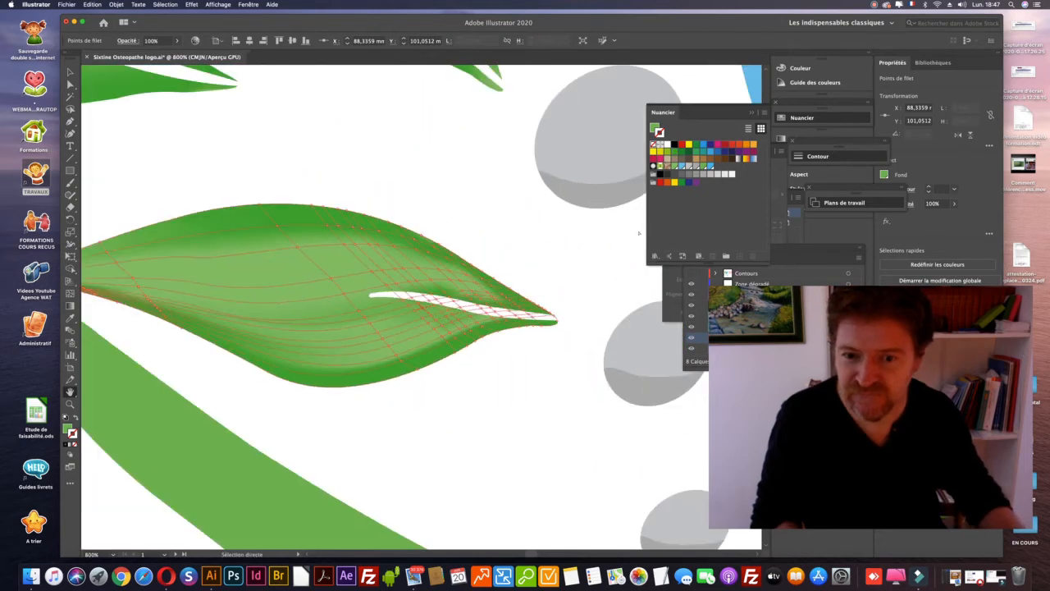
key(a)
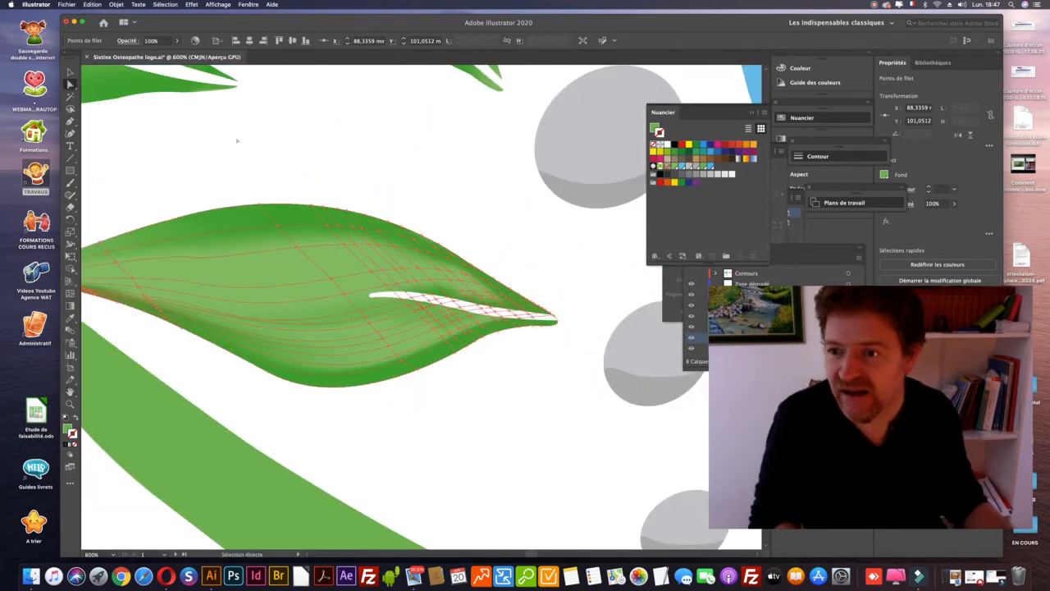
click(270, 141)
- Examine the shaded leaf in the overall logo and up close around its white vein
key(super+minus)
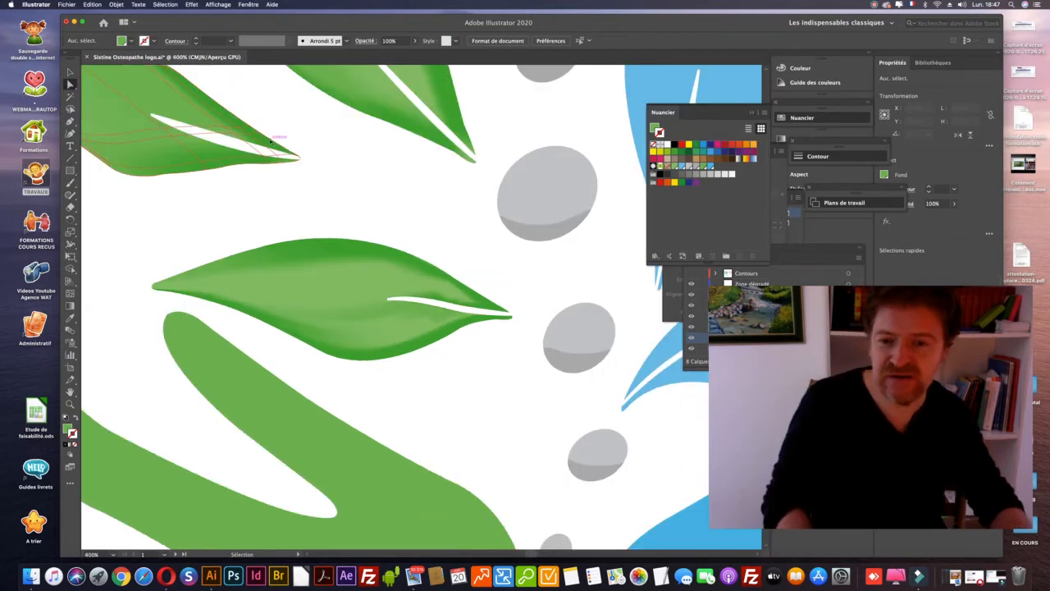
key(super+minus)
key(super+minus)
key(super+plus)
key(super+minus)
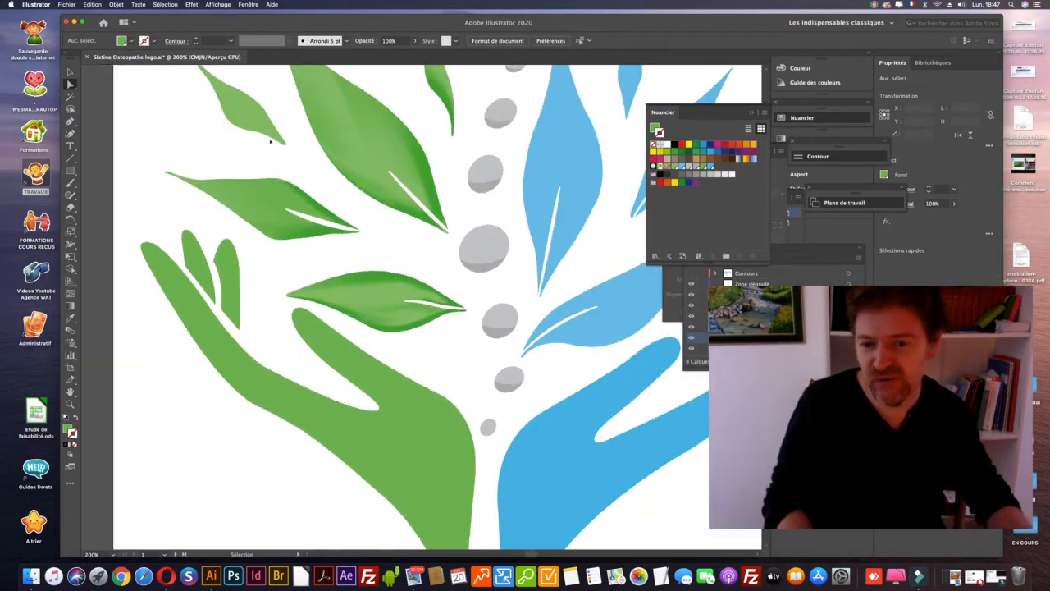
key(super+minus)
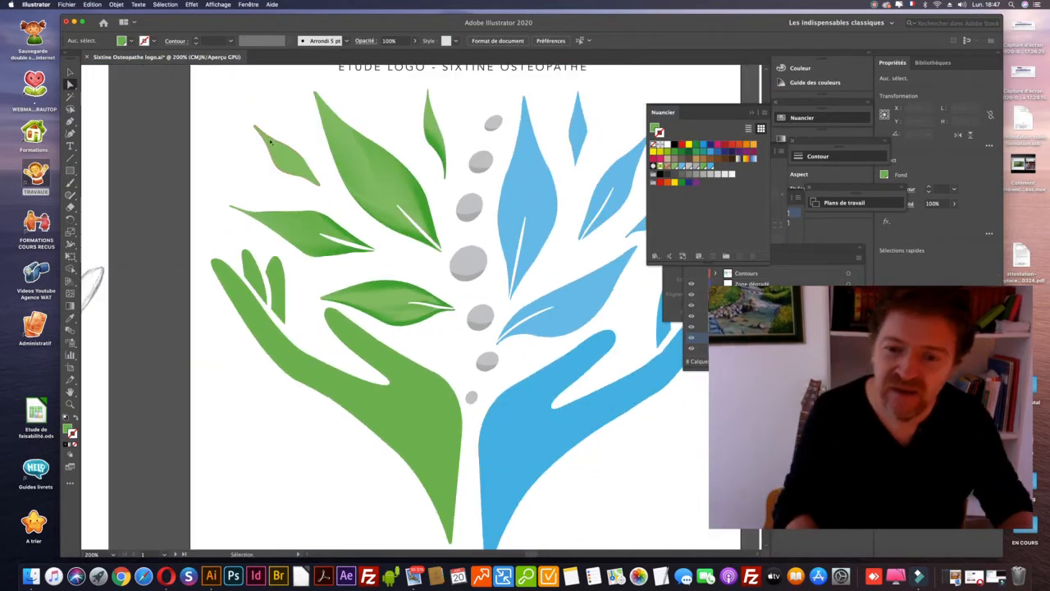
key(super+plus)
key(super+plus)
key(super+plus)
key(super+plus)
key(super+plus)
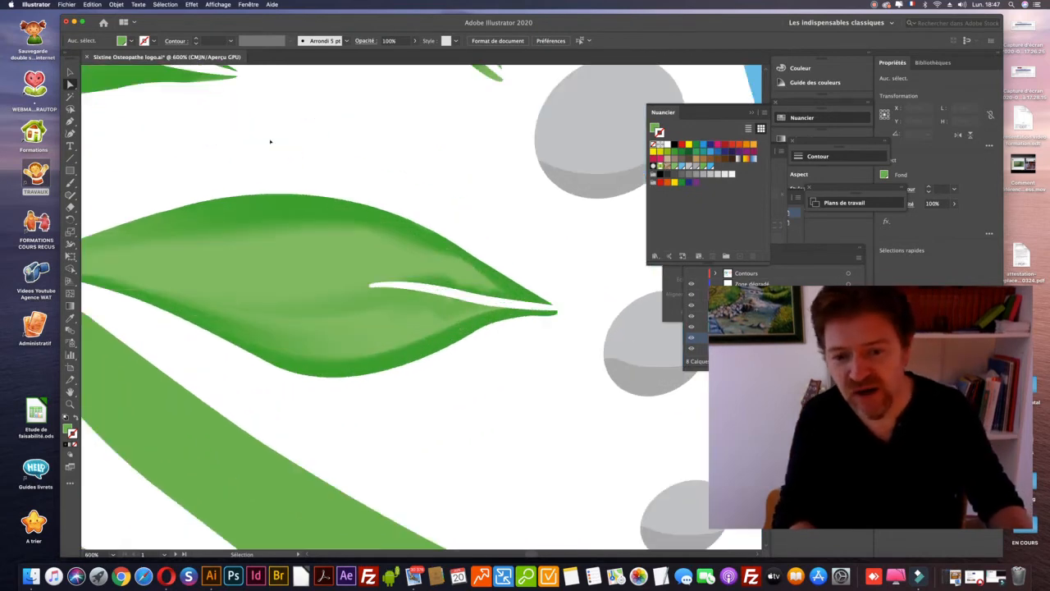
key(a)
click(486, 297)
drag(486, 297, 500, 311)
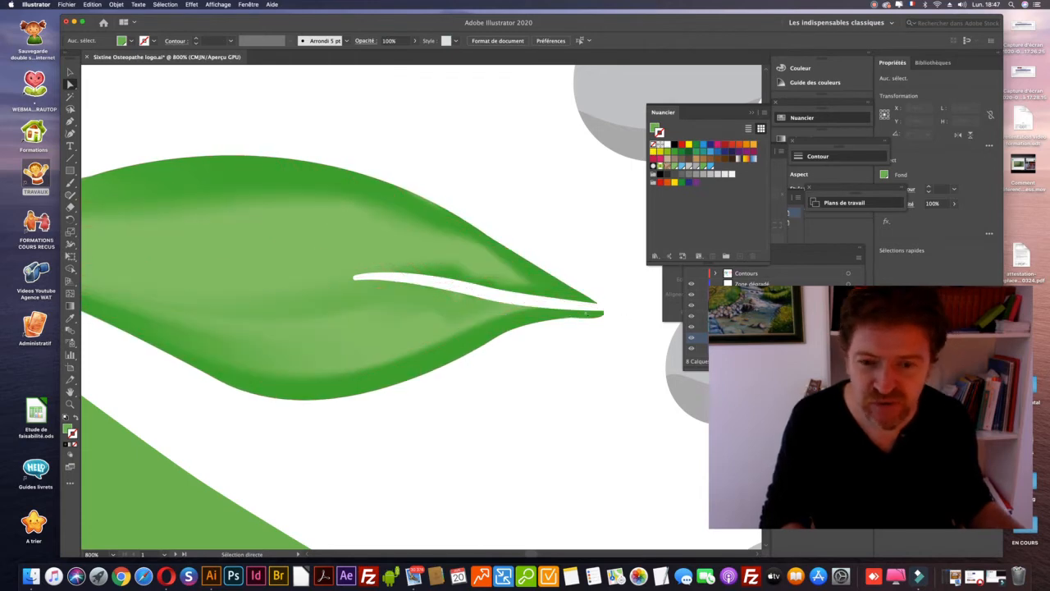
key(v)
click(208, 295)
key(super+minus)
key(super+minus)
key(super+minus)
key(super+minus)
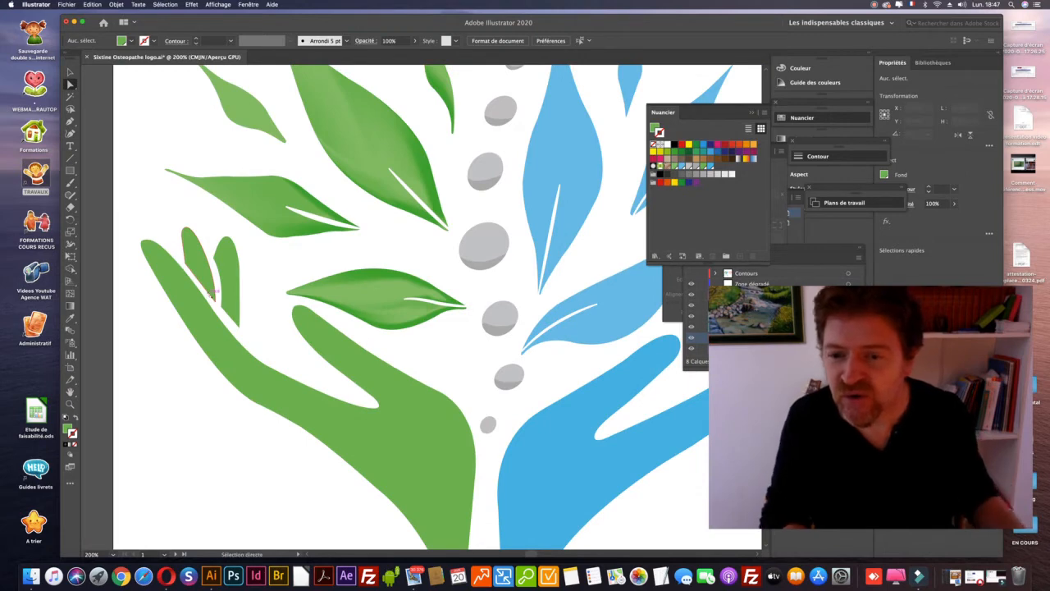
- Select the small plain green leaf above the fingers of the green hand
scroll(265, 276, up, 2)
scroll(266, 276, up, 1)
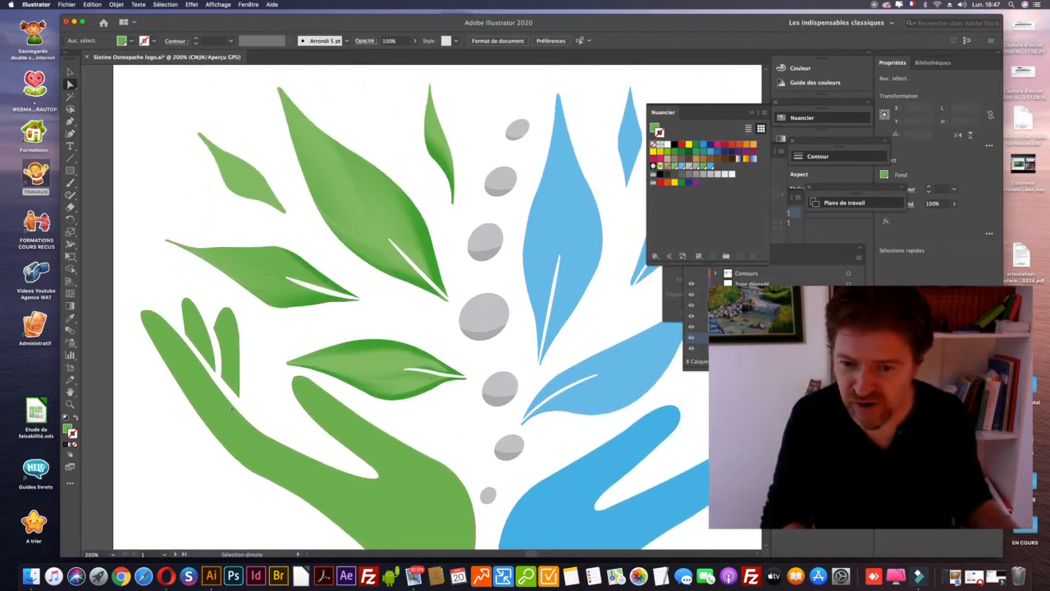
key(z)
click(235, 155)
click(439, 345)
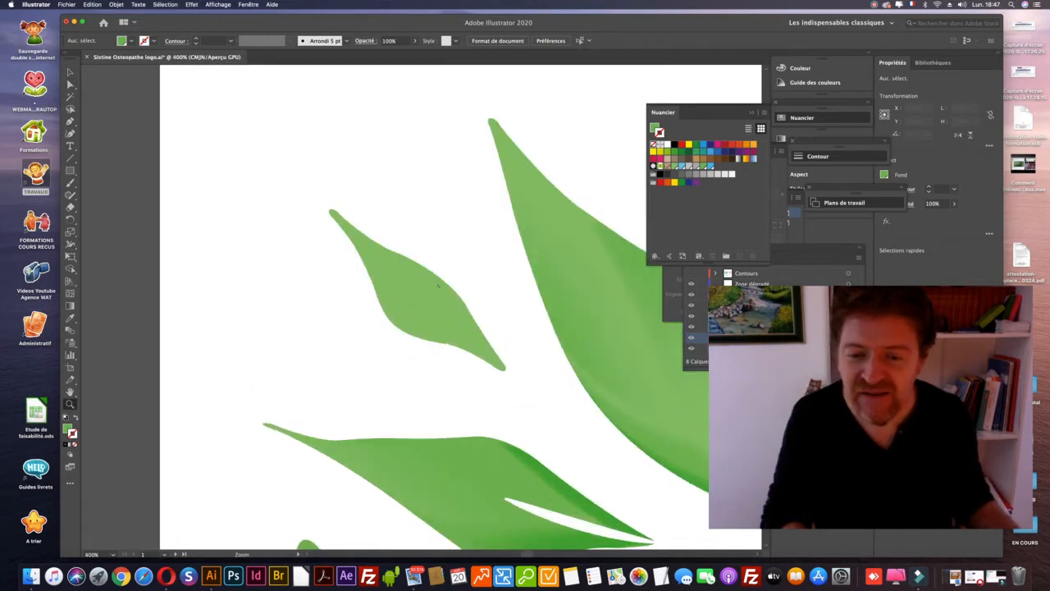
click(438, 285)
click(394, 301)
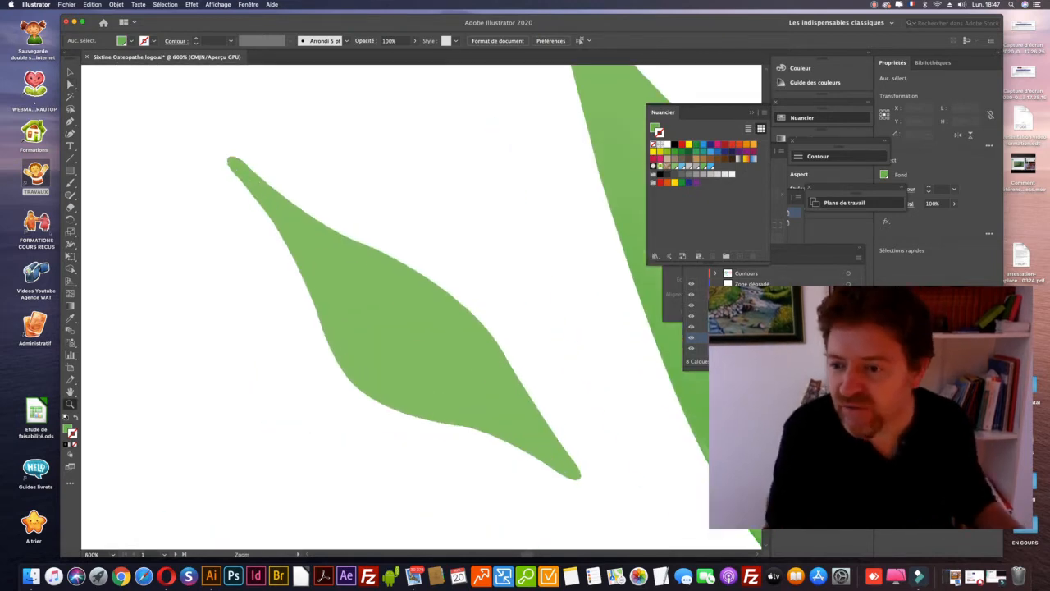
click(71, 72)
click(352, 259)
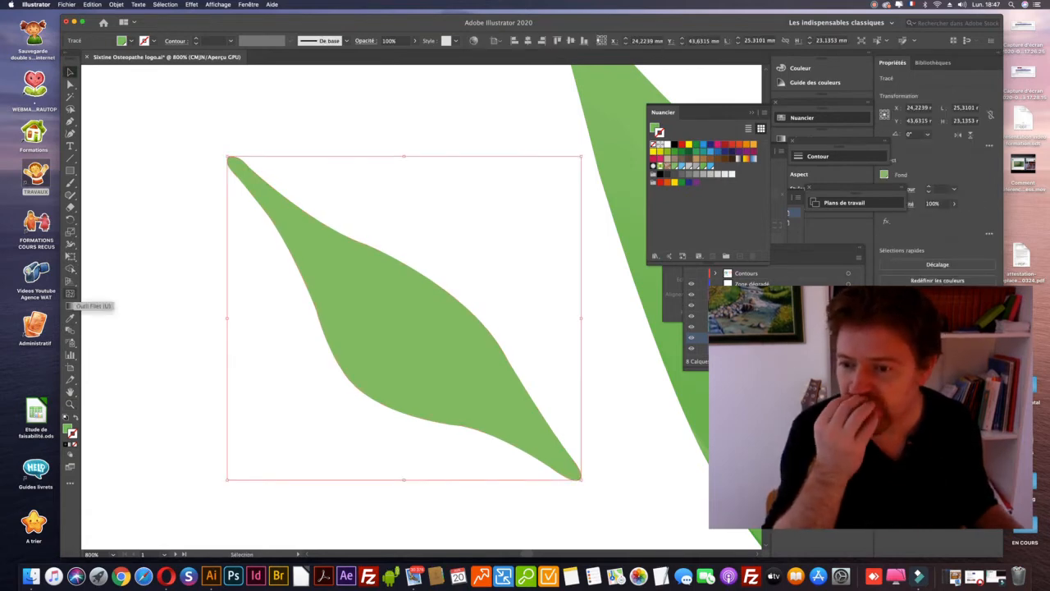
- Add five gradient mesh points to the small leaf, placed just inside its upper and lower edges
click(70, 294)
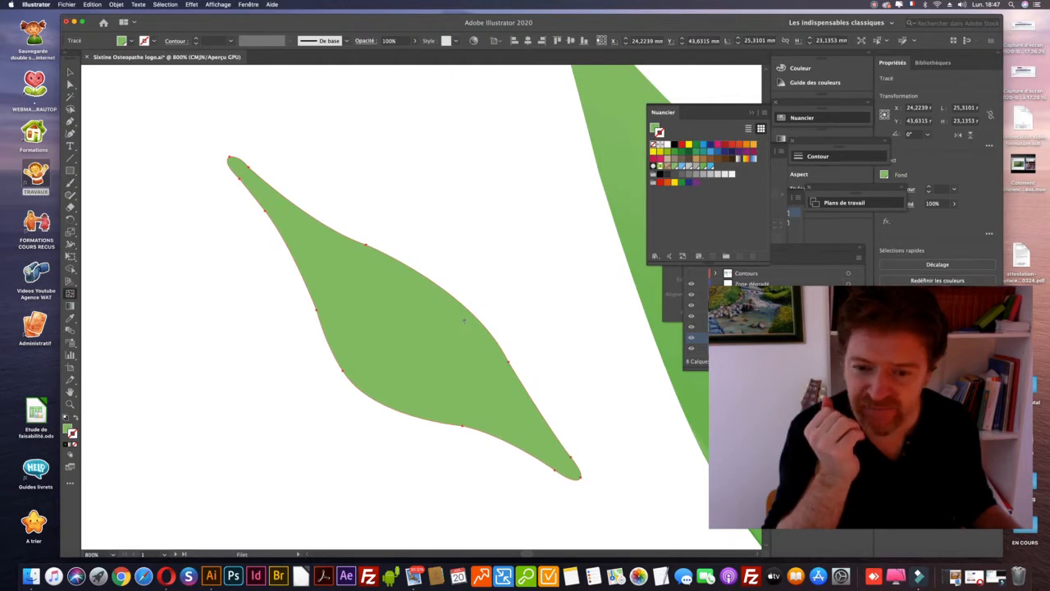
click(464, 320)
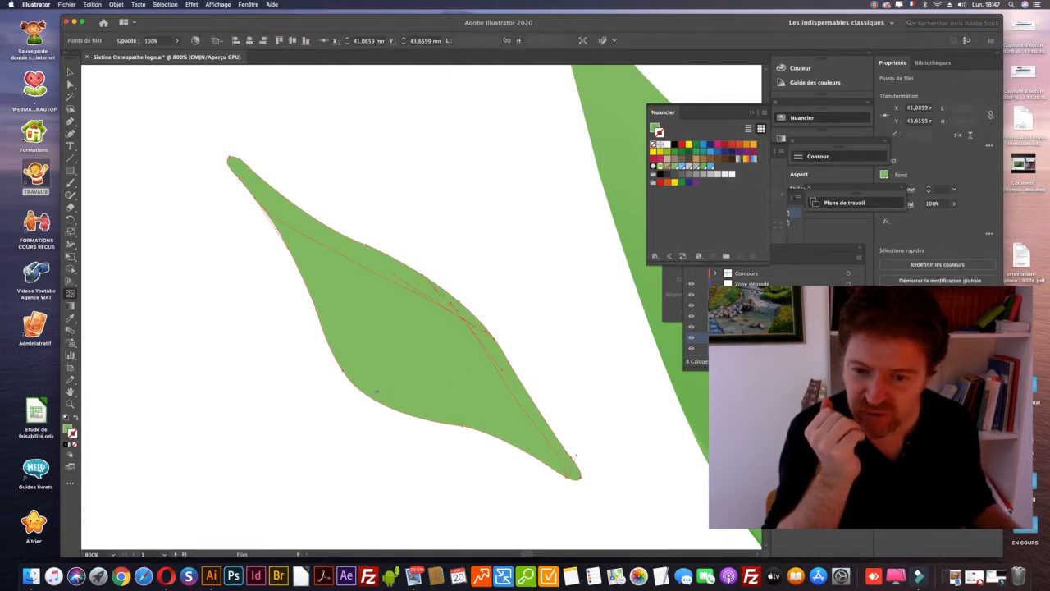
click(355, 256)
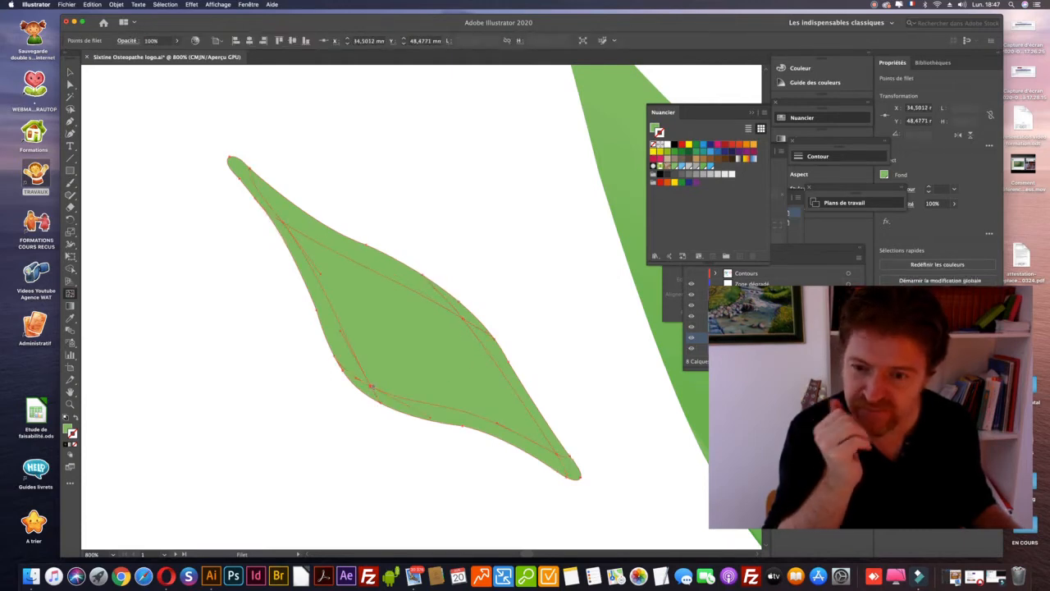
click(371, 248)
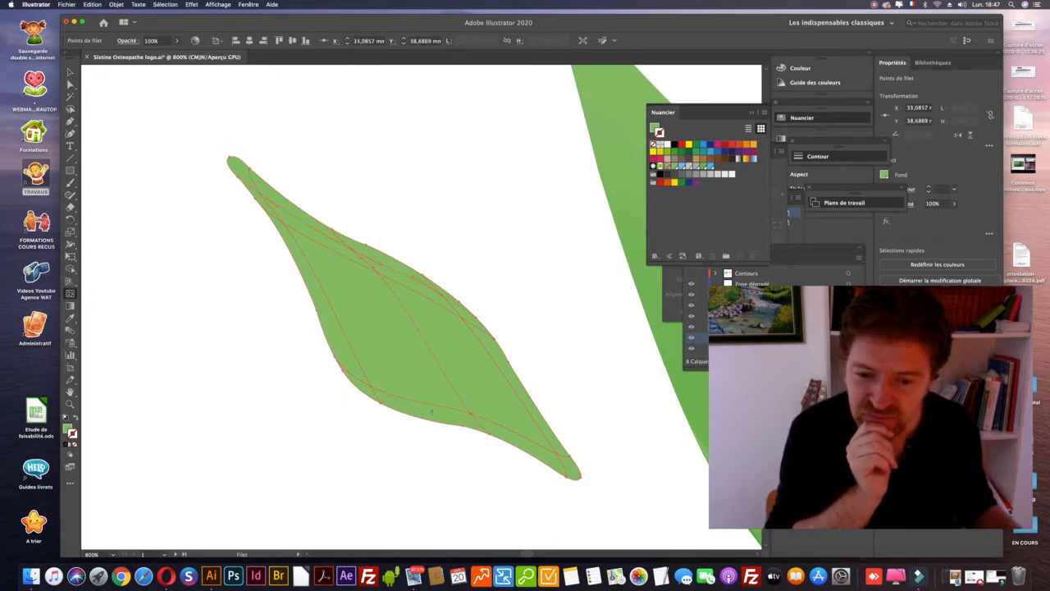
click(432, 411)
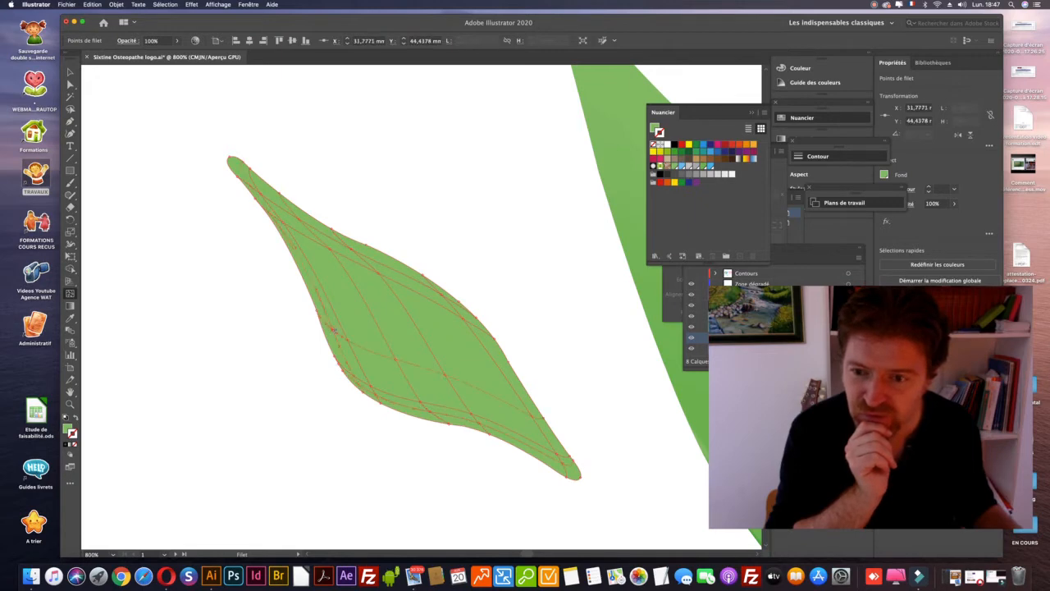
click(333, 329)
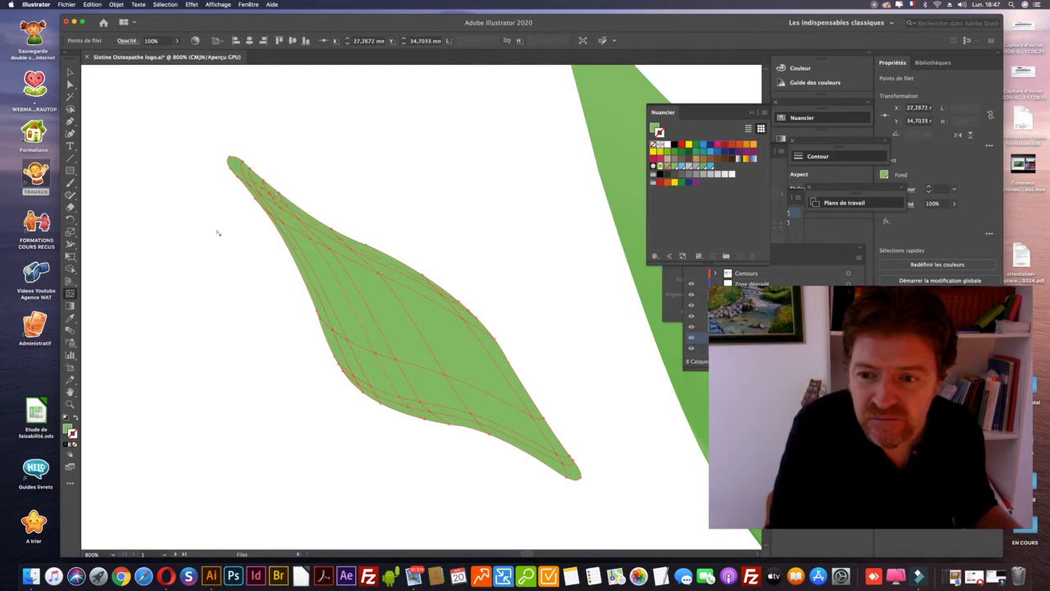
- Shade the small leaf's upper edge near its lower pointed end with the dark green C=75 M=0 J=100 N=0 swatch
drag(673, 152, 542, 417)
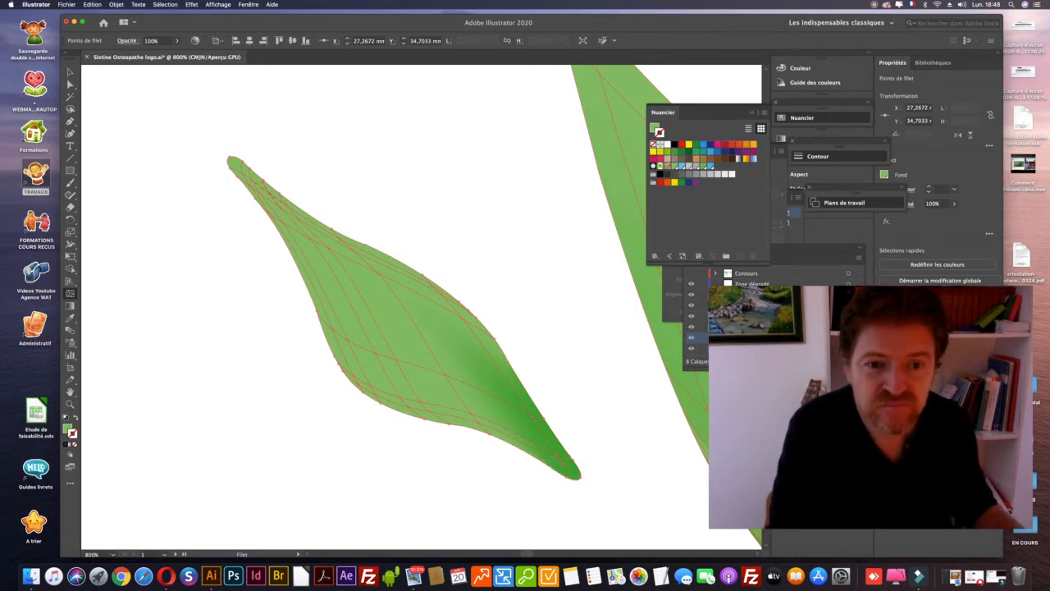
key(super+plus)
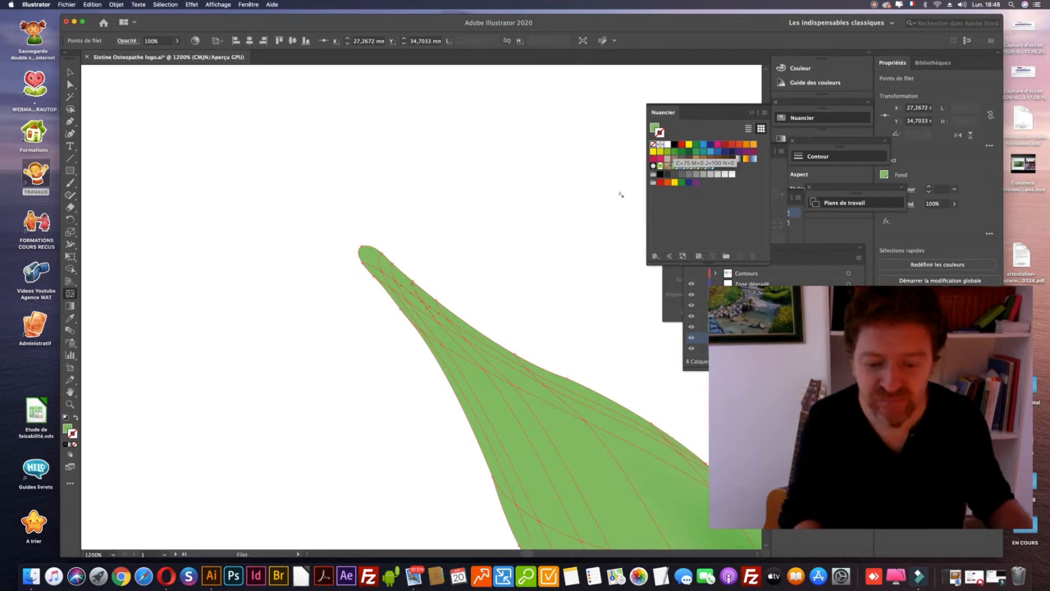
key(super+plus)
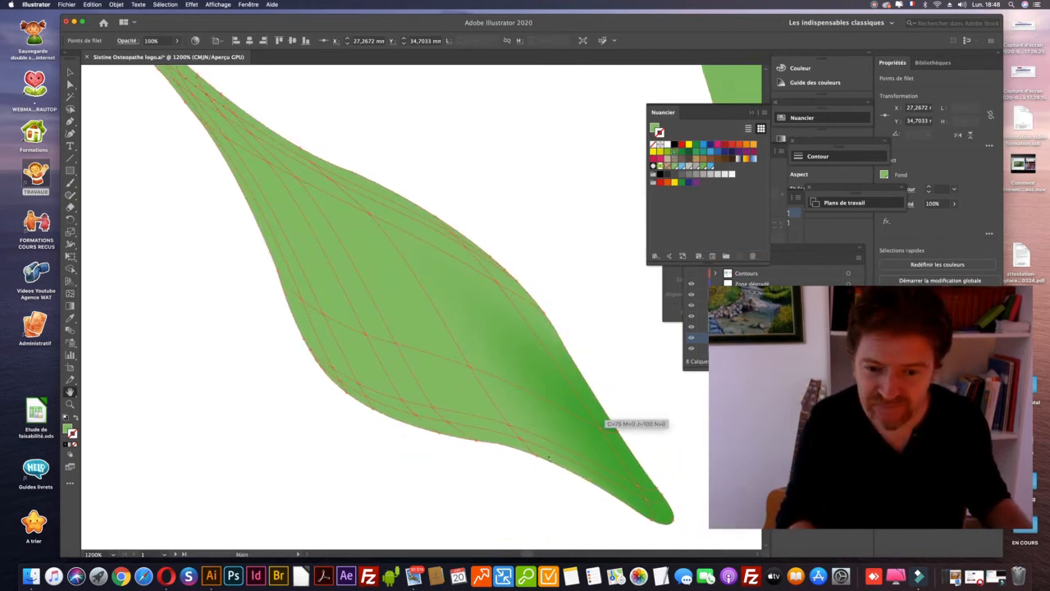
- Shade the small leaf's whole lower edge, from the lower point up its outer side, with the dark green C=75 M=0 J=100 N=0 swatch
drag(549, 457, 538, 455)
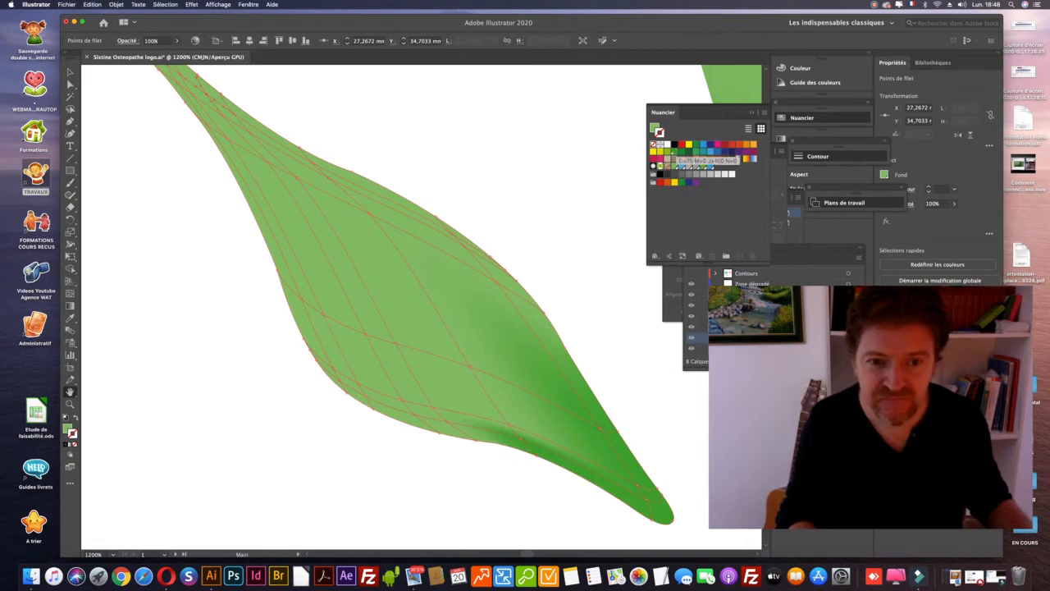
drag(482, 437, 447, 423)
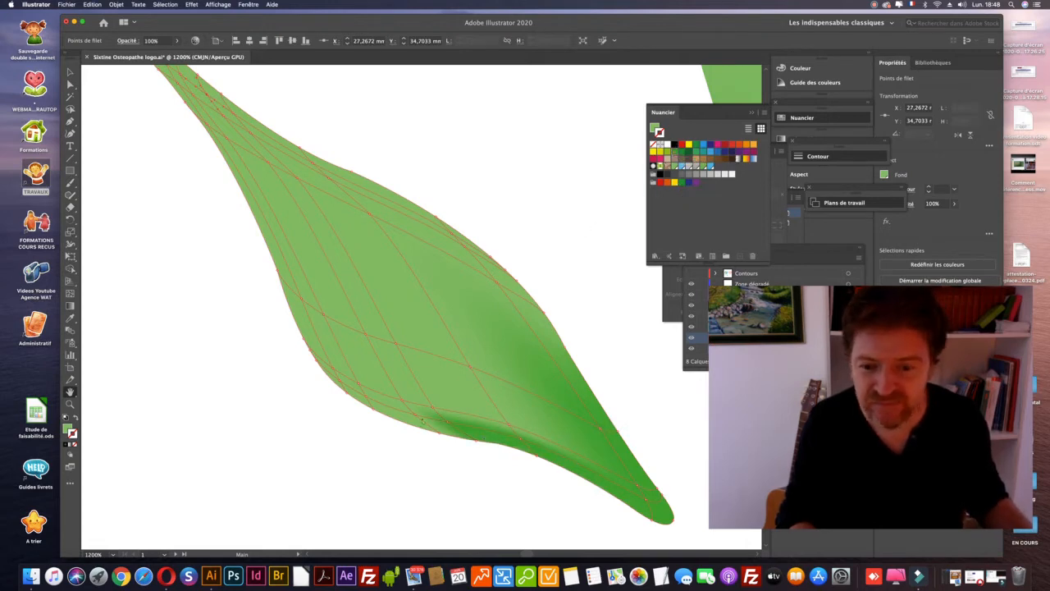
key(super+space)
super+click(437, 423)
drag(675, 151, 398, 302)
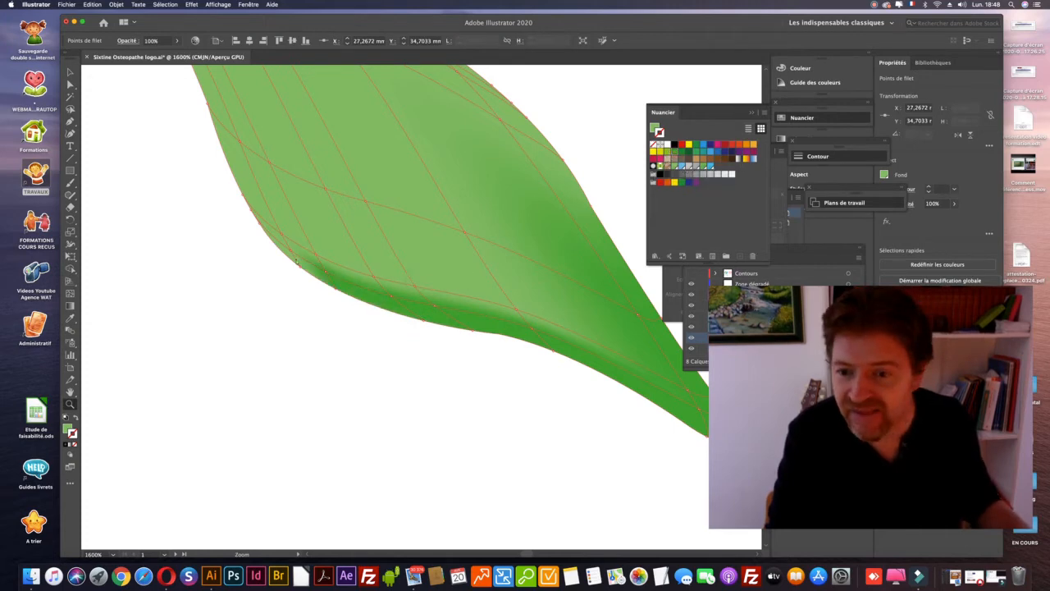
click(301, 262)
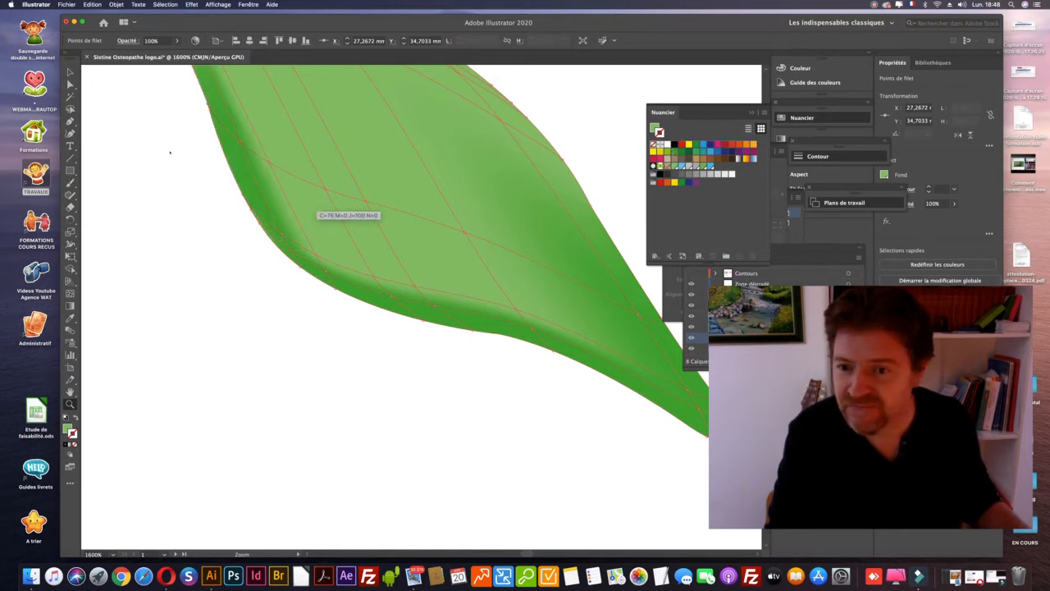
- Undo the last shading on the small leaf's outer edge and add a gradient mesh point just inside that edge
key(super+z)
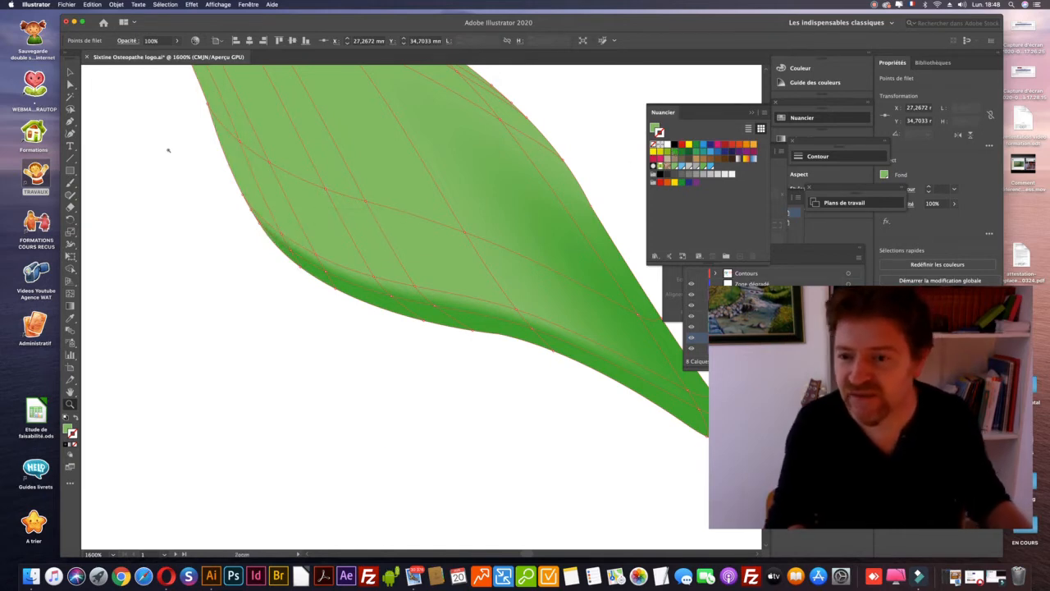
key(u)
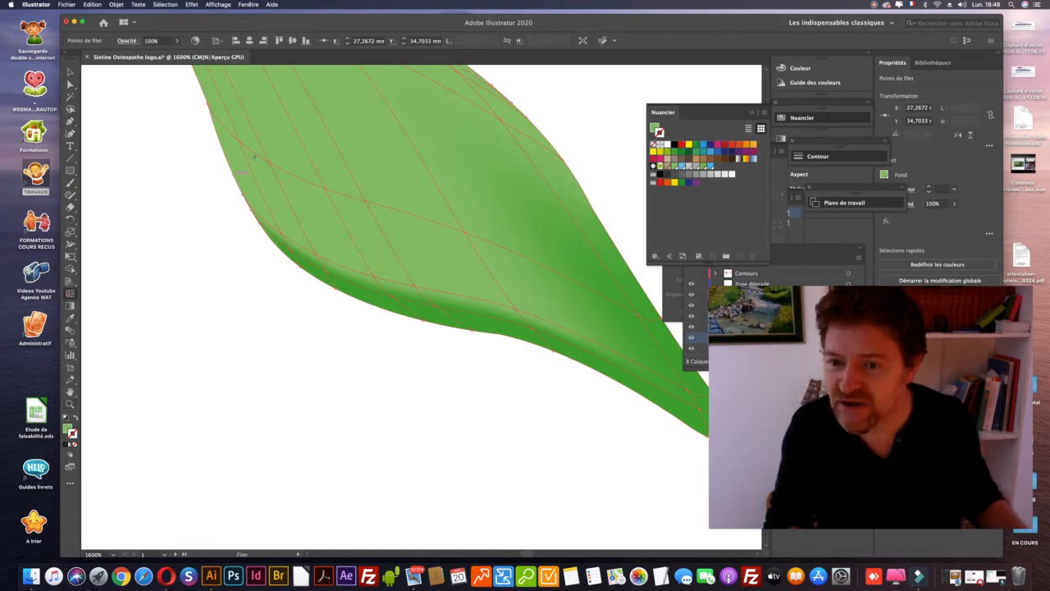
click(240, 162)
key(h)
drag(252, 231, 323, 416)
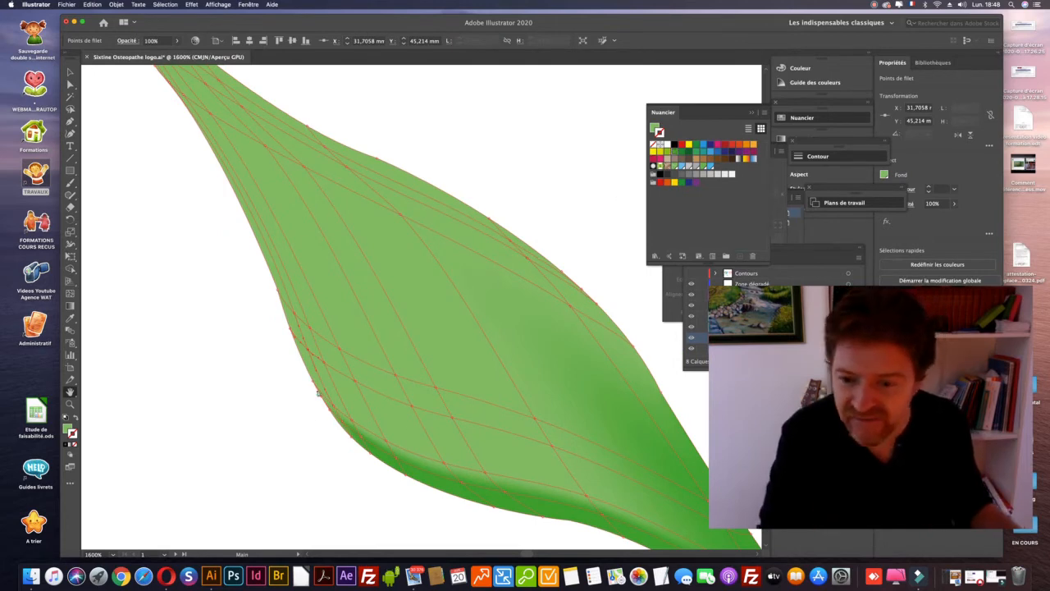
- Shade the small leaf's outer edge from the widest part up toward its narrow upper point with the dark green swatch
key(super+z)
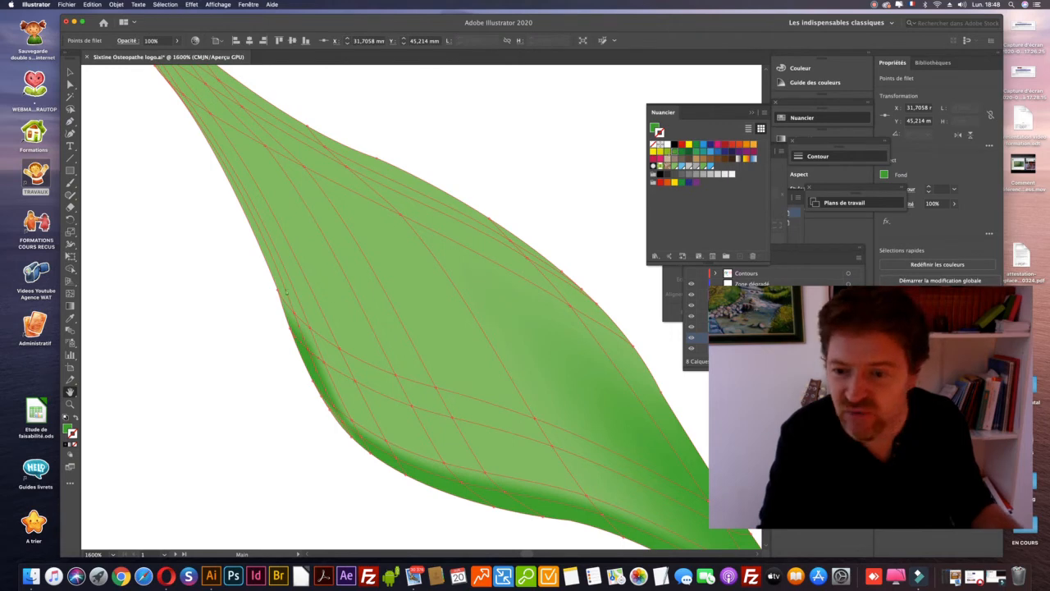
drag(281, 291, 279, 290)
drag(339, 244, 345, 266)
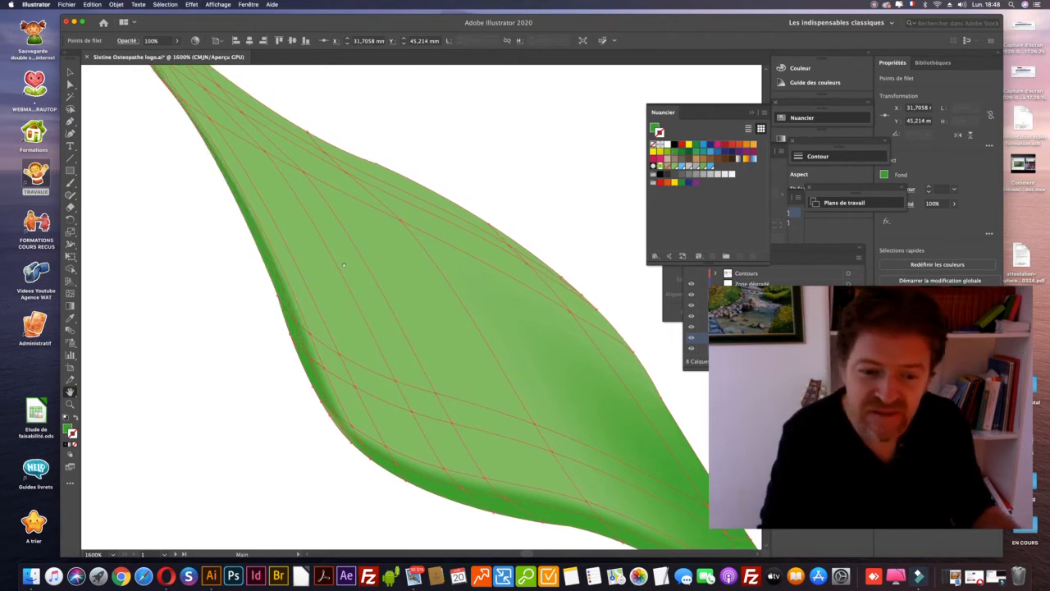
- Try shading the small leaf's upper edge with the dark green C=75 M=0 J=100 N=0 swatch, and undo it
drag(463, 356, 312, 327)
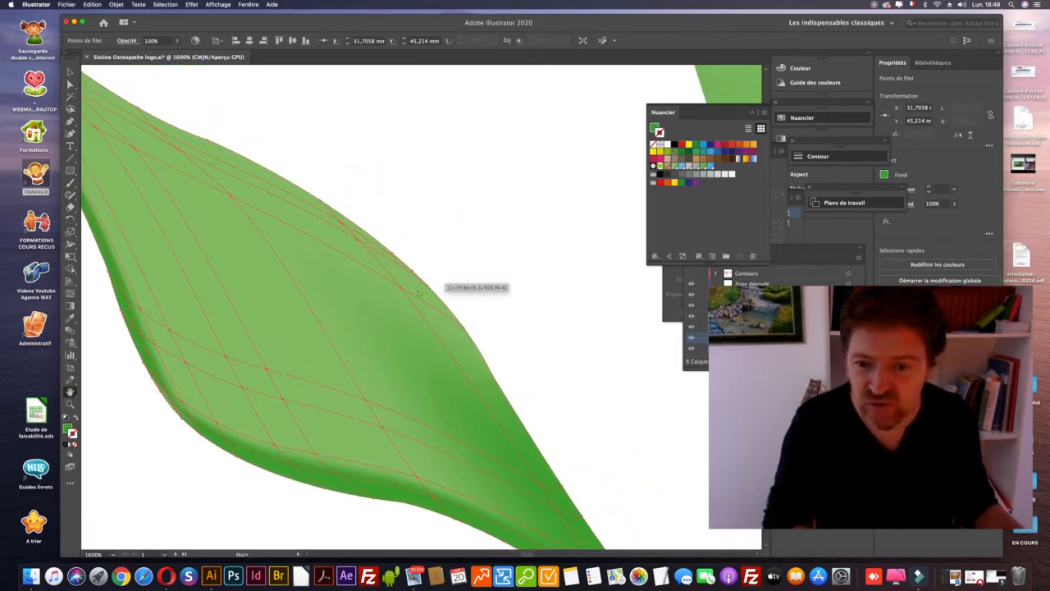
key(super+z)
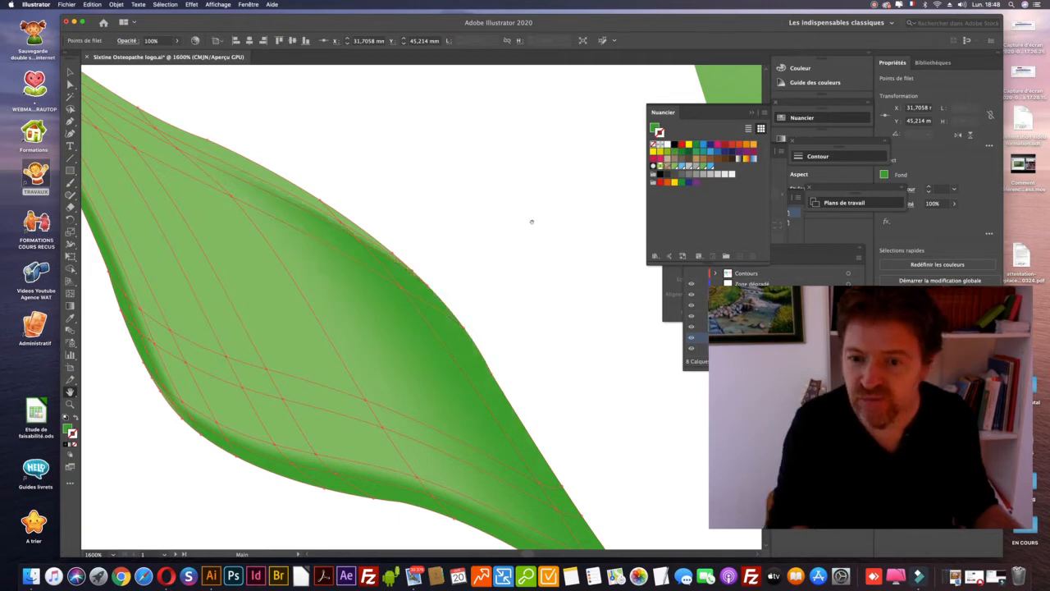
key(super+shift+z)
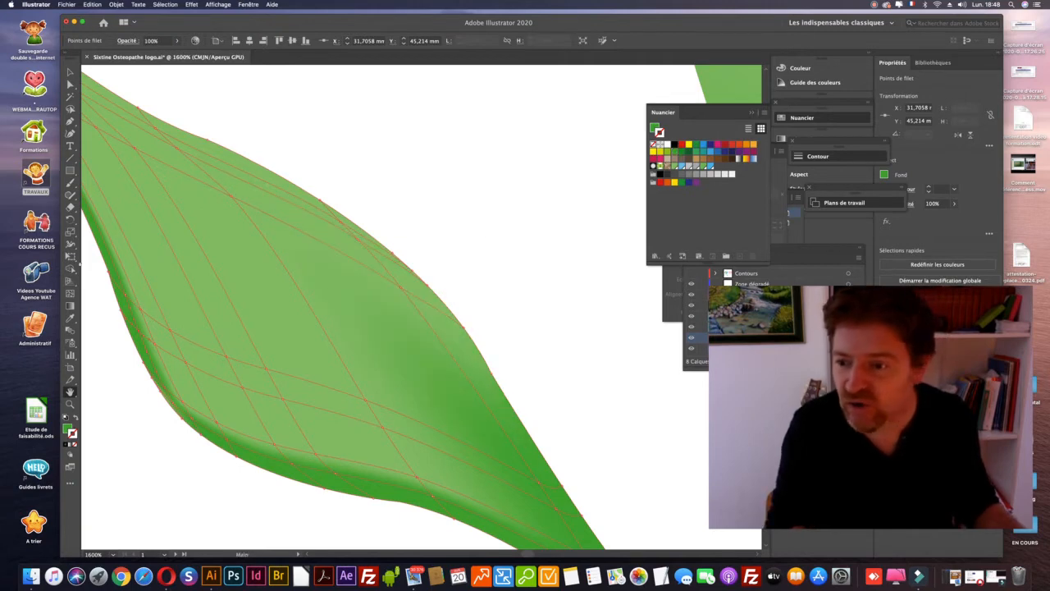
- Add a mesh point just inside the small leaf's upper edge at its bulge and shade that edge with dark green C=75 M=0 J=100 N=0
key(u)
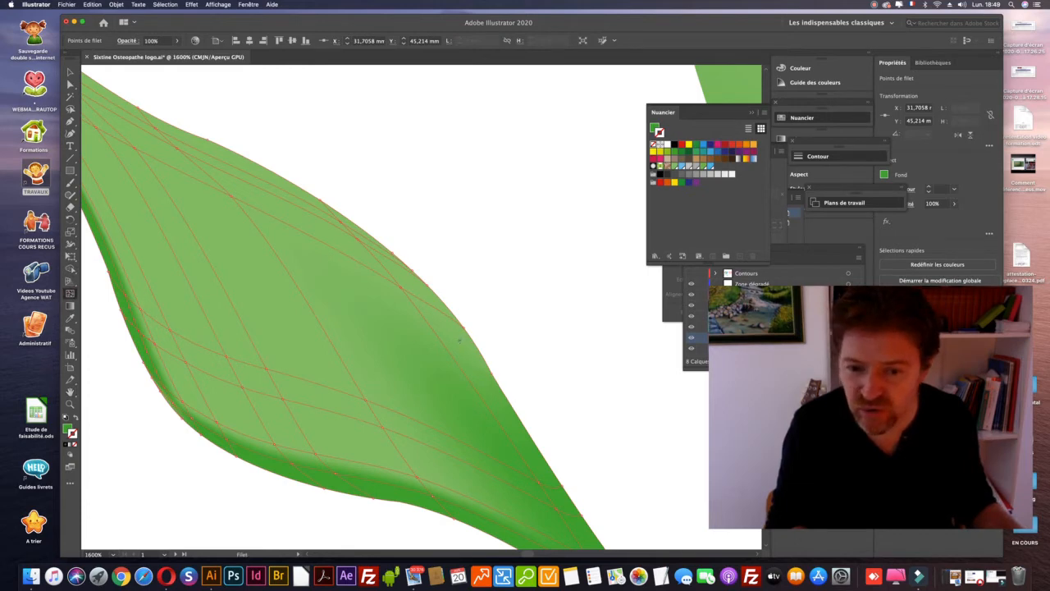
click(458, 340)
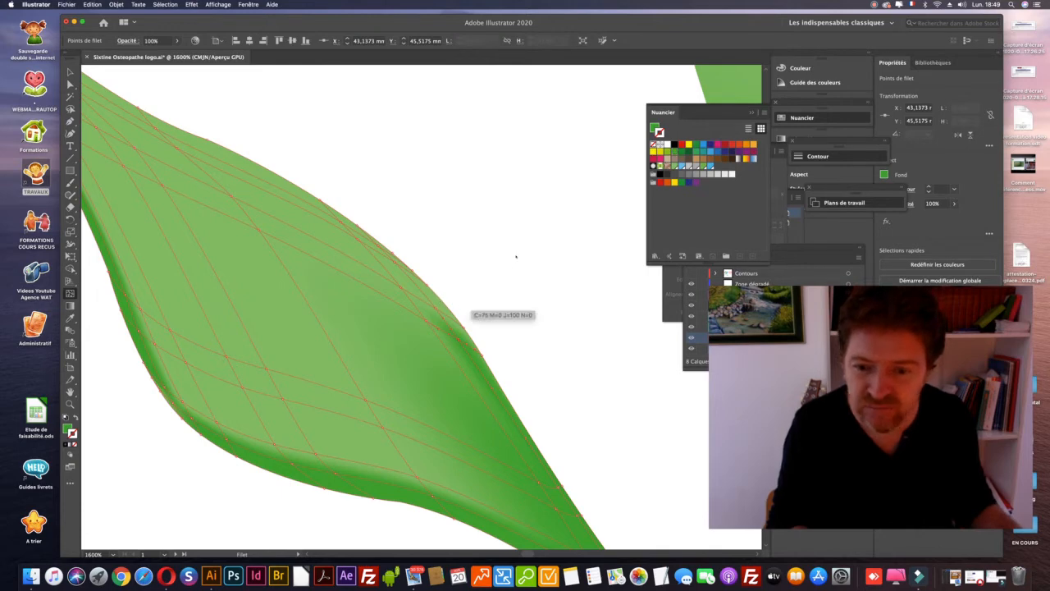
key(z)
click(427, 312)
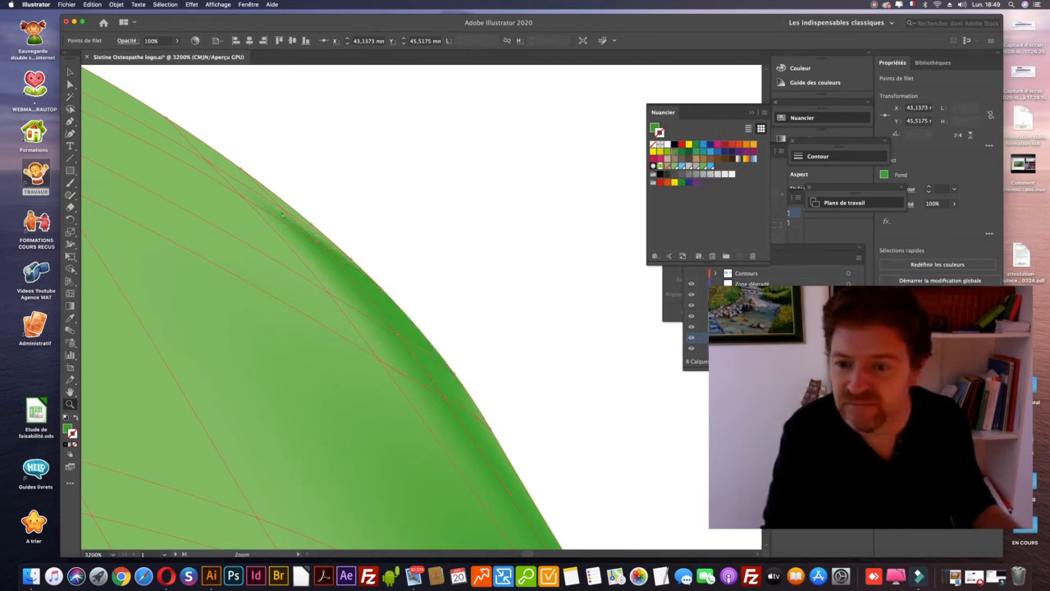
key(super+z)
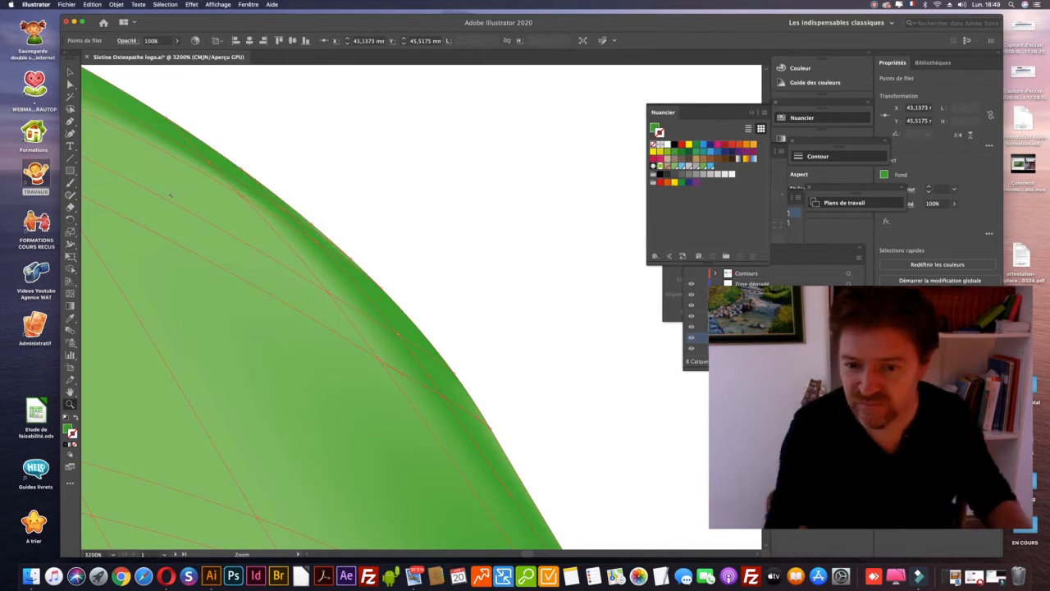
- Extend the dark green shading along the small leaf's upper edge toward its narrow upper point
key(super+minus)
key(super+minus)
key(super+minus)
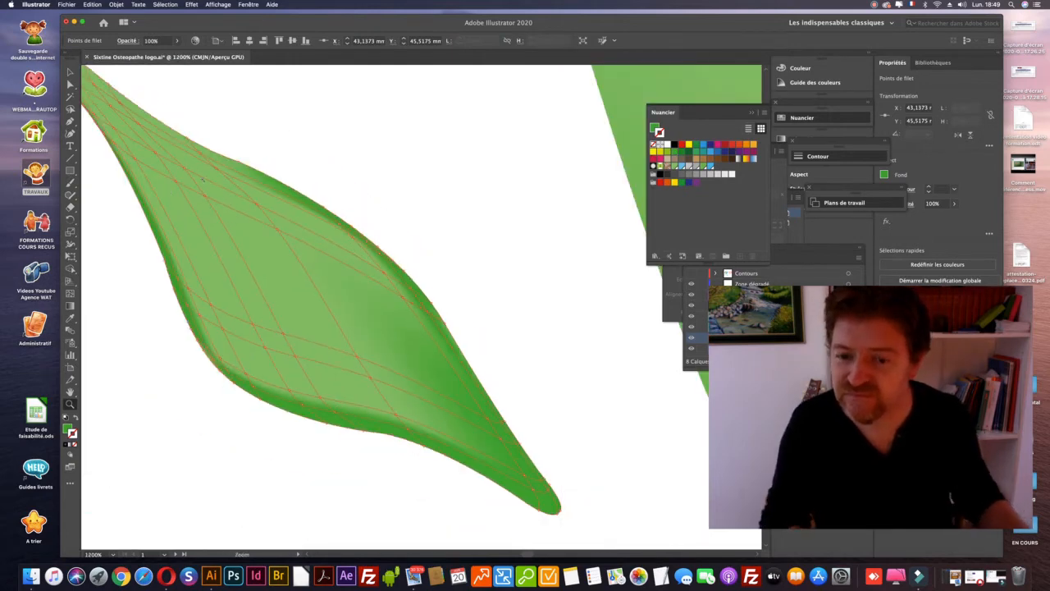
key(space)
drag(214, 152, 438, 305)
click(436, 304)
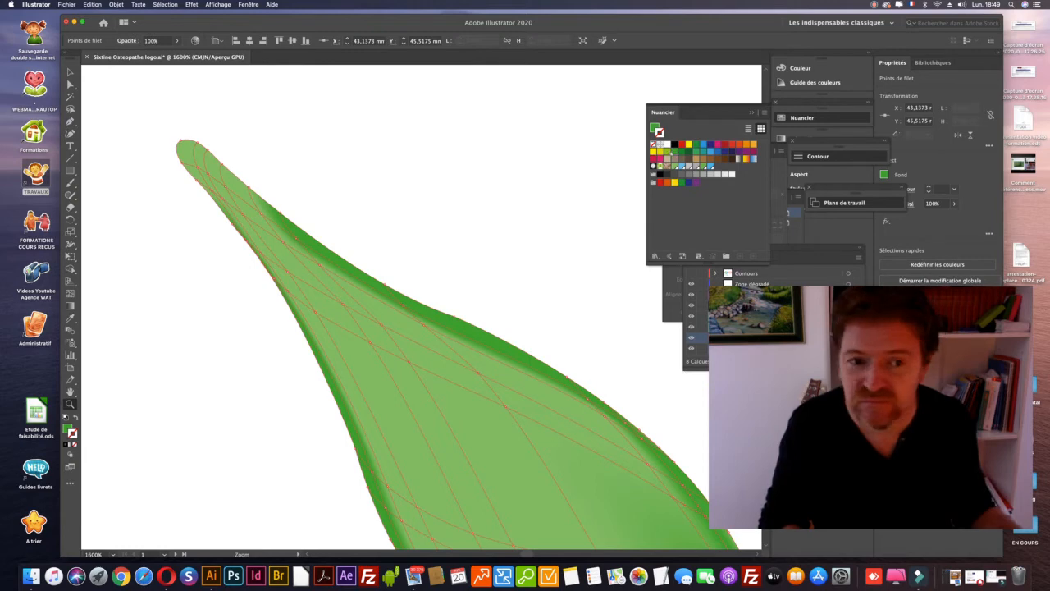
- Add a gradient mesh point just inside the upper edge near the small leaf's upper point
drag(234, 181, 265, 175)
key(super+z)
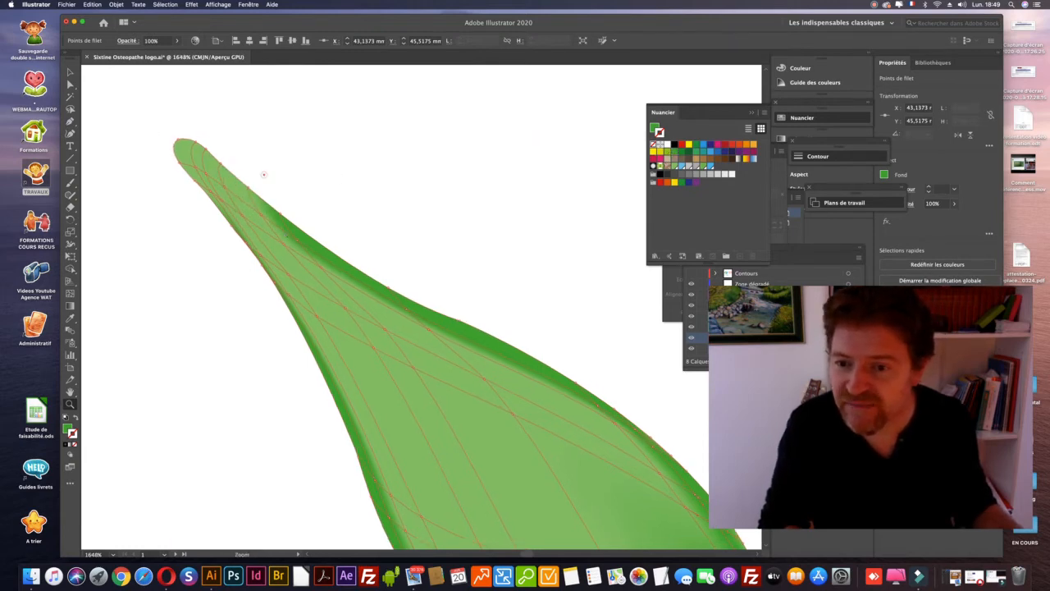
click(286, 215)
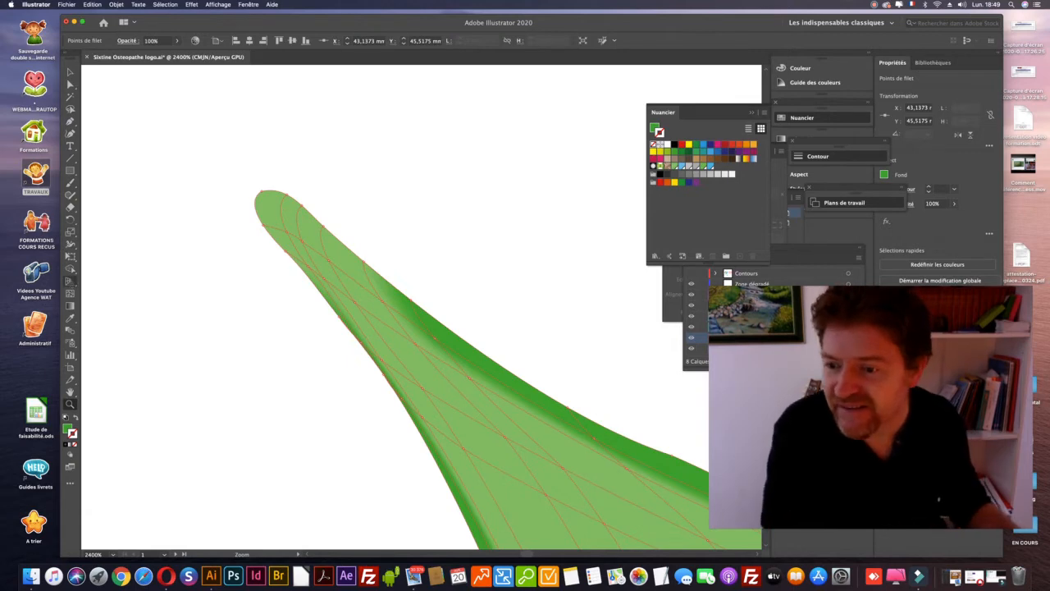
key(u)
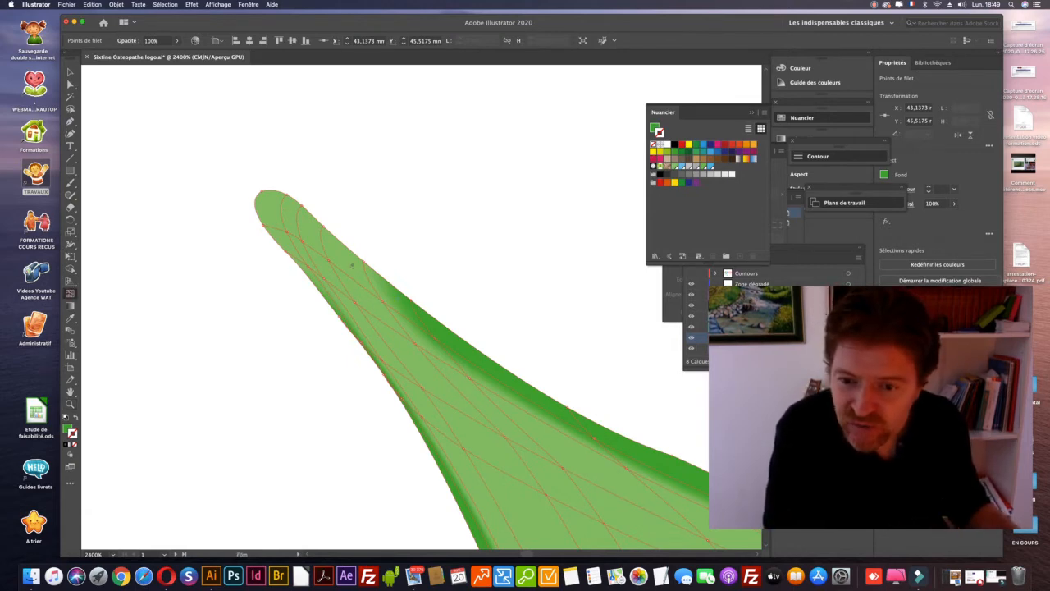
click(348, 261)
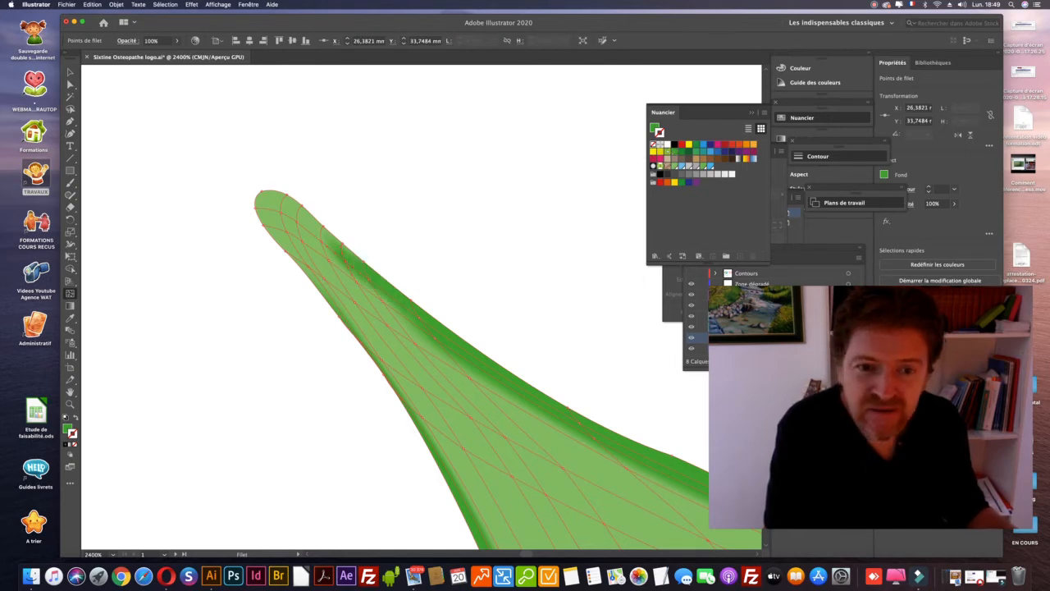
- Shade the small leaf's rounded upper point and both edges of its narrow neck with the dark green swatch
drag(310, 219, 300, 218)
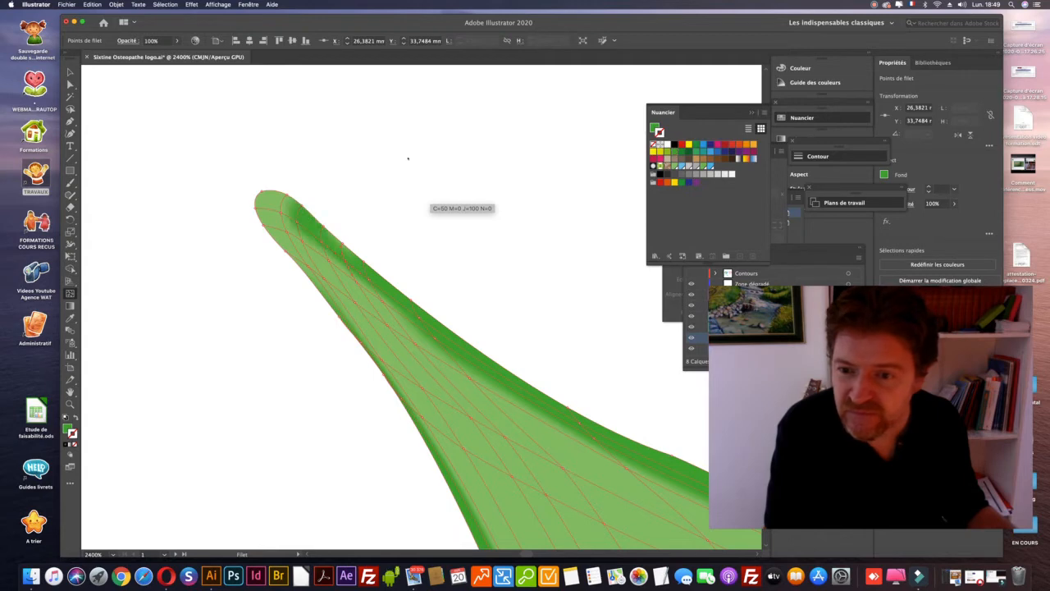
drag(673, 153, 276, 201)
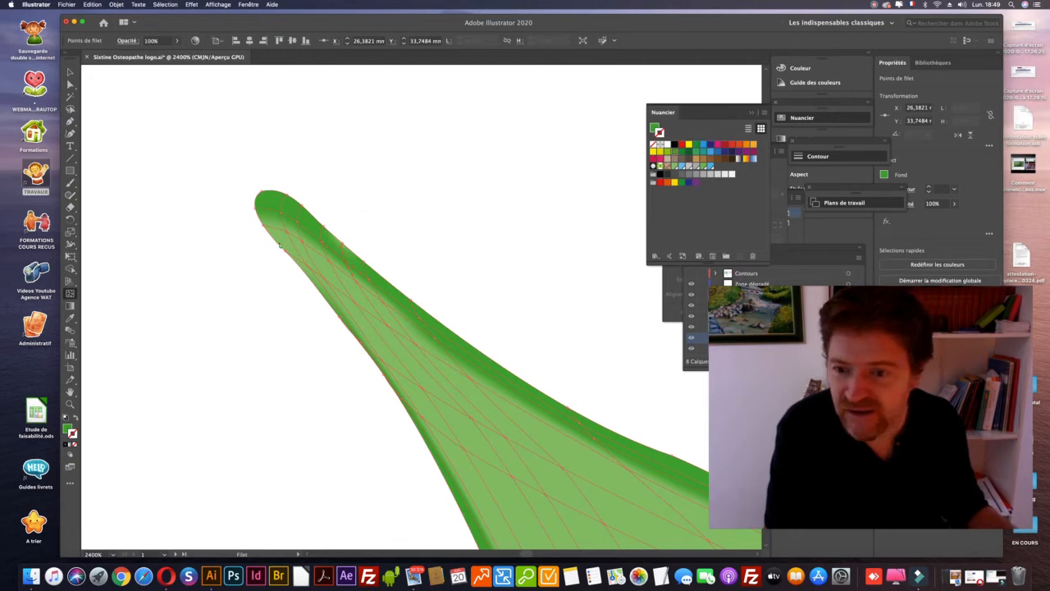
drag(673, 153, 335, 354)
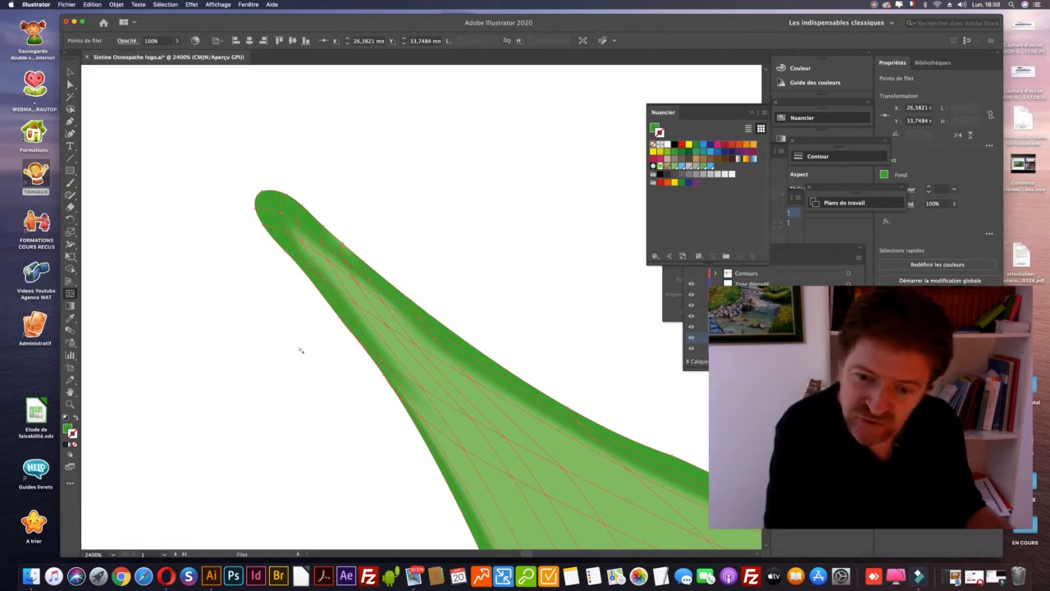
key(z)
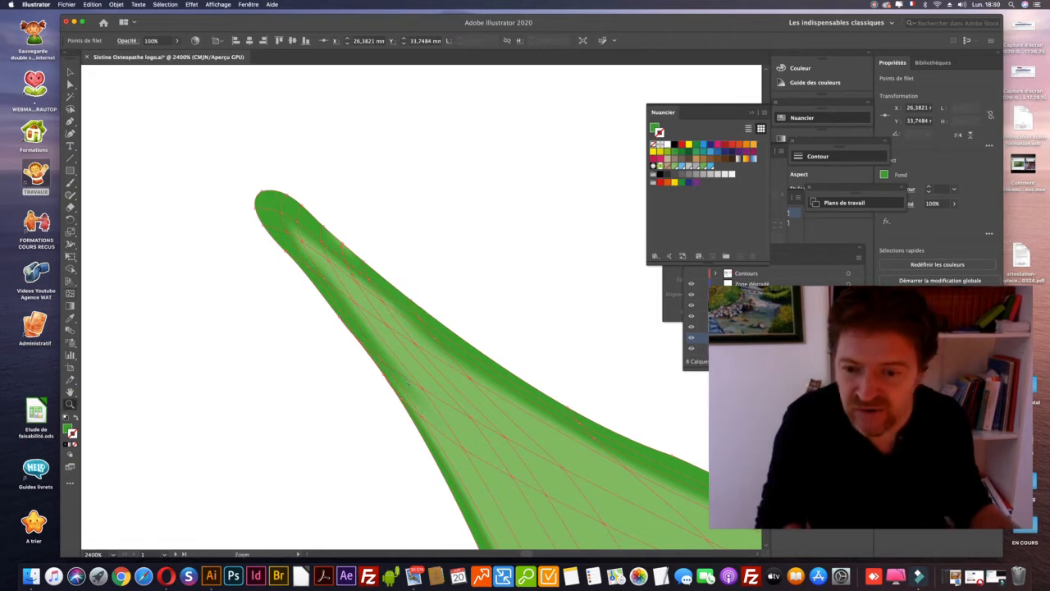
click(408, 387)
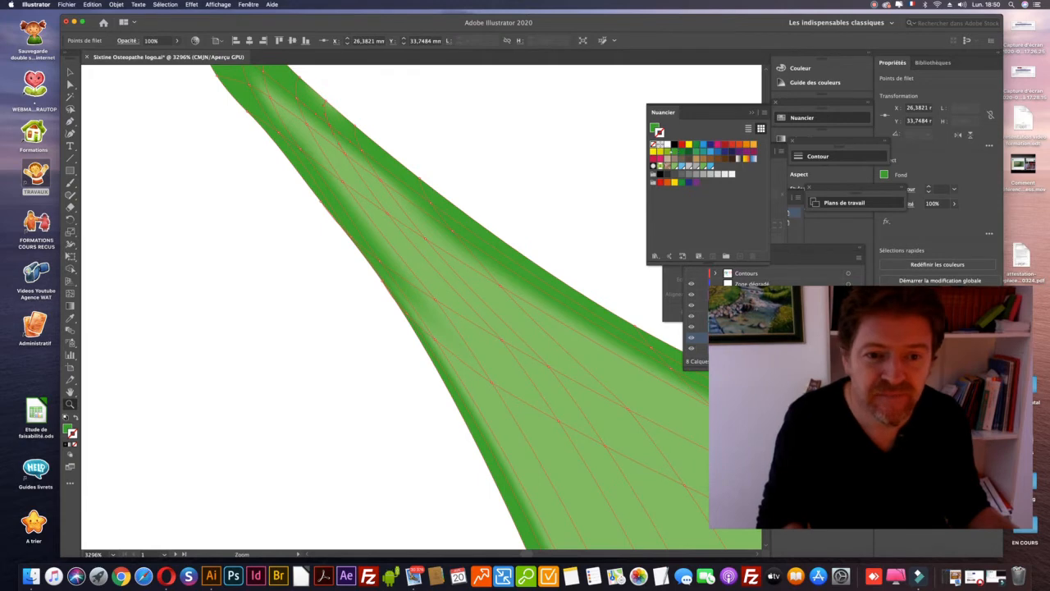
drag(407, 310, 414, 324)
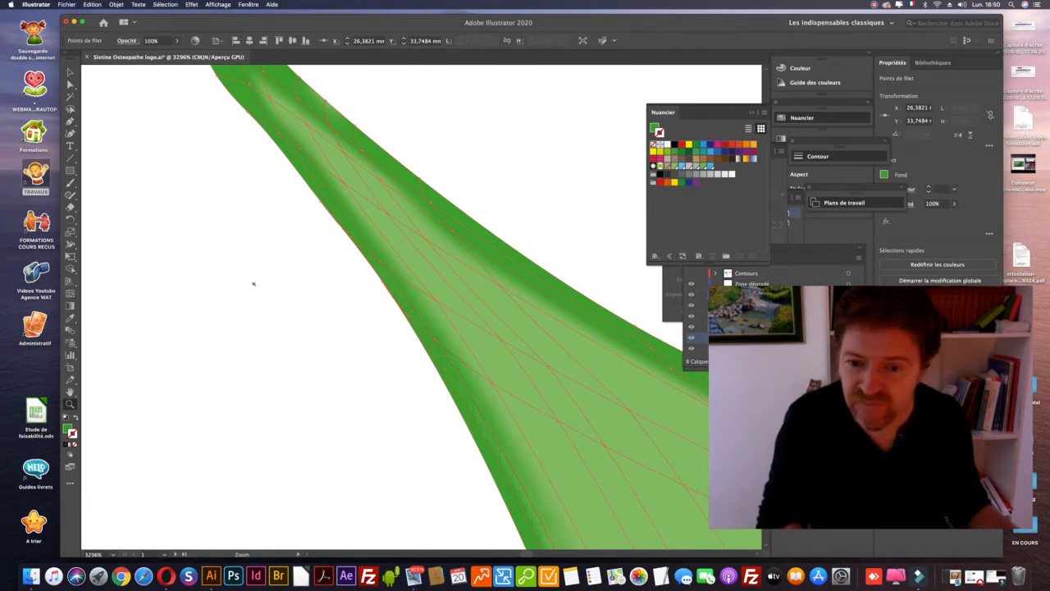
- Deselect the small leaf and compare its shading with the other green leaves of the logo
key(super+minus)
key(super+minus)
key(super+minus)
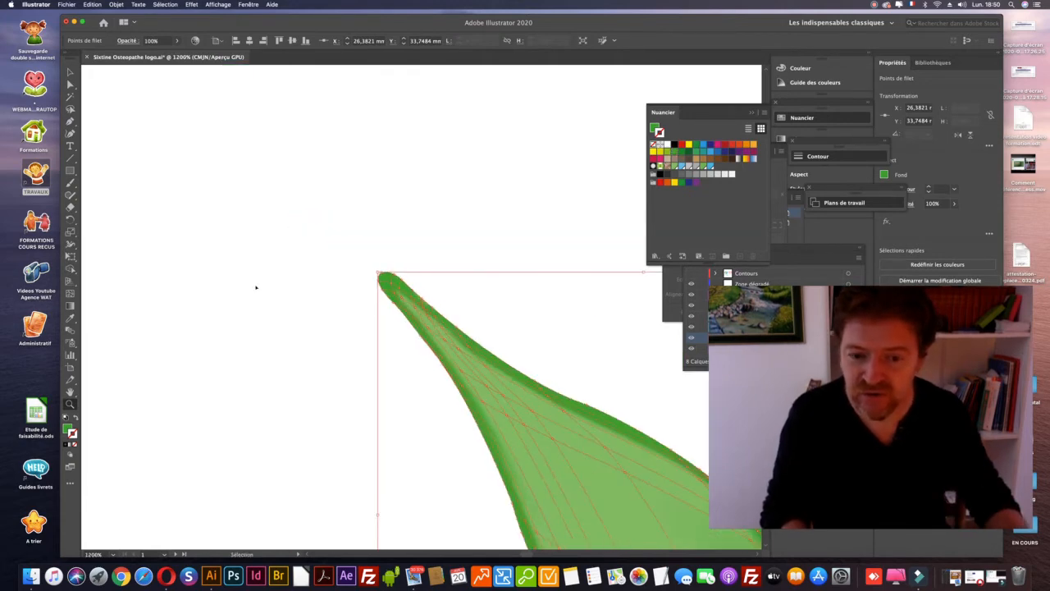
key(super+minus)
key(super+minus)
key(h)
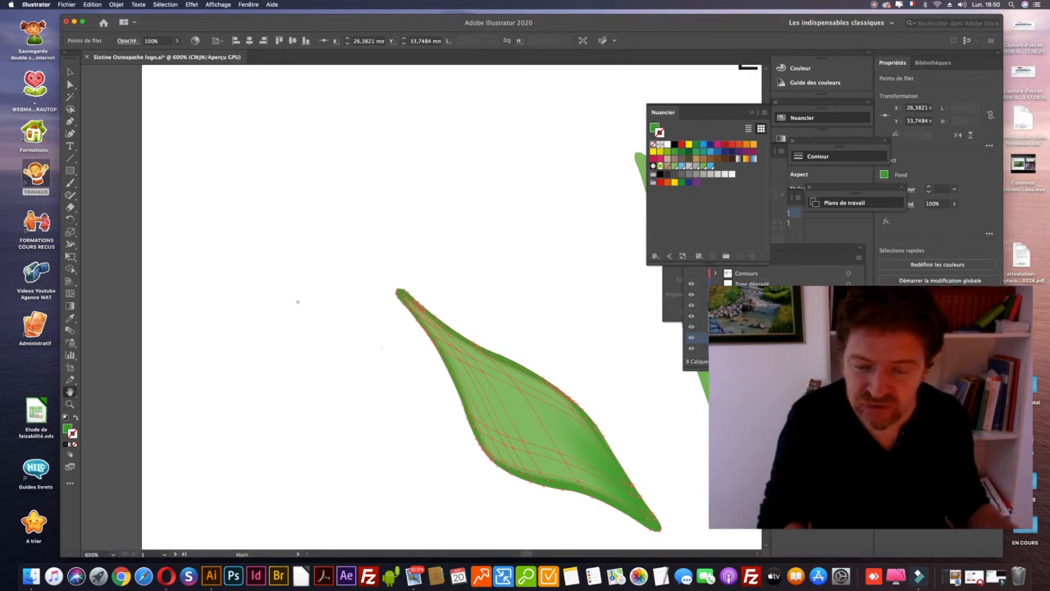
drag(298, 302, 192, 244)
click(70, 72)
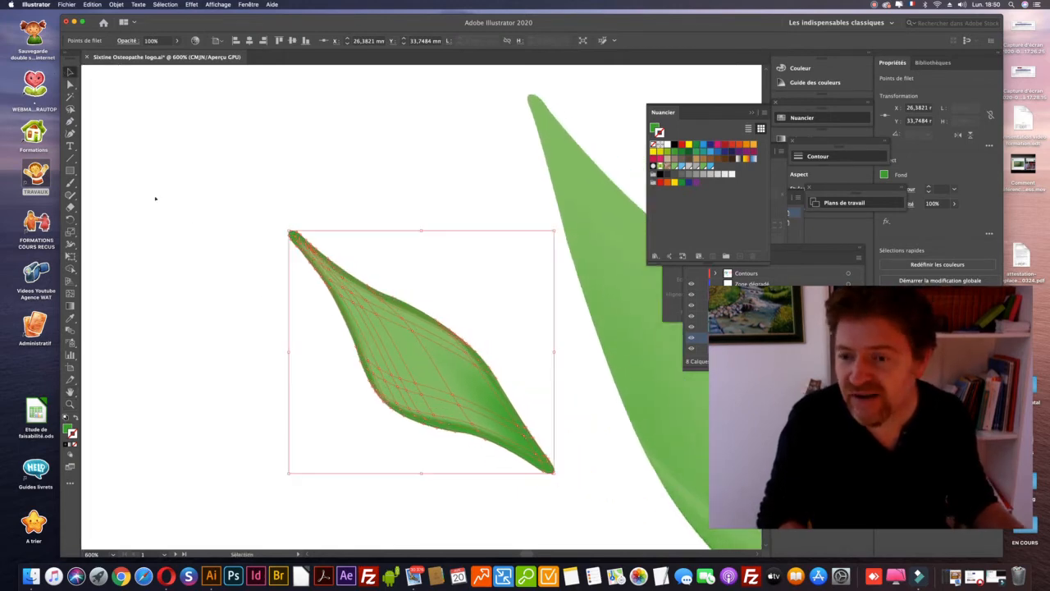
click(206, 281)
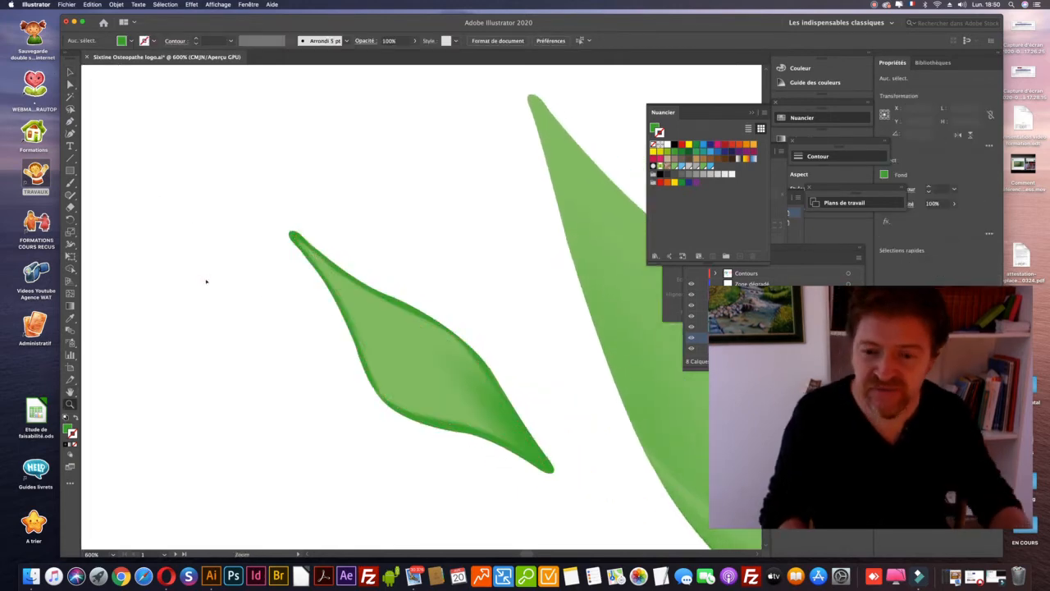
key(super+minus)
key(super+minus)
key(super+minus)
key(super+minus)
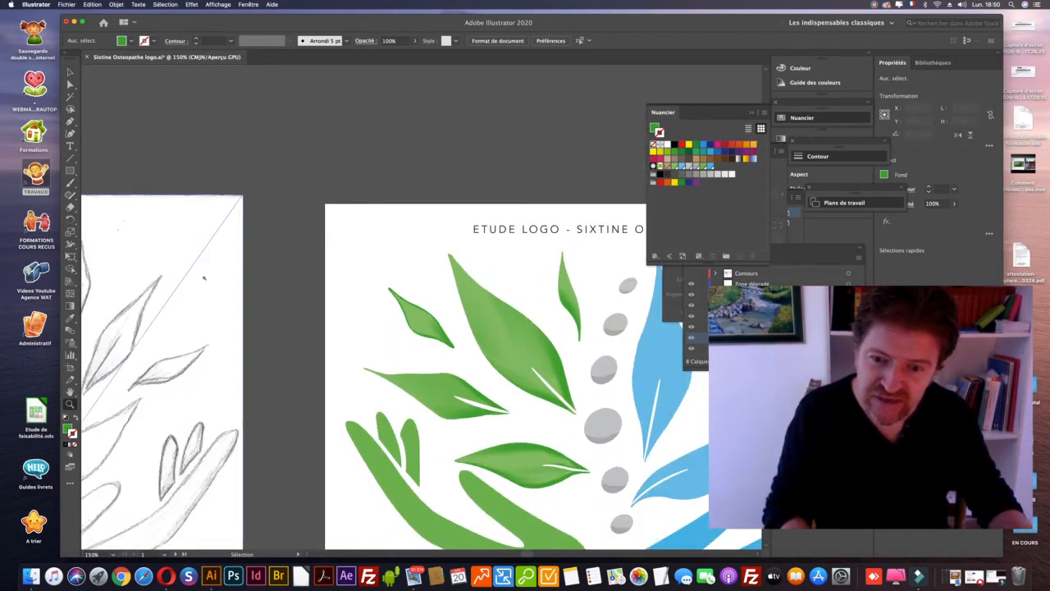
key(super+plus)
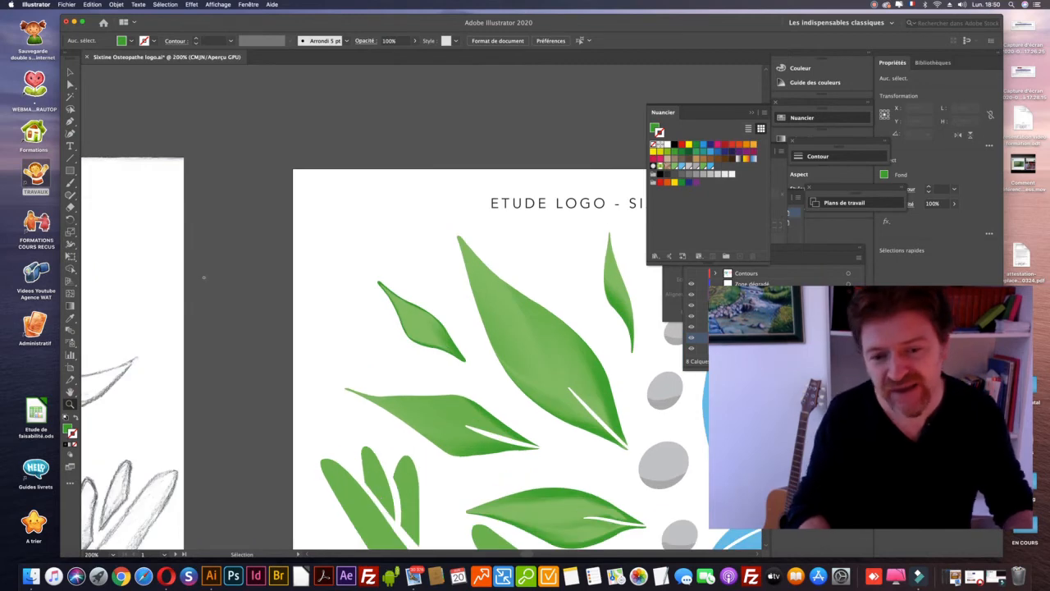
- Select the green leaf with the white vein directly above the fingers of the green hand
key(z)
click(414, 422)
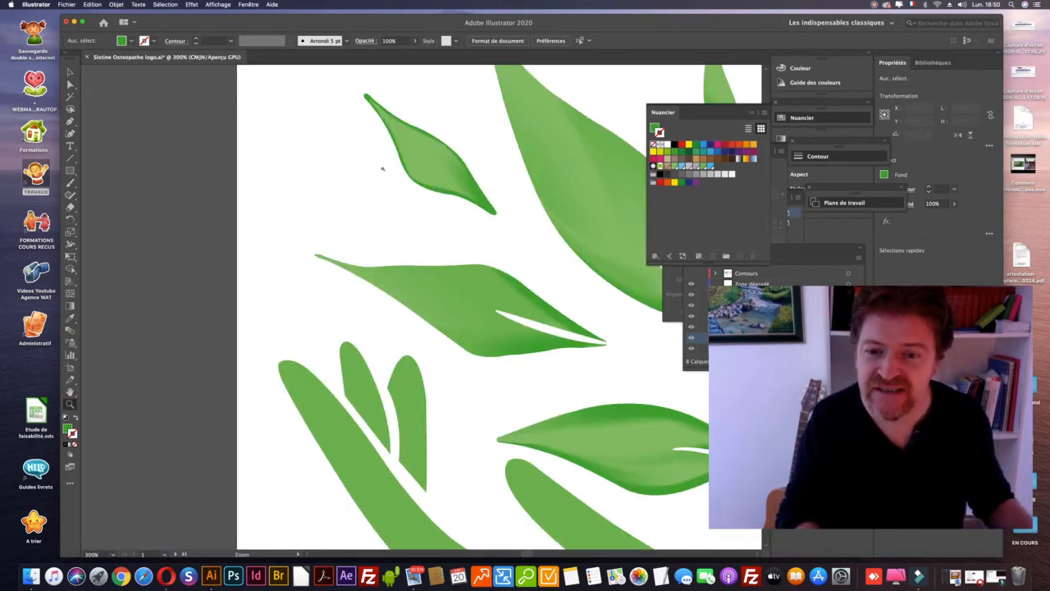
click(484, 316)
click(484, 316)
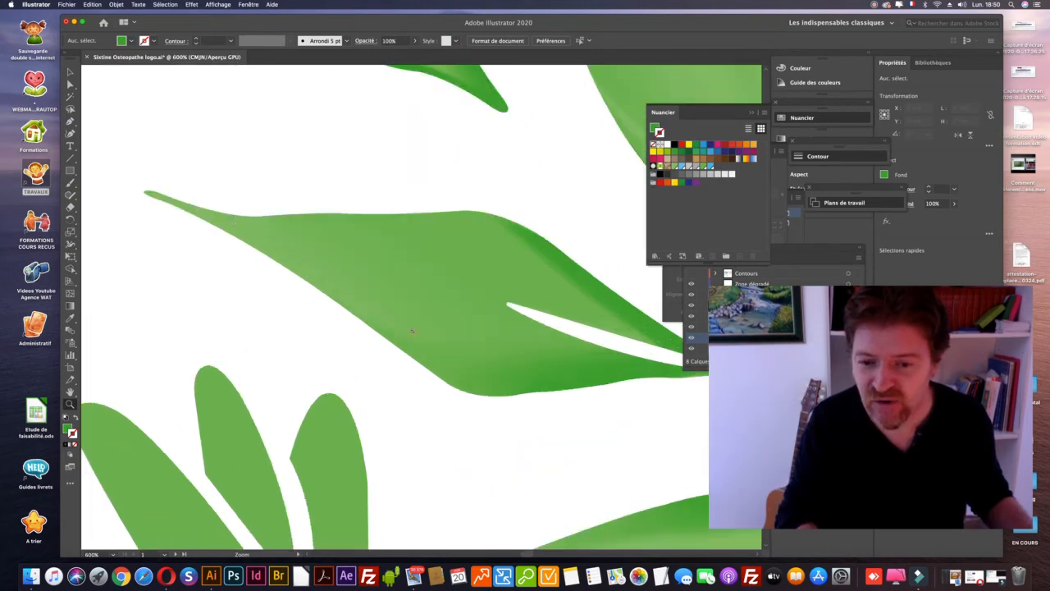
key(v)
click(347, 262)
click(404, 329)
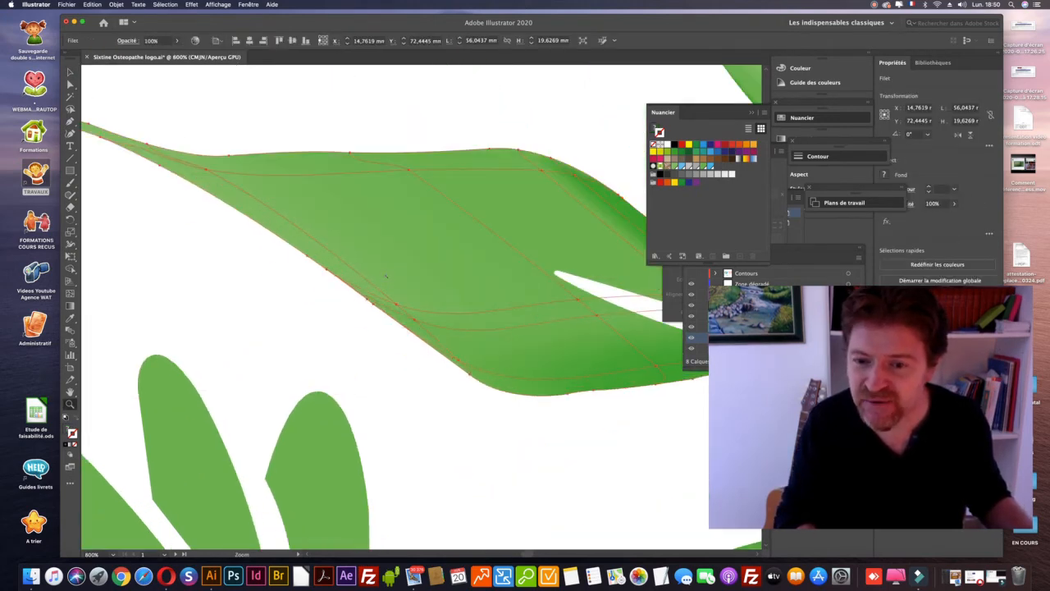
- Add gradient mesh points just inside the lower and upper edges of the large leaf above the green hand's fingers
click(385, 277)
key(u)
click(326, 269)
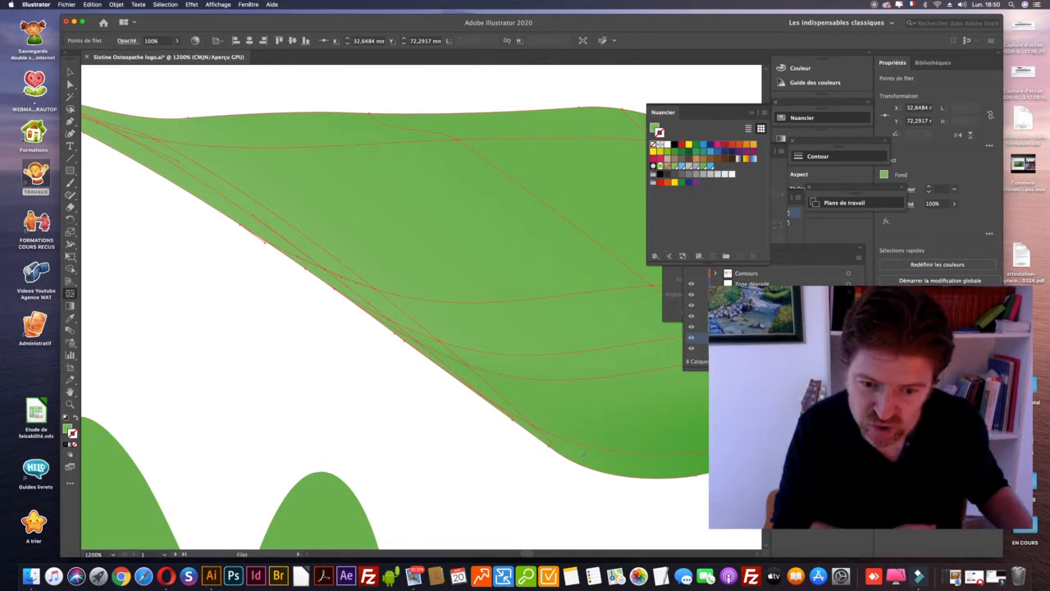
click(659, 481)
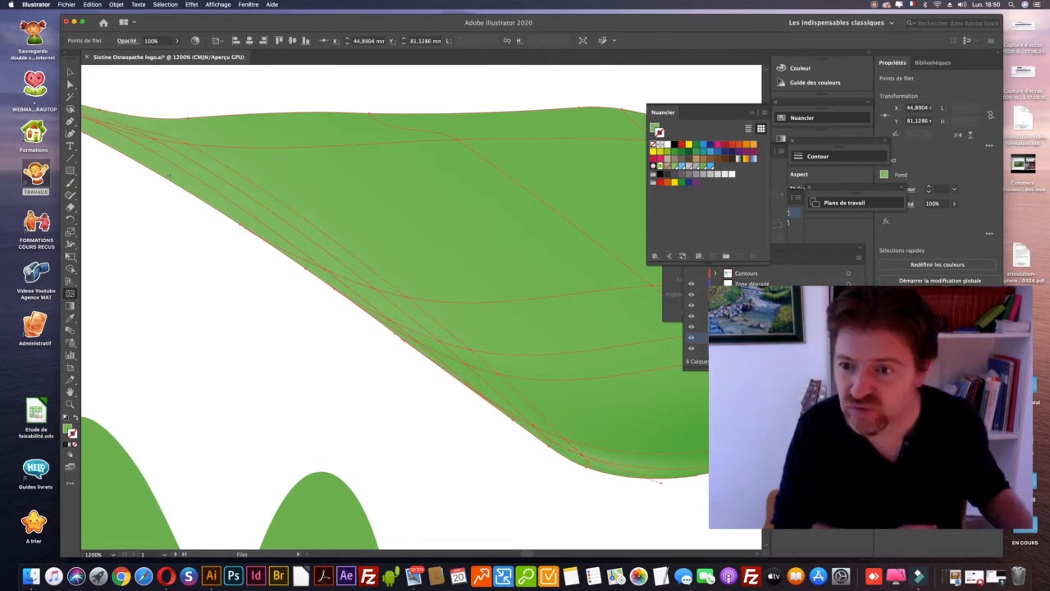
click(166, 166)
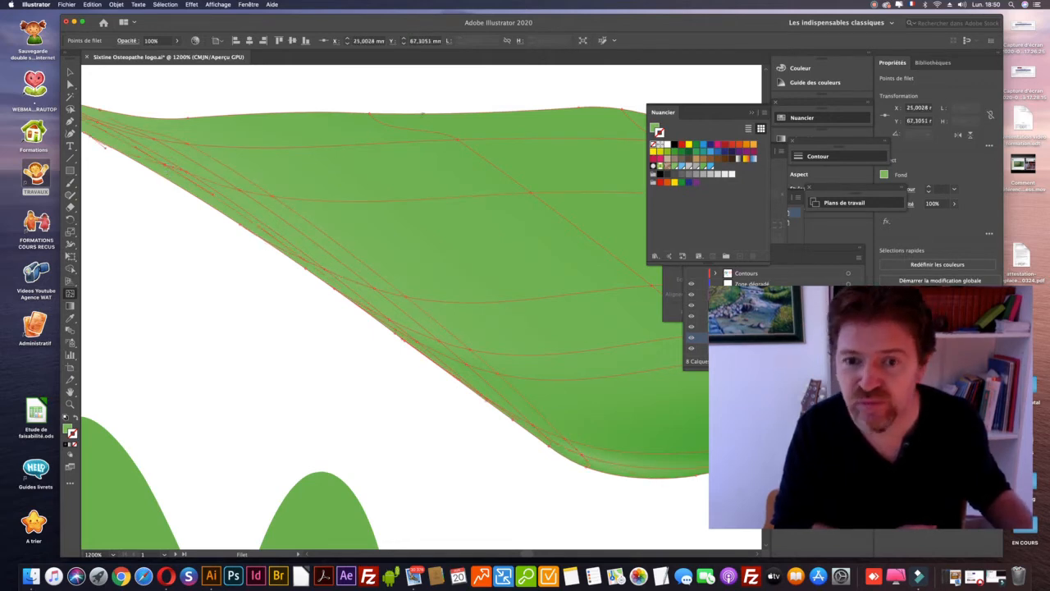
click(563, 118)
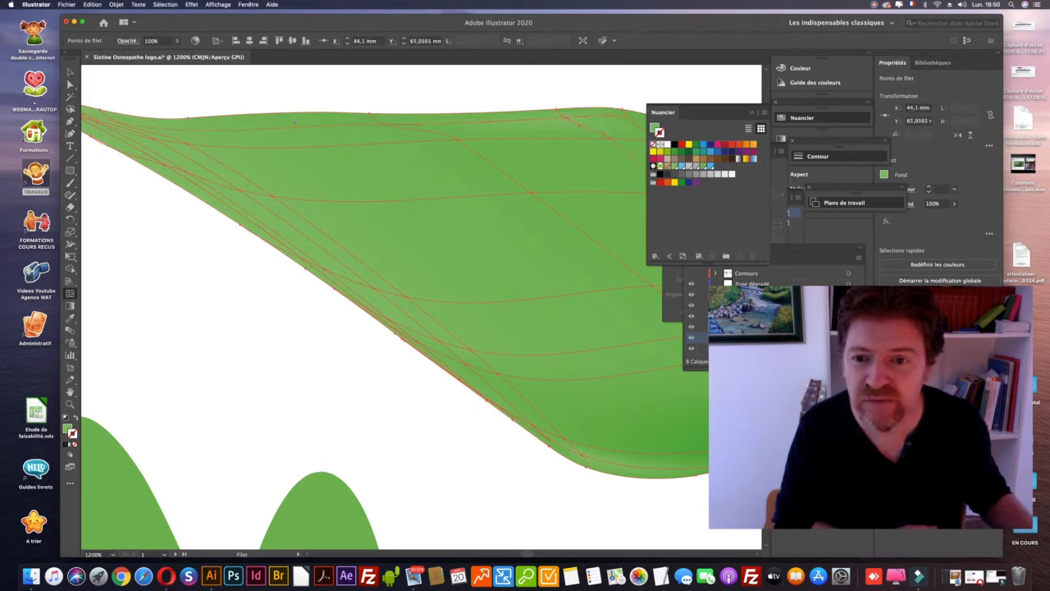
click(252, 125)
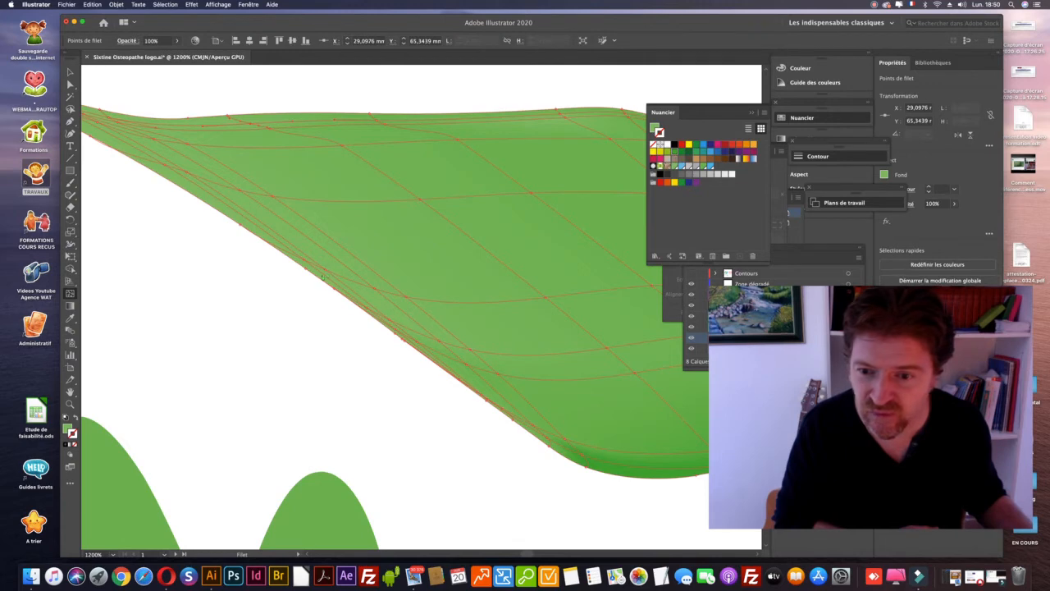
- Add another gradient mesh point just inside the leaf's lower edge, midway along its straight diagonal stretch
key(z)
click(439, 341)
click(440, 341)
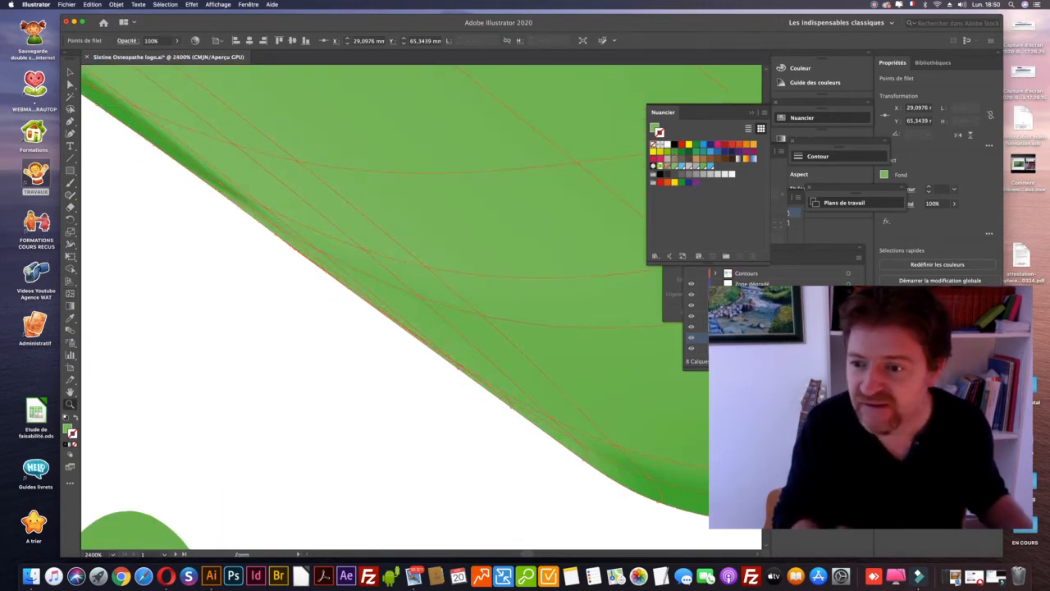
key(u)
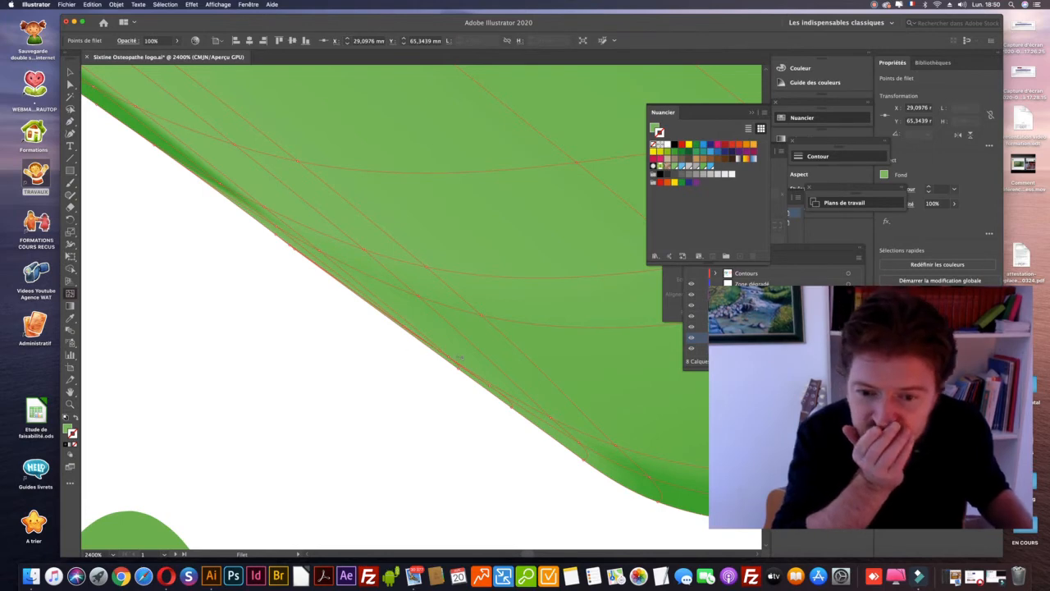
click(462, 357)
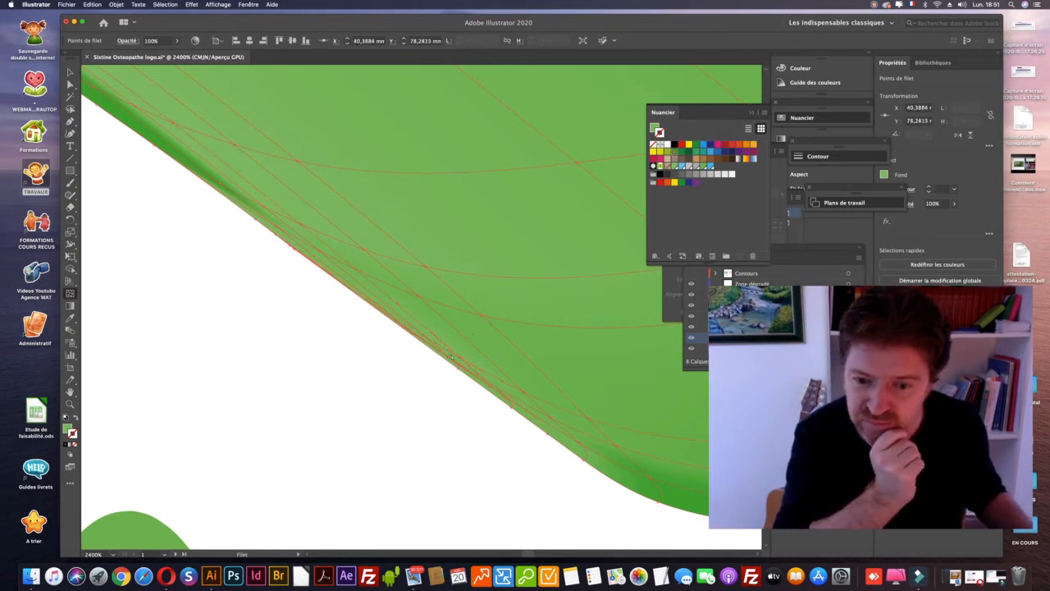
- Shade the mesh points along the diagonal lower edge with the green swatch C=75 M=0 J=100 N=0
key(z)
click(461, 295)
click(461, 295)
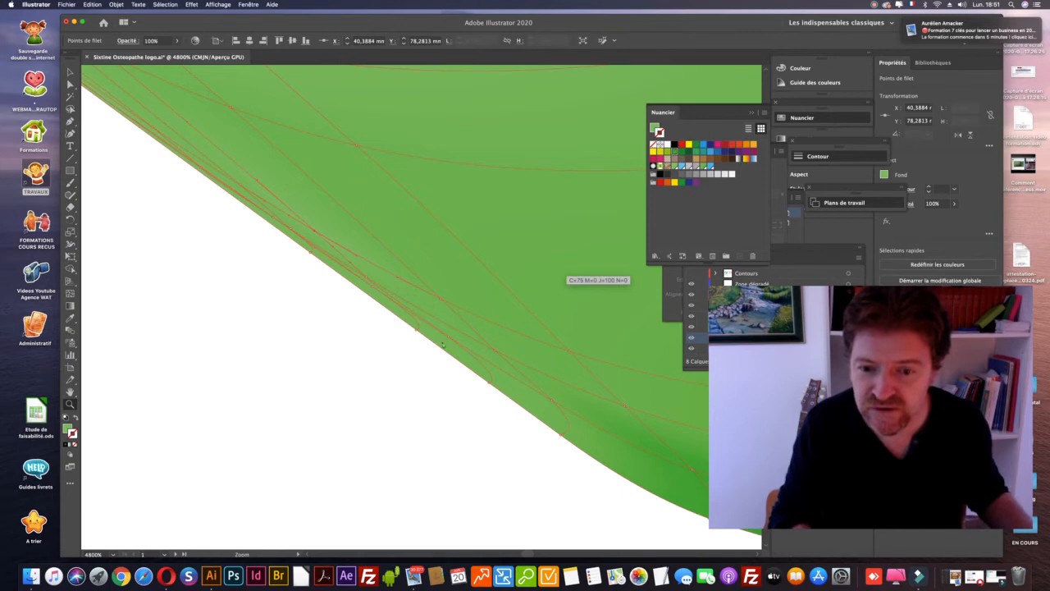
drag(443, 344, 443, 345)
drag(675, 152, 575, 423)
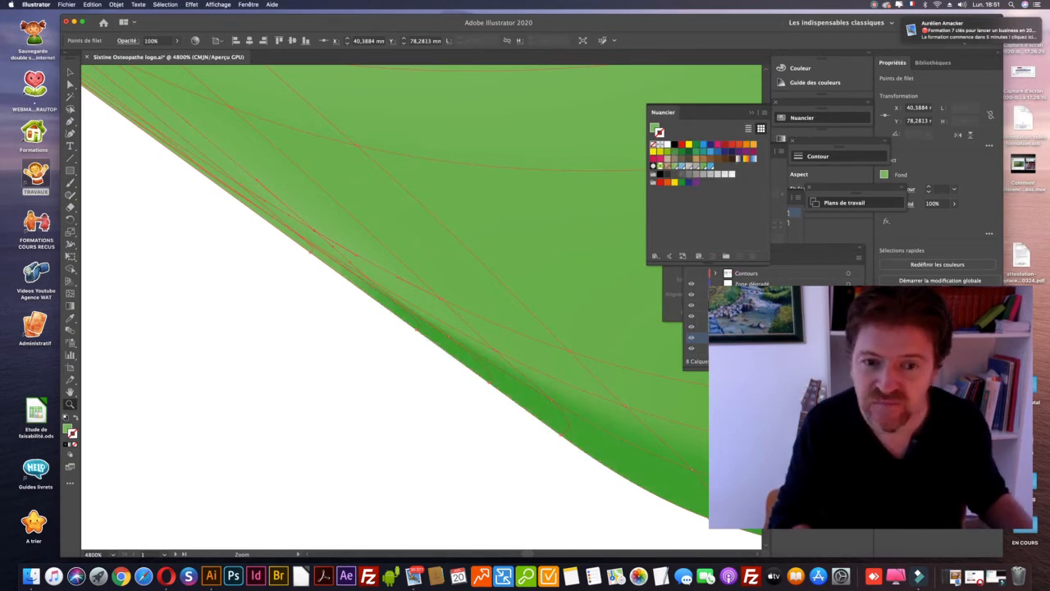
drag(675, 152, 293, 239)
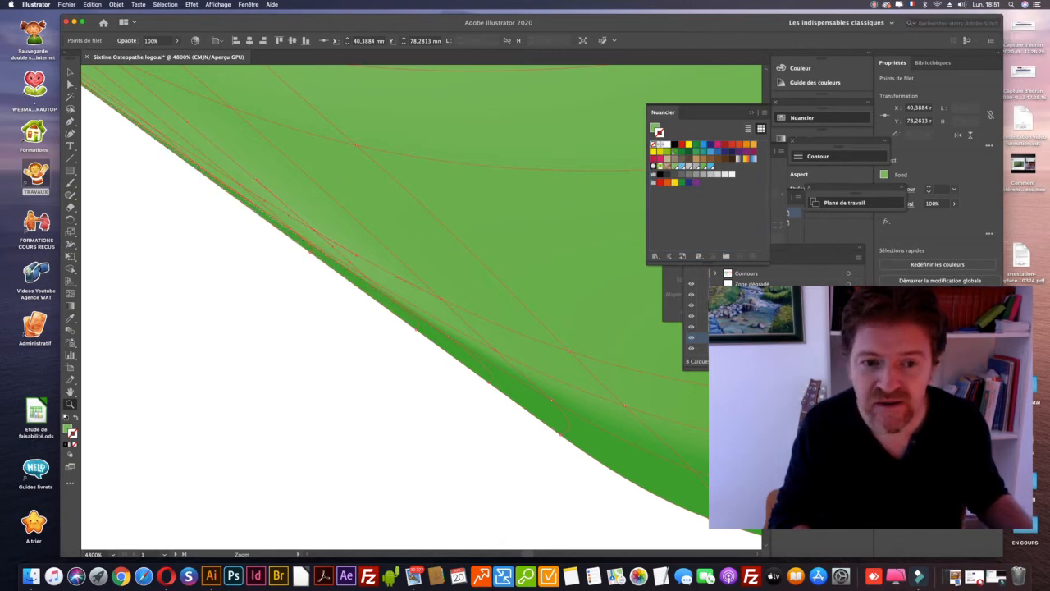
drag(310, 238, 444, 306)
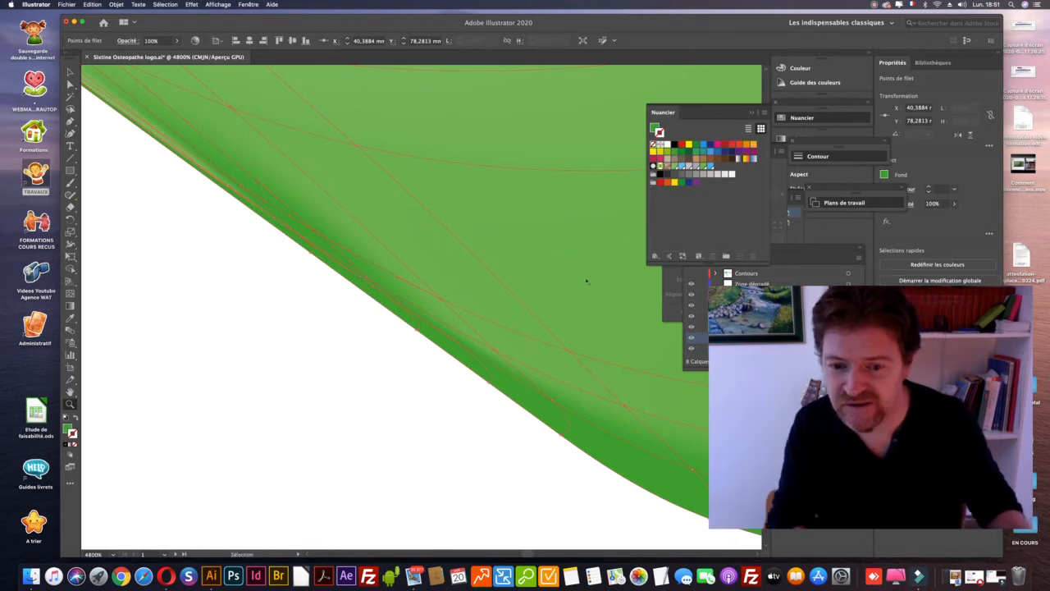
- Extend the C=75 M=0 J=100 N=0 shading over the lighter gap farther along the leaf's lower edge
key(super+minus)
key(super+minus)
click(253, 183)
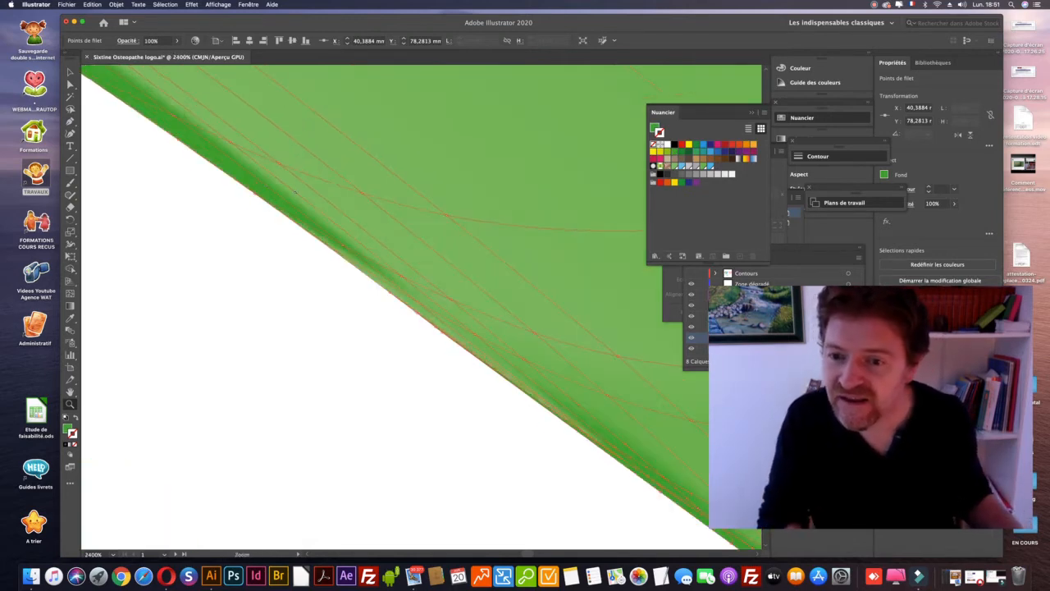
click(500, 351)
key(space)
drag(499, 352, 189, 86)
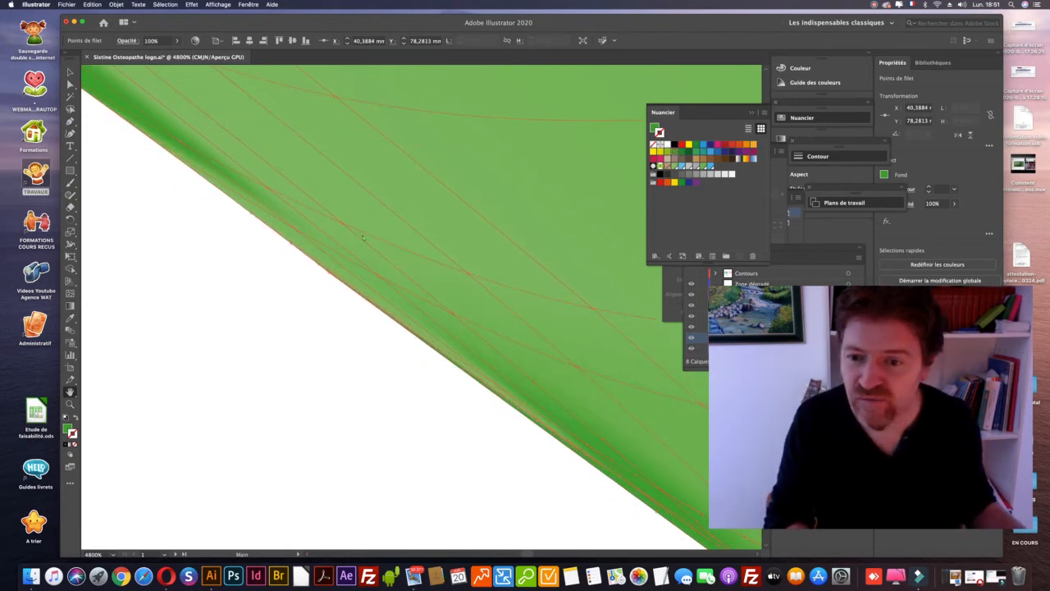
click(674, 152)
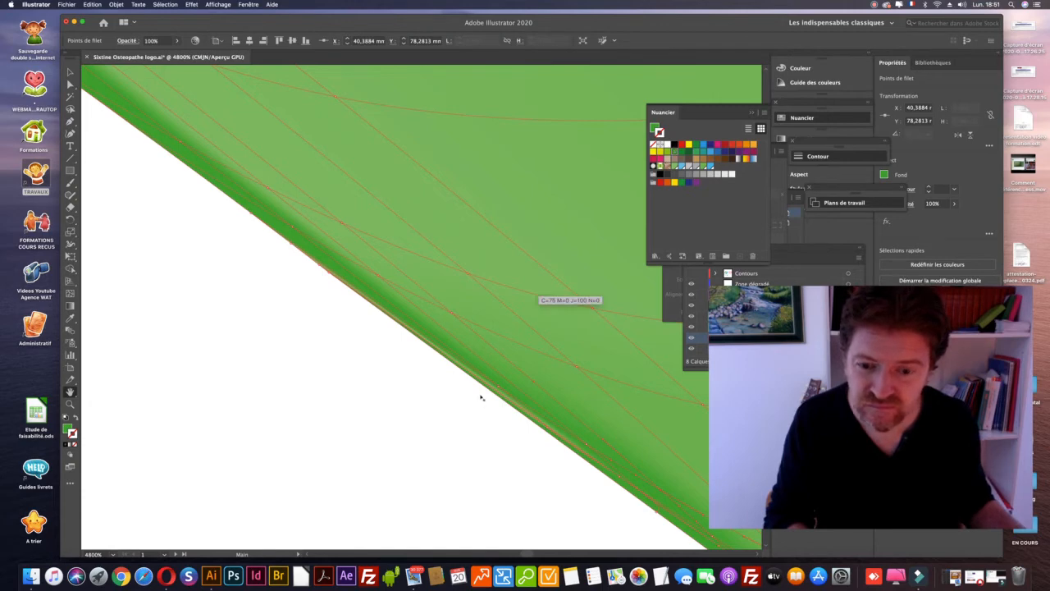
- Touch up the thin pale streak beside the leaf's lower outline with the C=75 M=0 J=100 N=0 swatch
key(z)
click(454, 374)
click(516, 314)
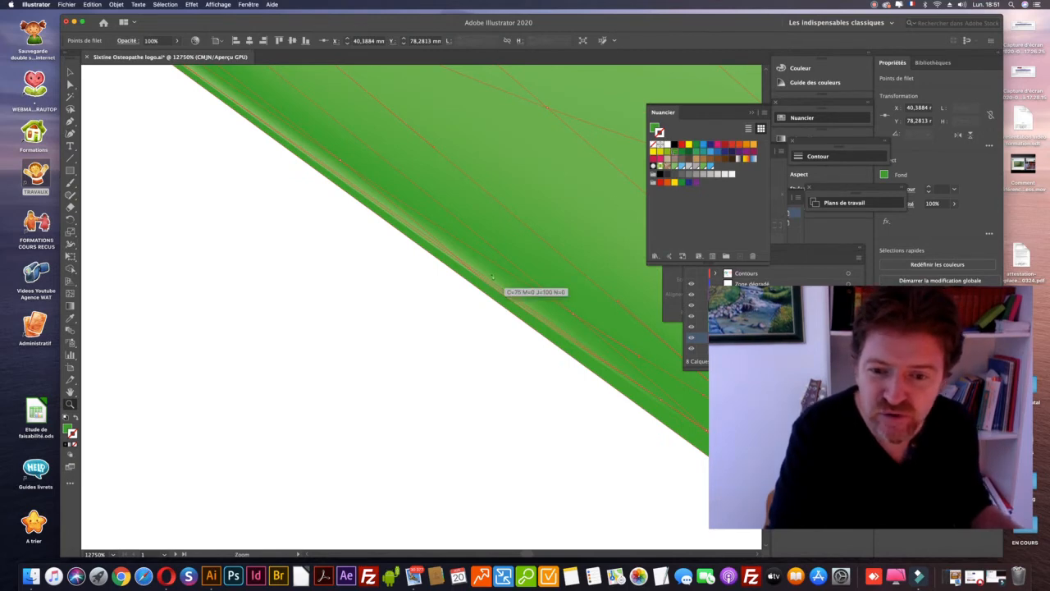
key(super+minus)
key(super+minus)
key(super+minus)
key(super+minus)
key(super+minus)
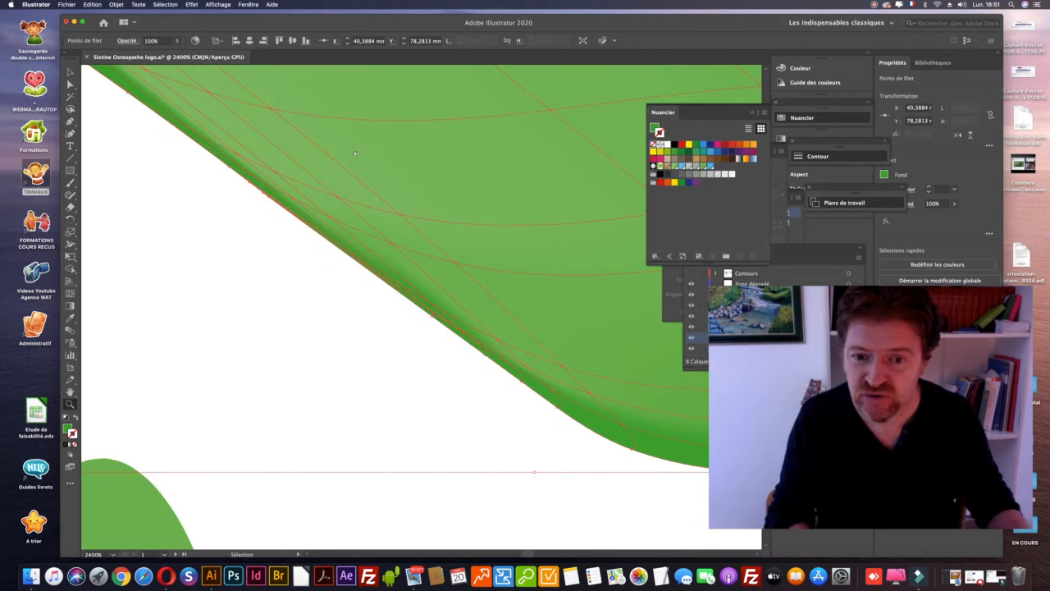
- Add a gradient mesh point on the lower edge near the narrow neck and extend the dark green shading towards the tip
drag(354, 152, 698, 468)
drag(246, 230, 422, 299)
drag(164, 209, 357, 283)
click(69, 293)
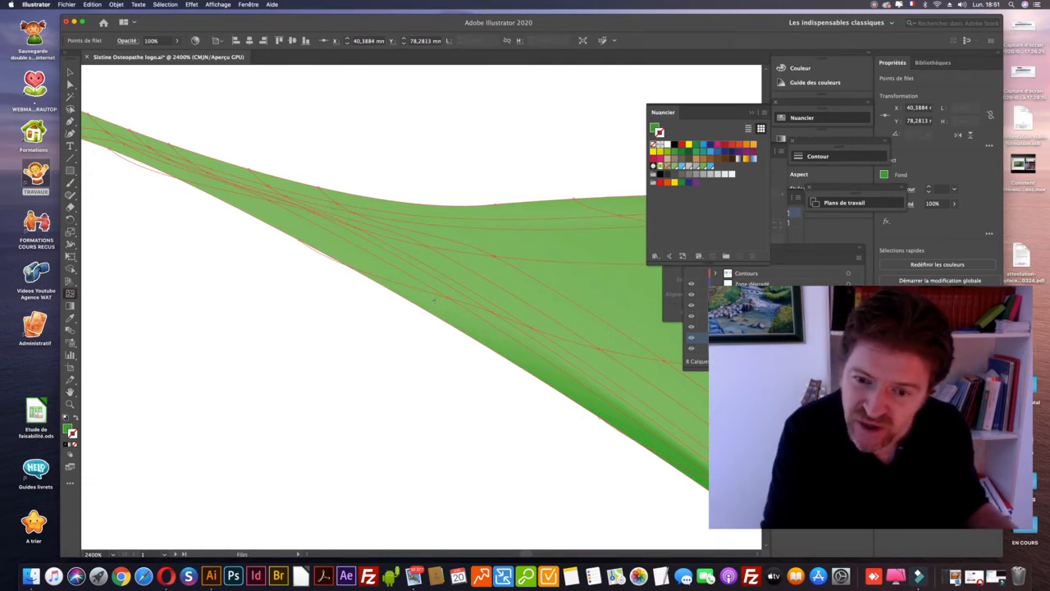
click(434, 301)
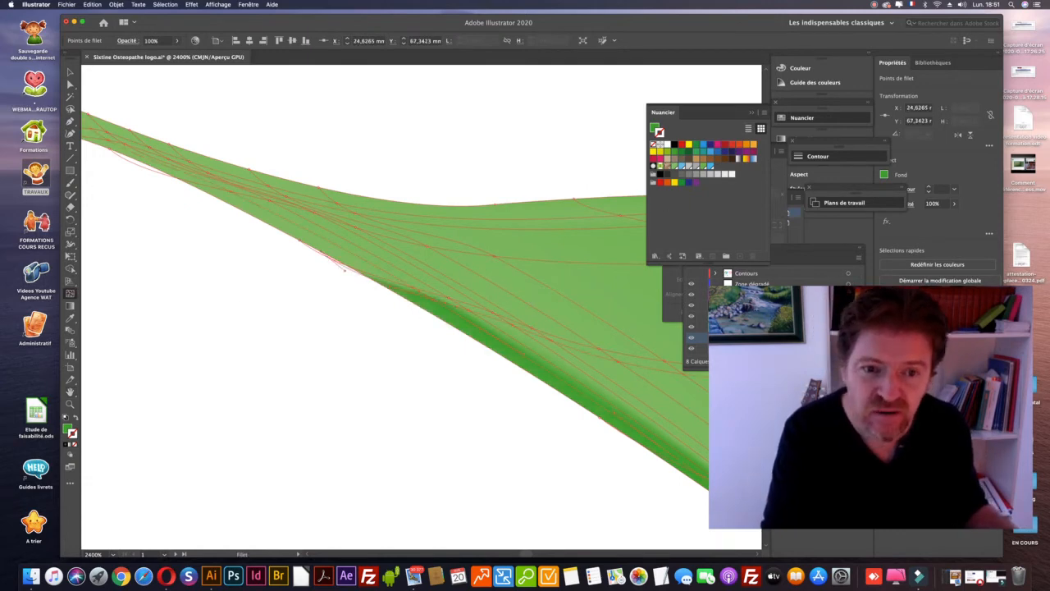
drag(352, 261, 299, 241)
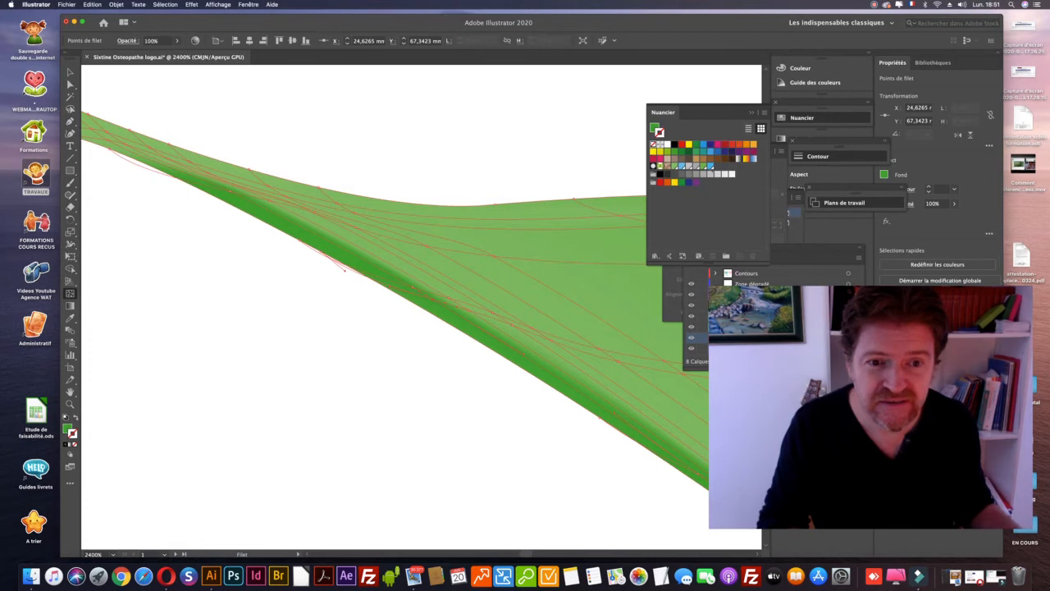
key(super+z)
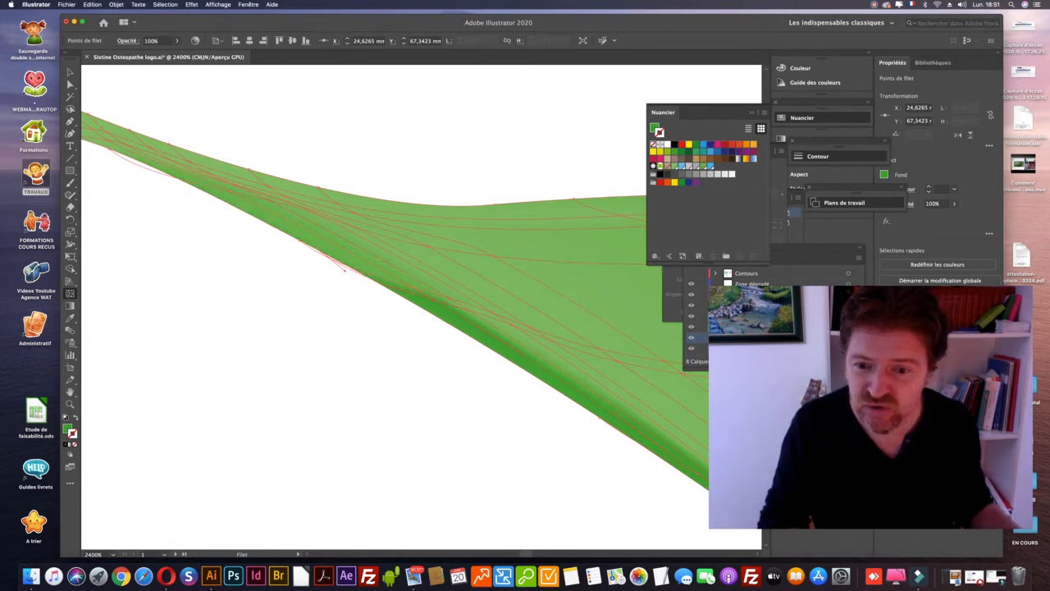
key(super+shift+z)
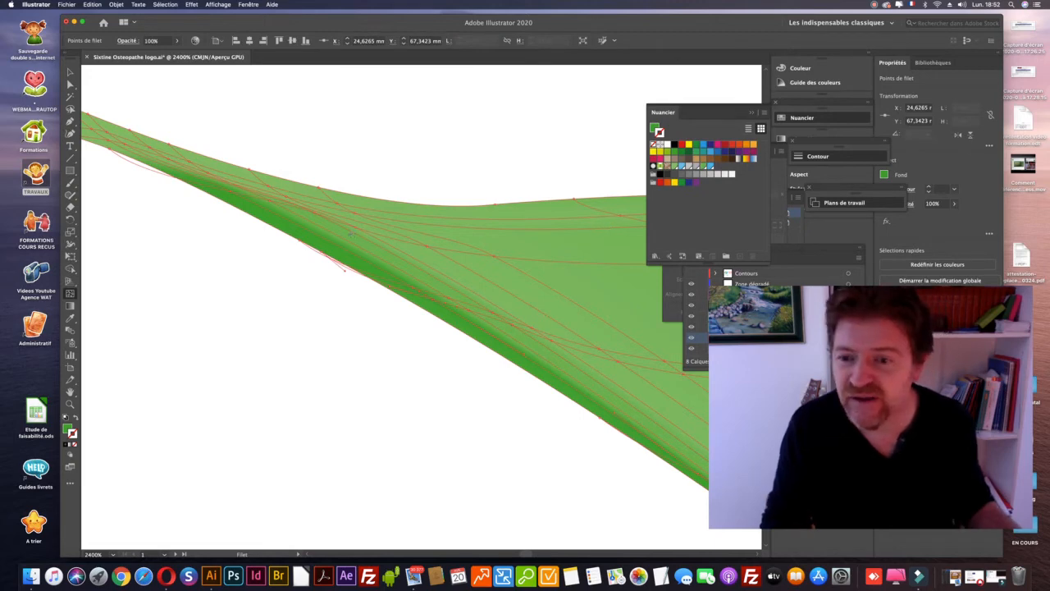
- Add gradient mesh points inside the leaf's rounded narrow tip and just inside the lower edge beside it
key(space)
drag(136, 104, 236, 197)
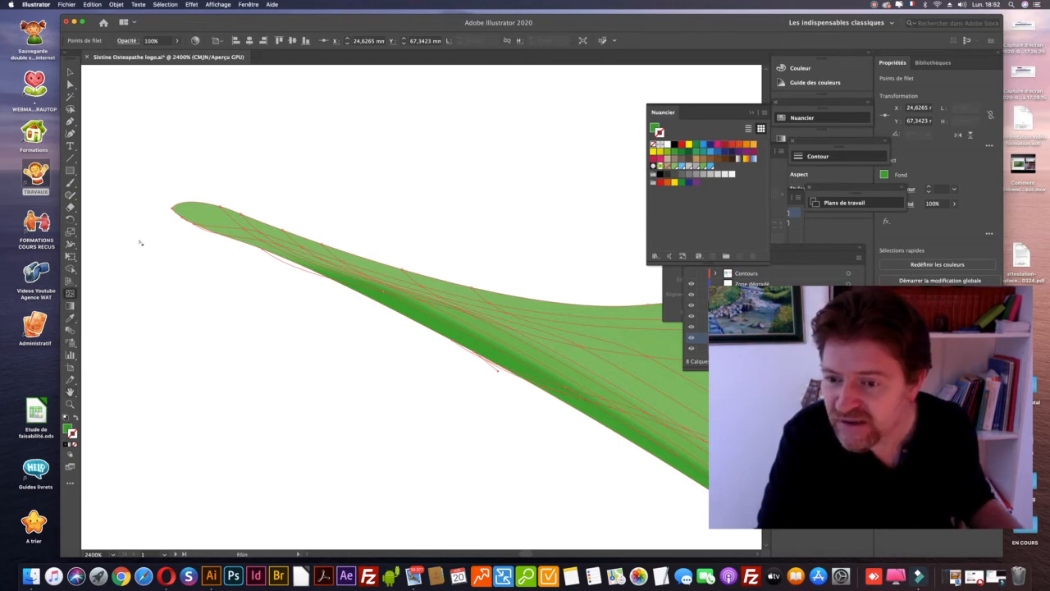
click(185, 211)
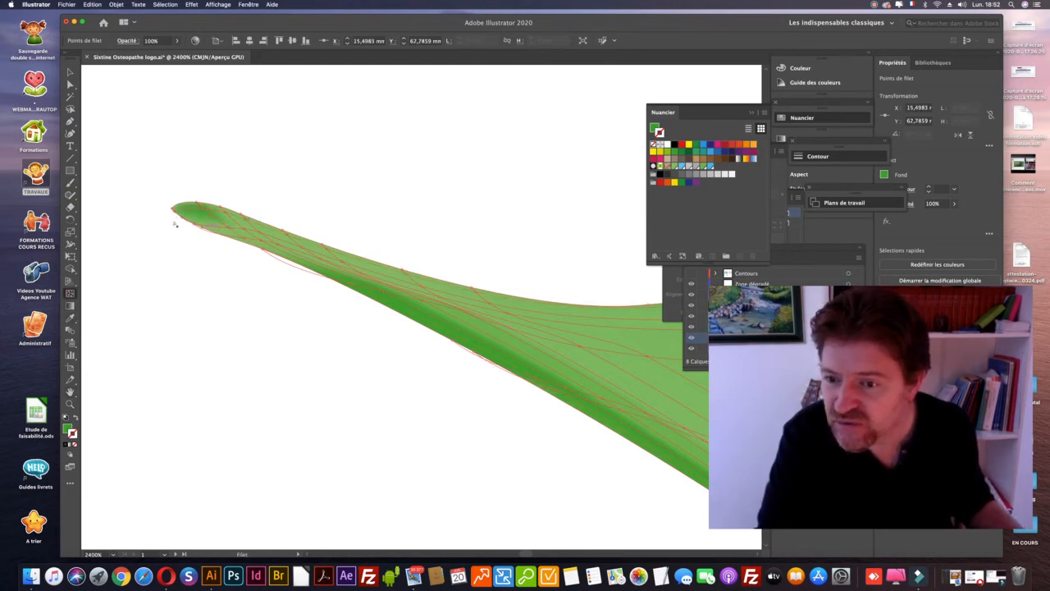
click(302, 248)
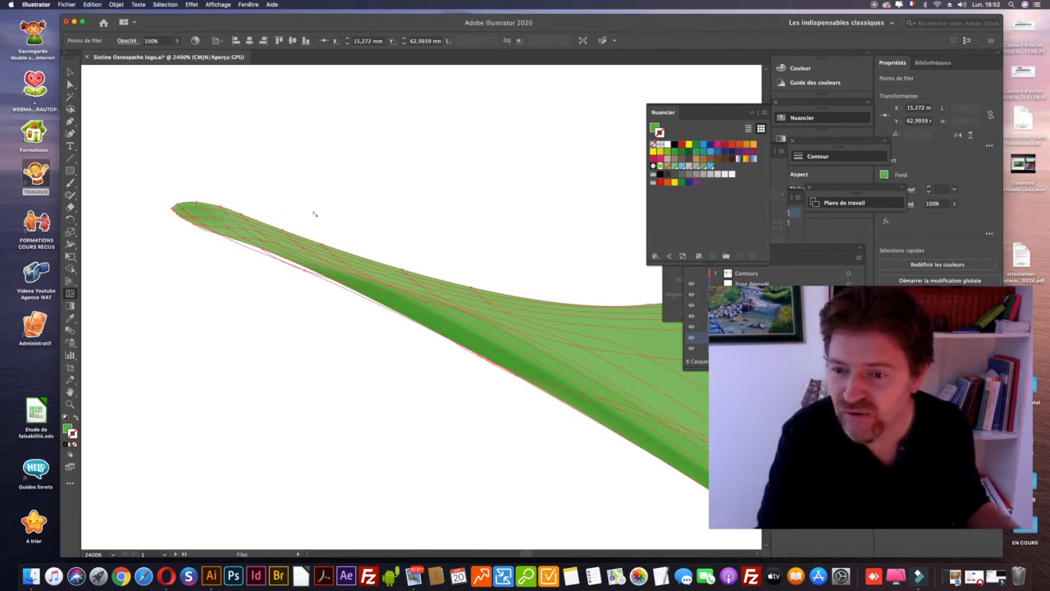
key(z)
click(279, 243)
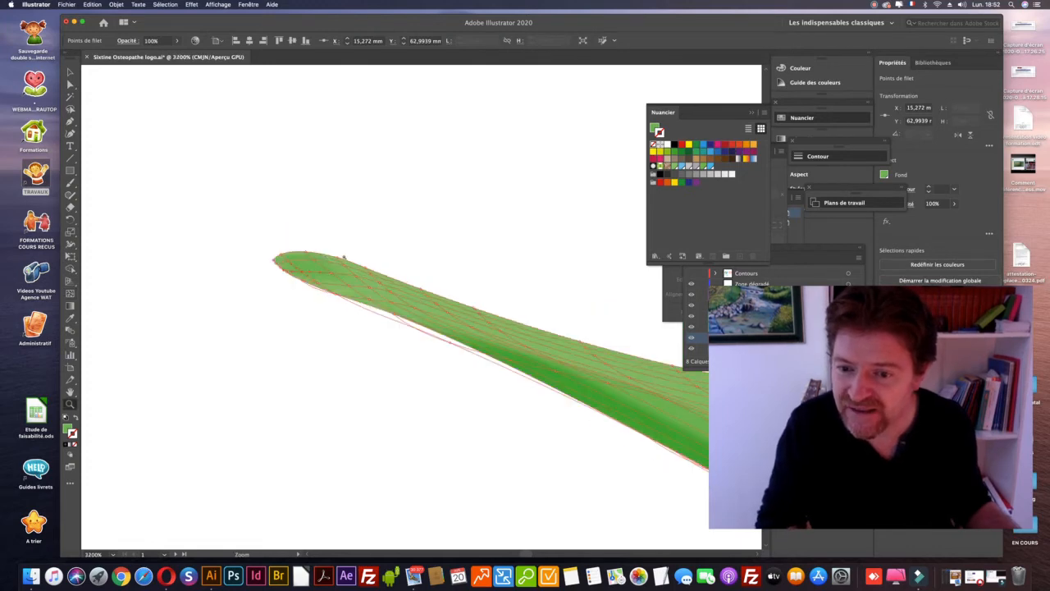
click(344, 257)
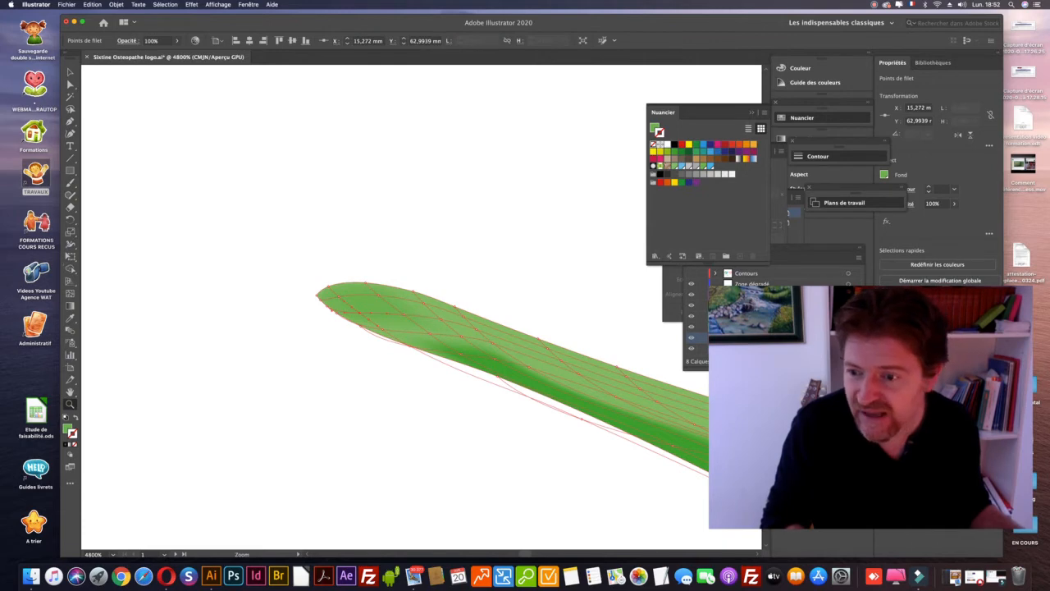
click(425, 343)
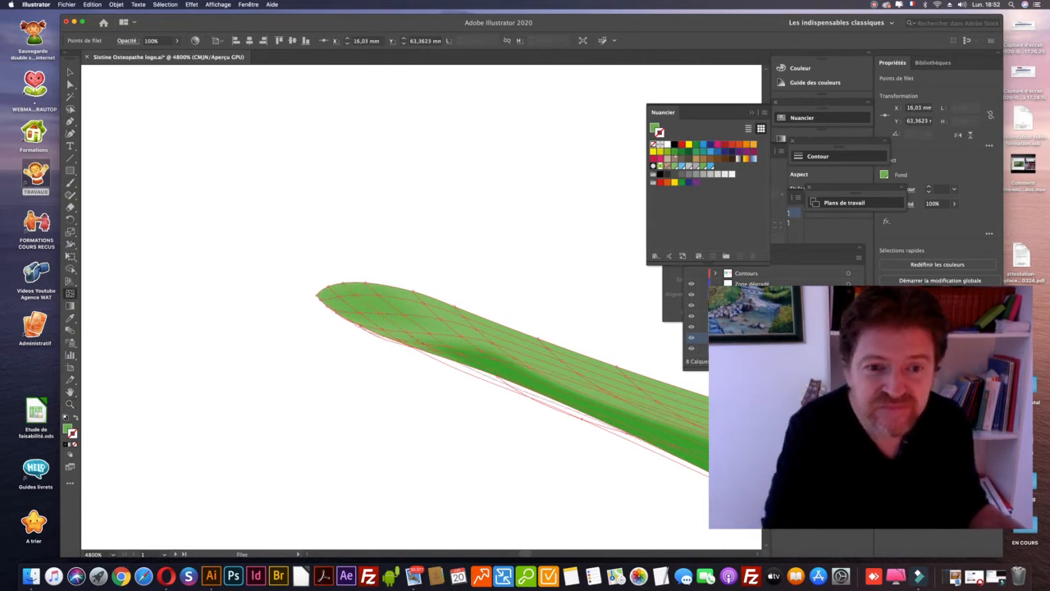
- Shade the rounded tip and the adjoining upper edge with the swatches C=85 M=10 J=100 N=10 and C=75 M=0 J=100 N=0
click(413, 327)
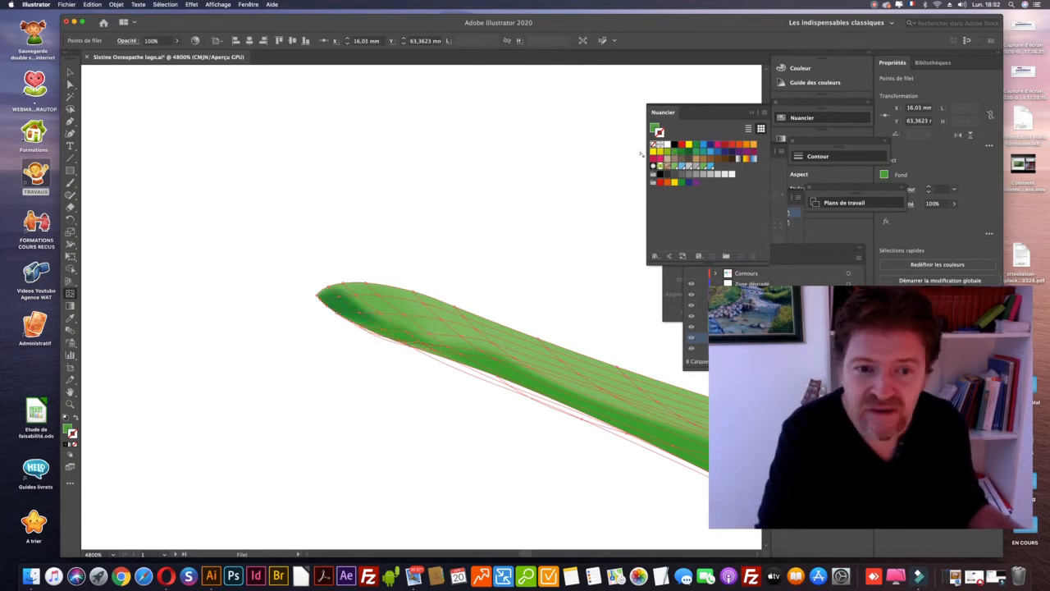
click(673, 151)
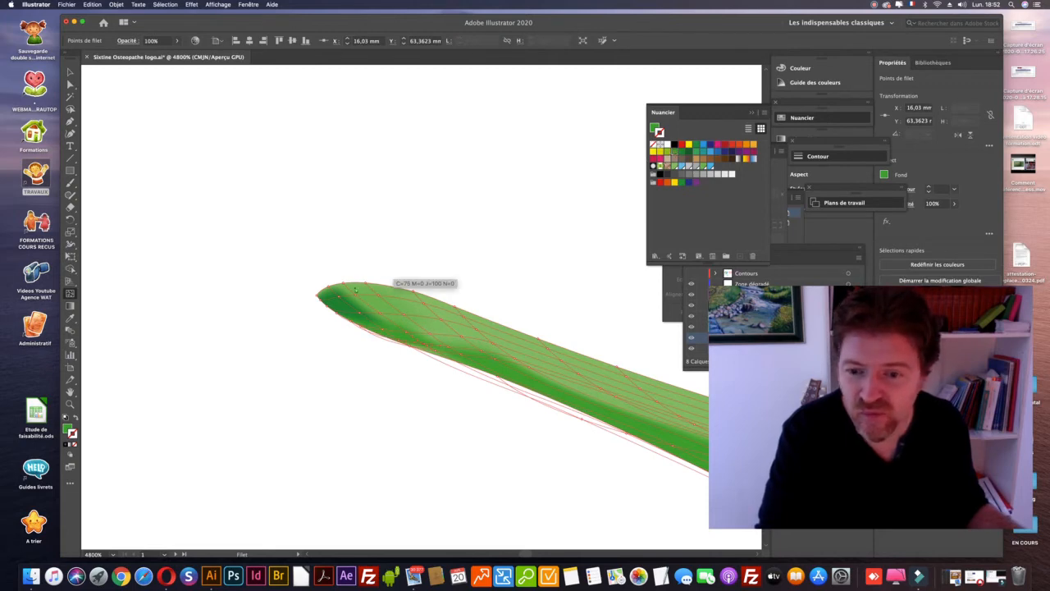
click(526, 336)
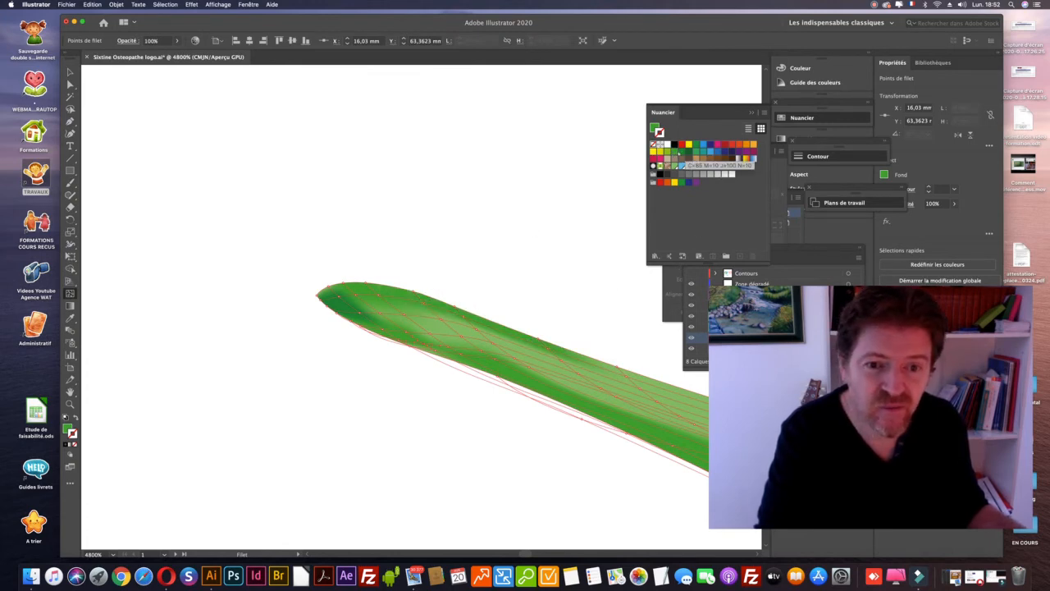
click(681, 165)
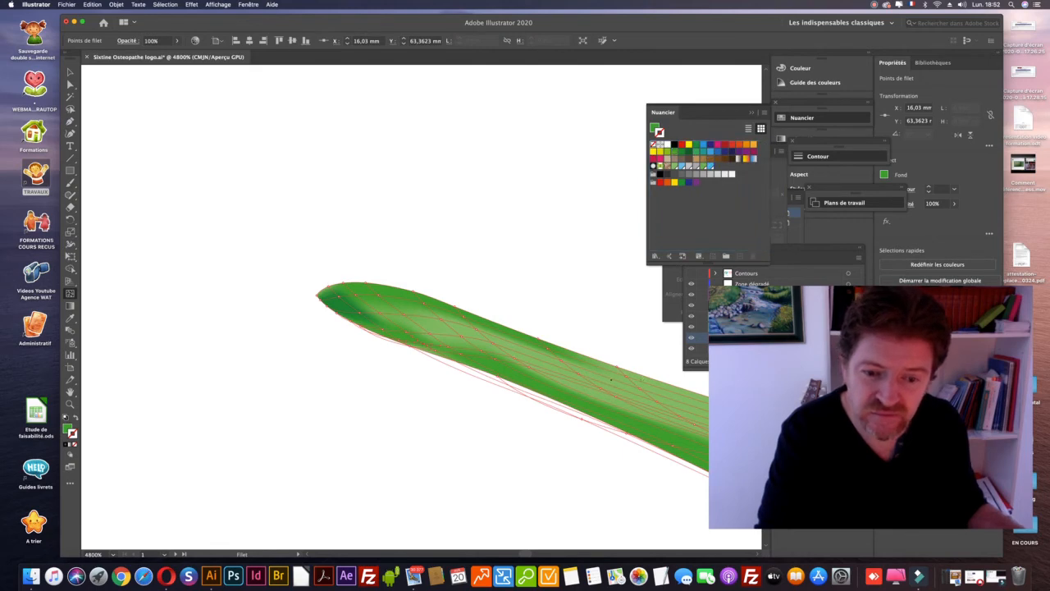
- Colour the leaf's upper edge beside the narrow neck with the C=75 M=0 J=100 N=0 swatch
key(space)
drag(636, 339, 233, 356)
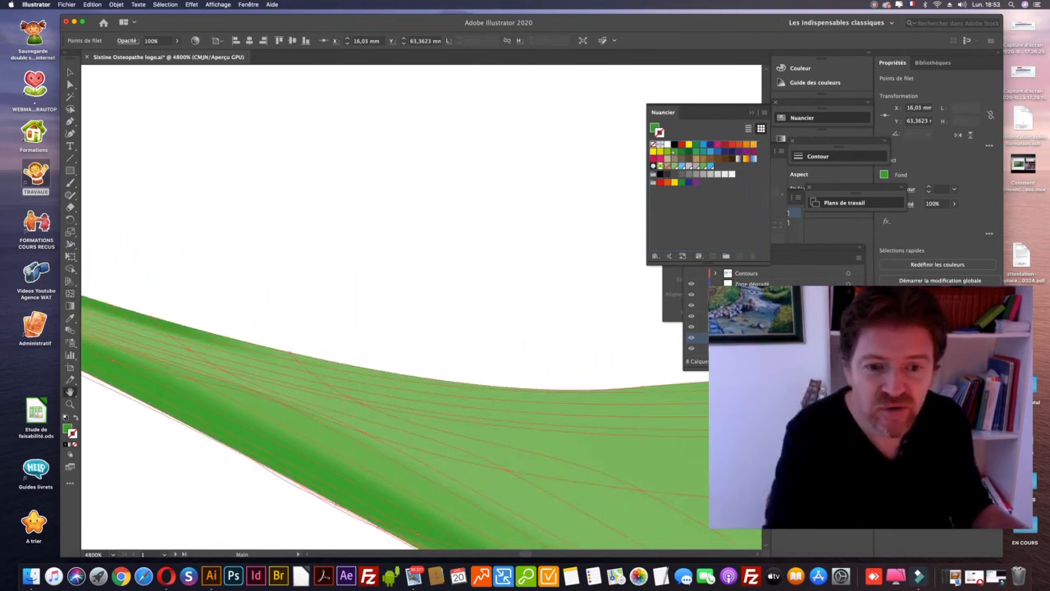
click(672, 153)
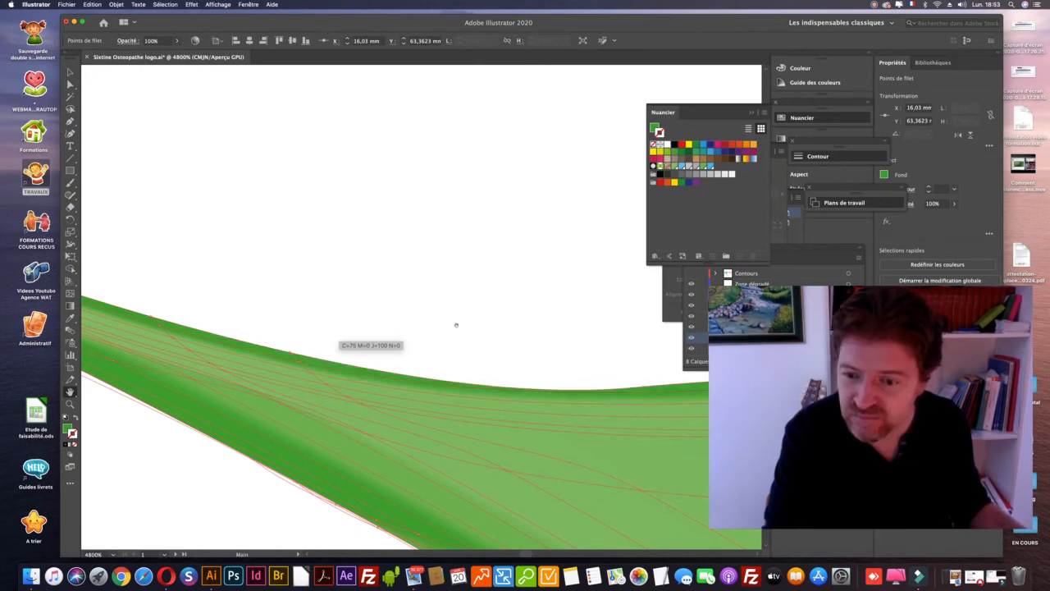
- Extend the C=75 M=0 J=100 N=0 shading along the nearly straight middle stretch of the leaf's upper edge
key(super+minus)
key(j)
key(h)
drag(661, 321, 466, 316)
drag(472, 366, 334, 409)
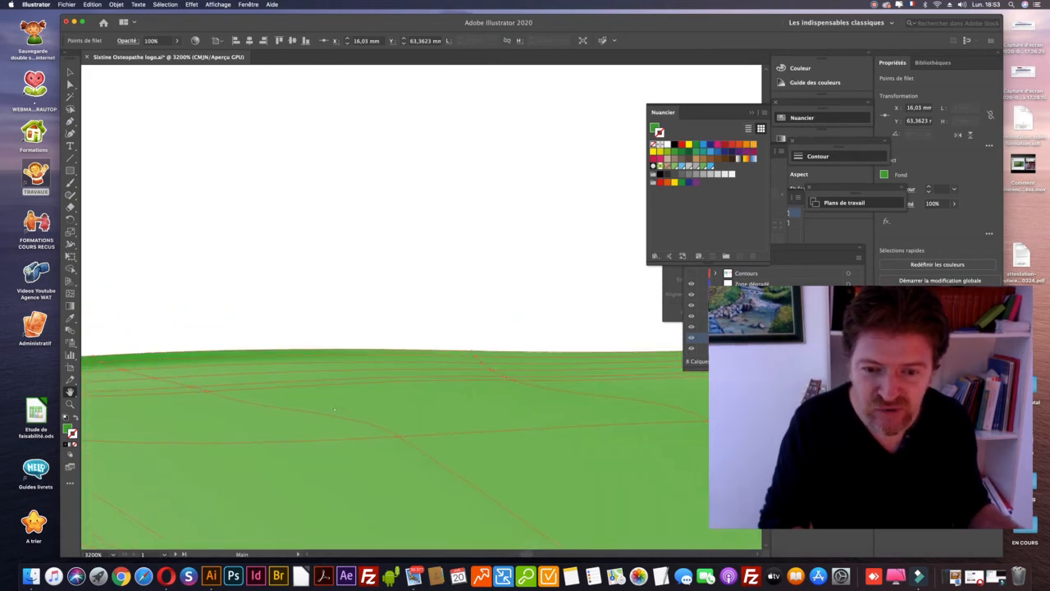
key(z)
click(361, 334)
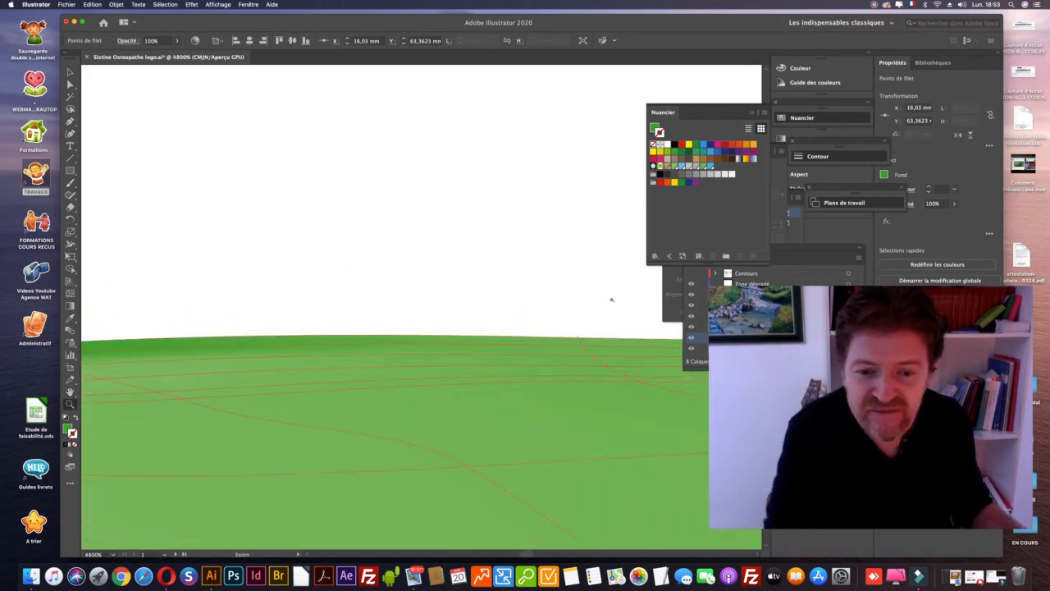
key(h)
drag(468, 296, 468, 319)
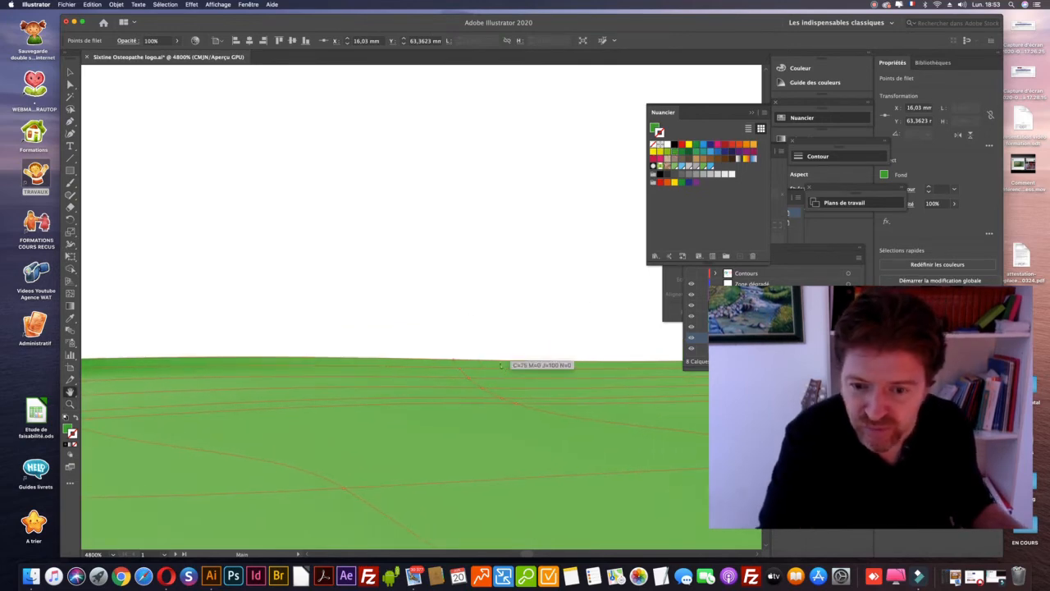
drag(501, 365, 501, 365)
- Shade the upper edge over the leaf's rounded crest and the start of its descent with the C=75 M=0 J=100 N=0 swatch
drag(574, 305, 235, 315)
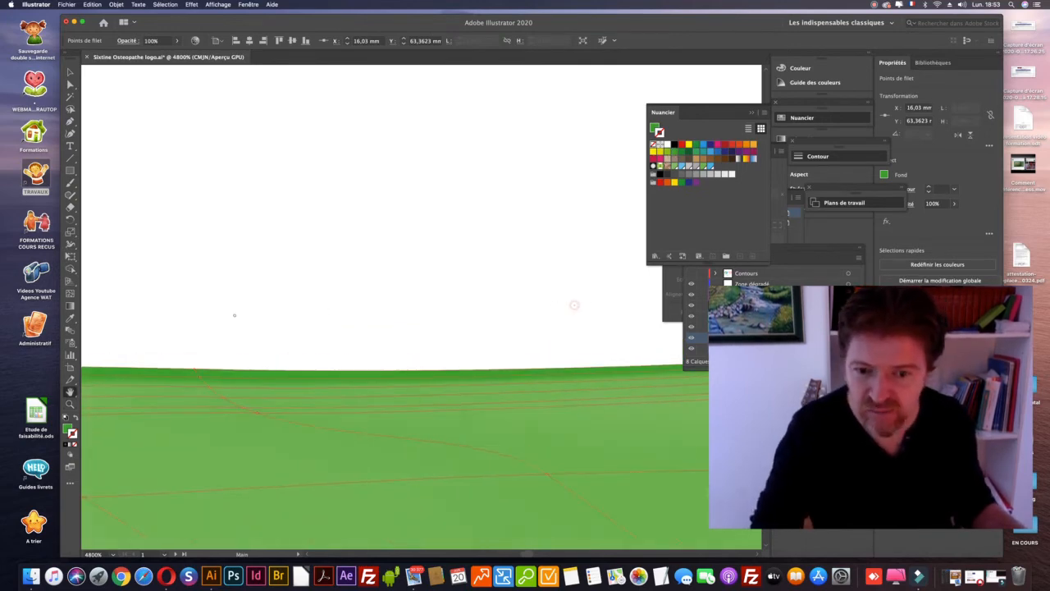
drag(673, 366, 227, 371)
drag(671, 154, 575, 367)
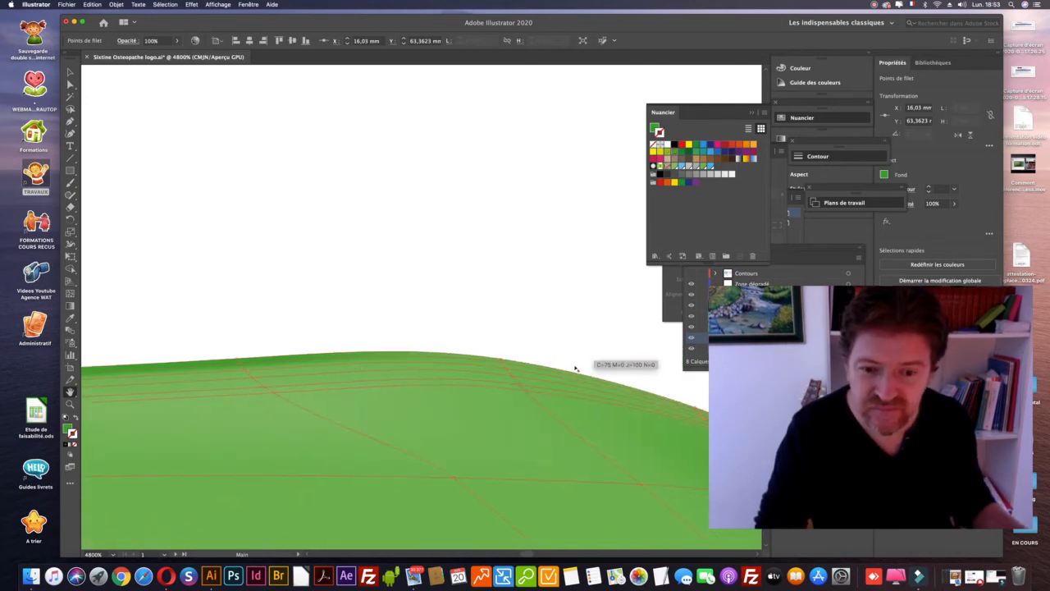
key(z)
click(525, 359)
click(509, 337)
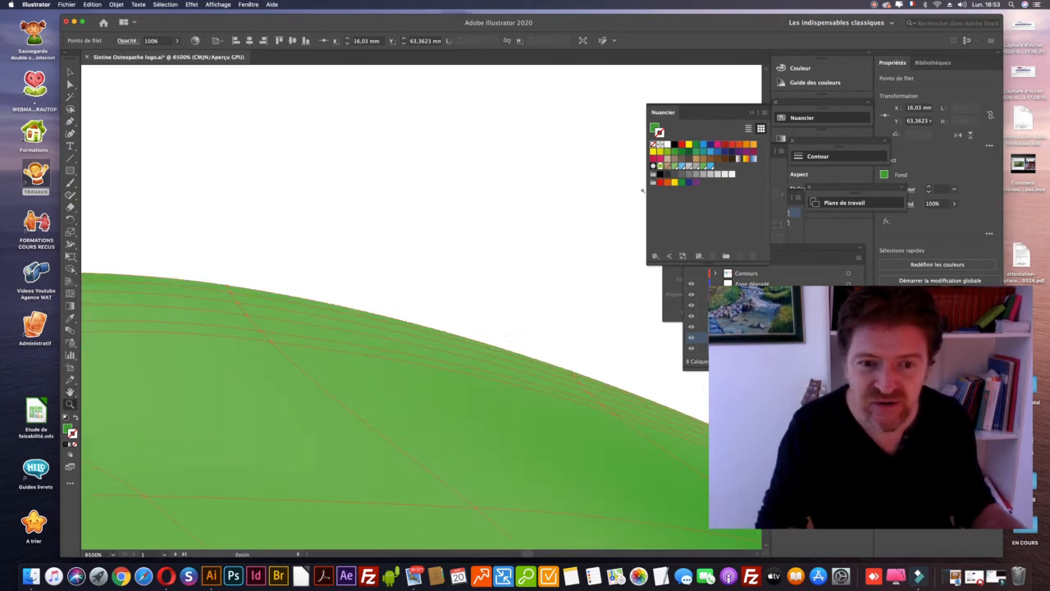
drag(668, 151, 313, 304)
- Darken the steep descending part of the upper edge with the C=75 M=0 J=100 N=0 swatch
key(h)
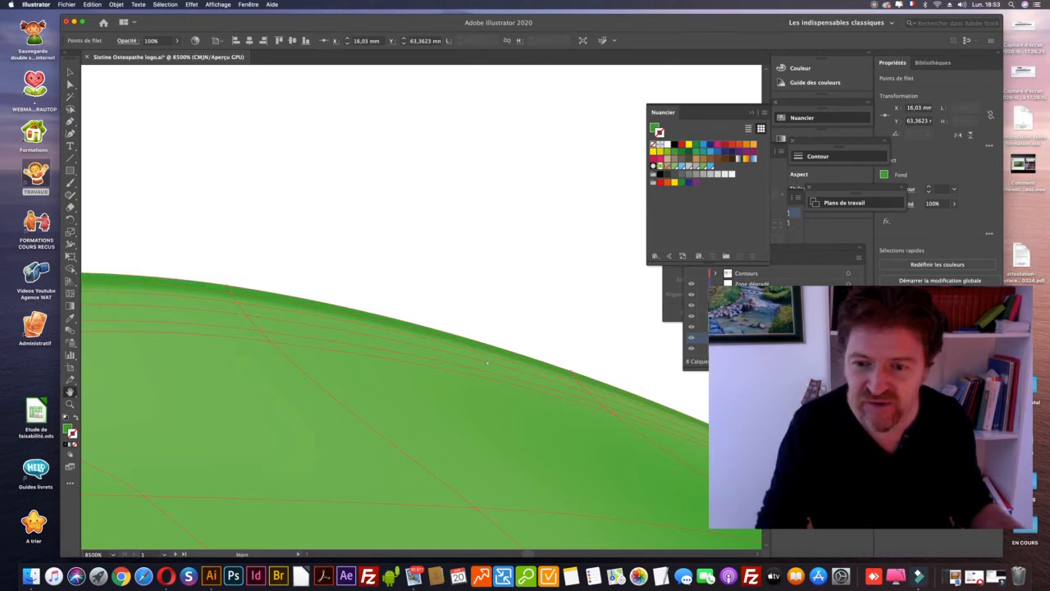
scroll(487, 362, down, 3)
scroll(487, 361, right, 5)
key(z)
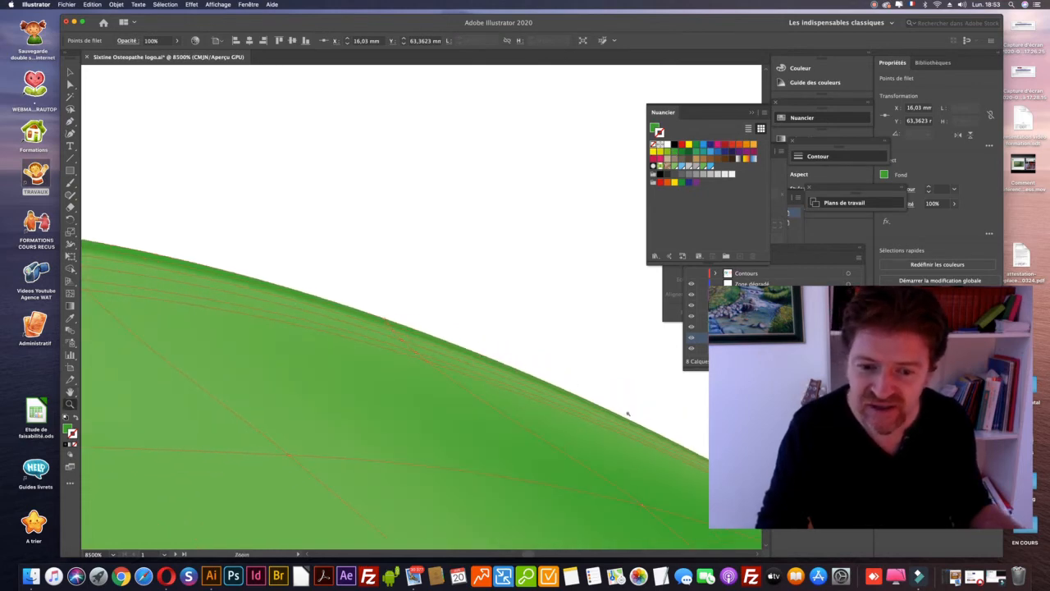
click(627, 414)
drag(673, 153, 404, 310)
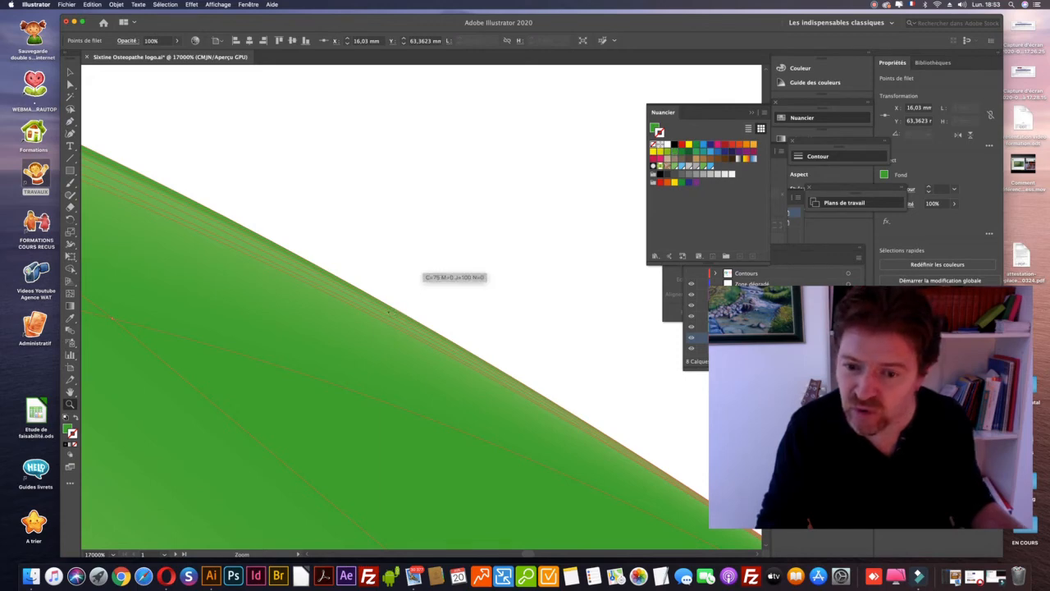
click(426, 282)
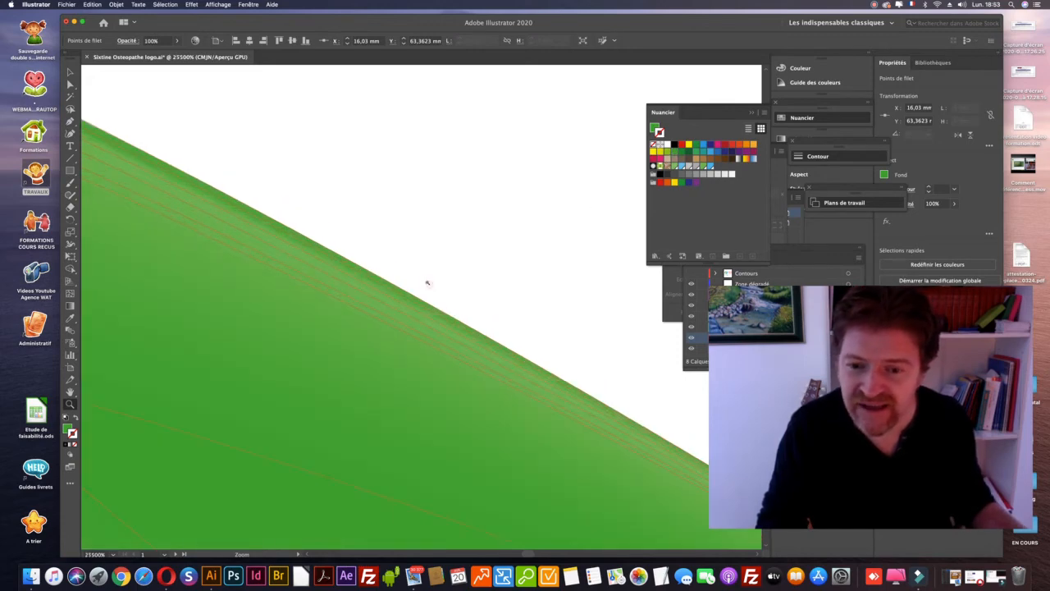
drag(672, 153, 412, 271)
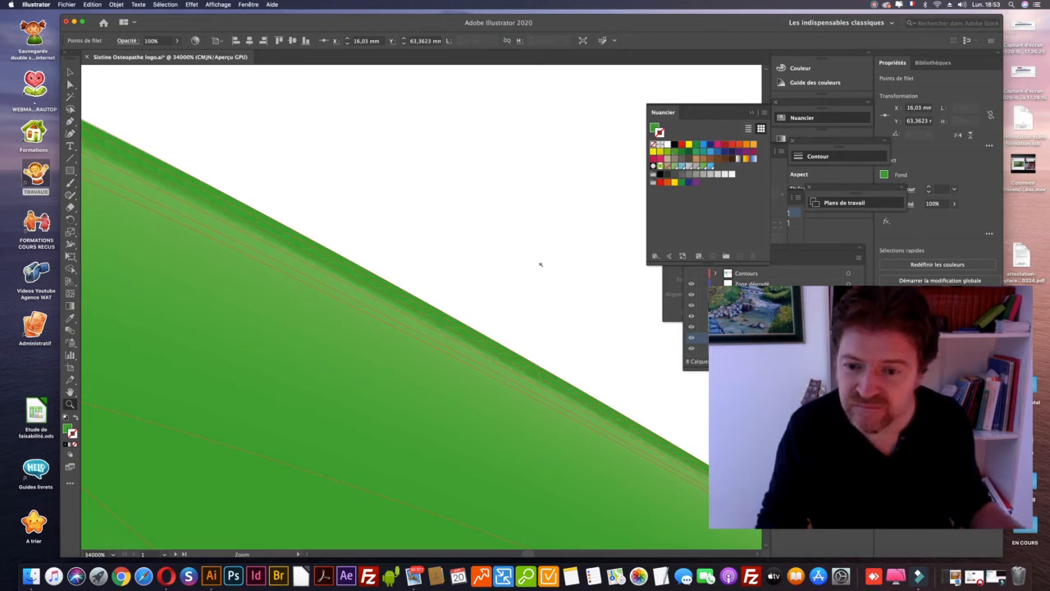
- Examine the edge shading along the whole leaf, from the narrow tip to the split end
key(space)
drag(595, 350, 303, 180)
drag(624, 500, 376, 351)
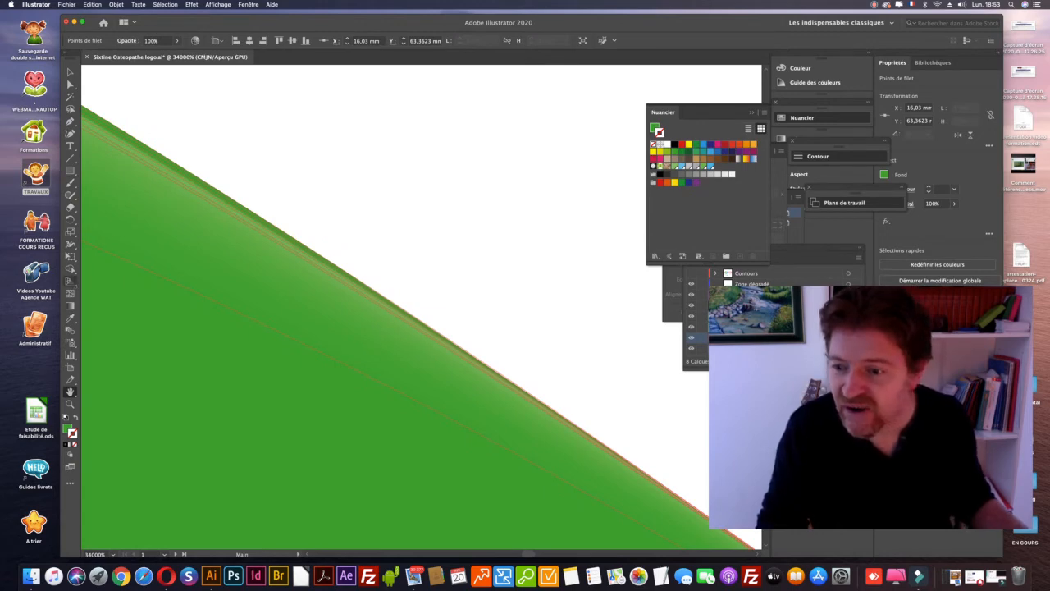
key(super+minus)
key(super+minus)
key(super+minus)
key(super+minus)
key(super+minus)
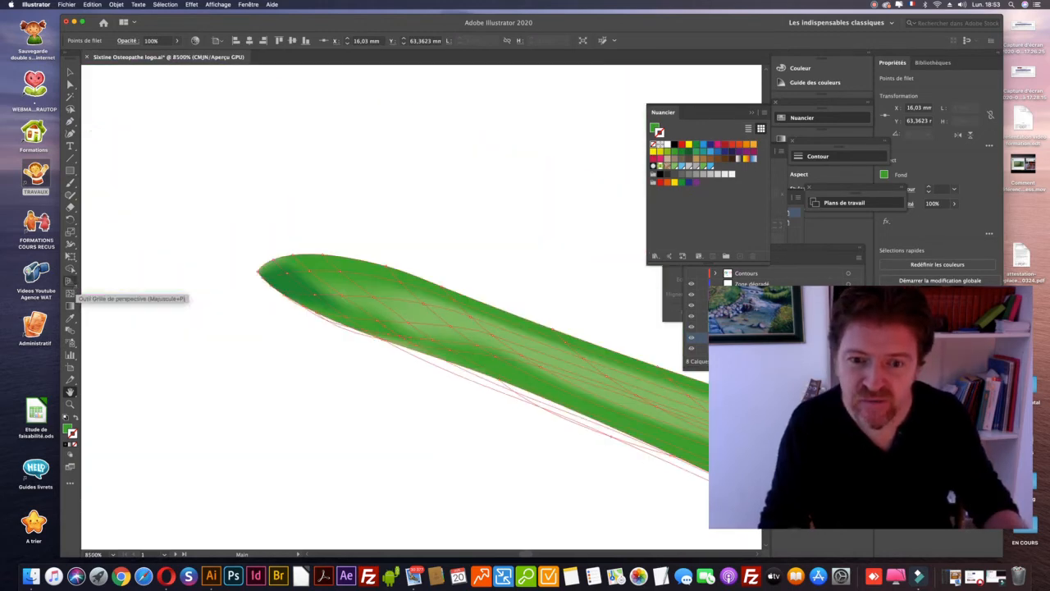
scroll(285, 303, up, 6)
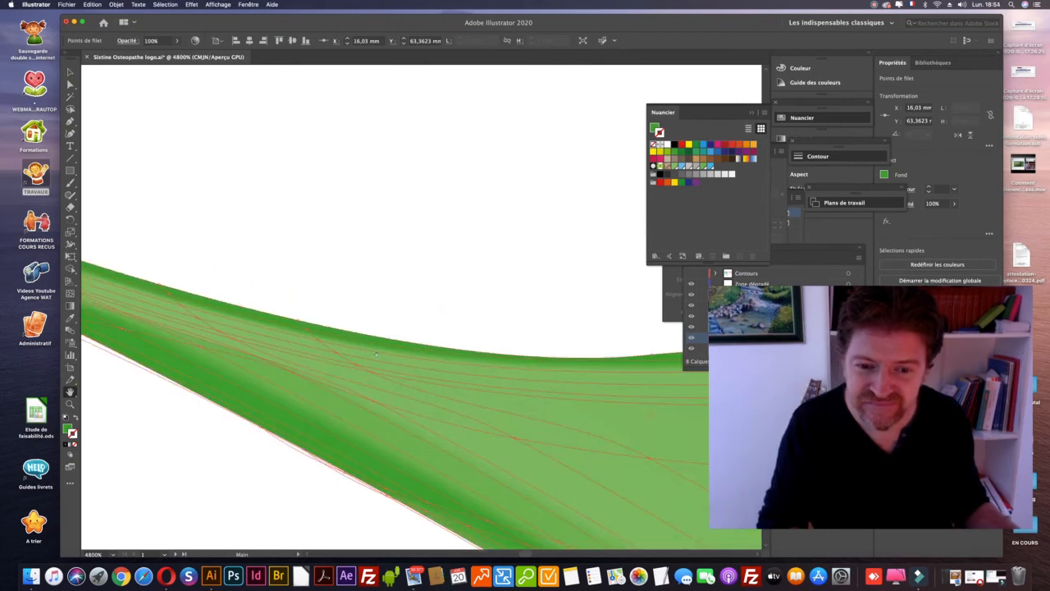
scroll(297, 337, up, 5)
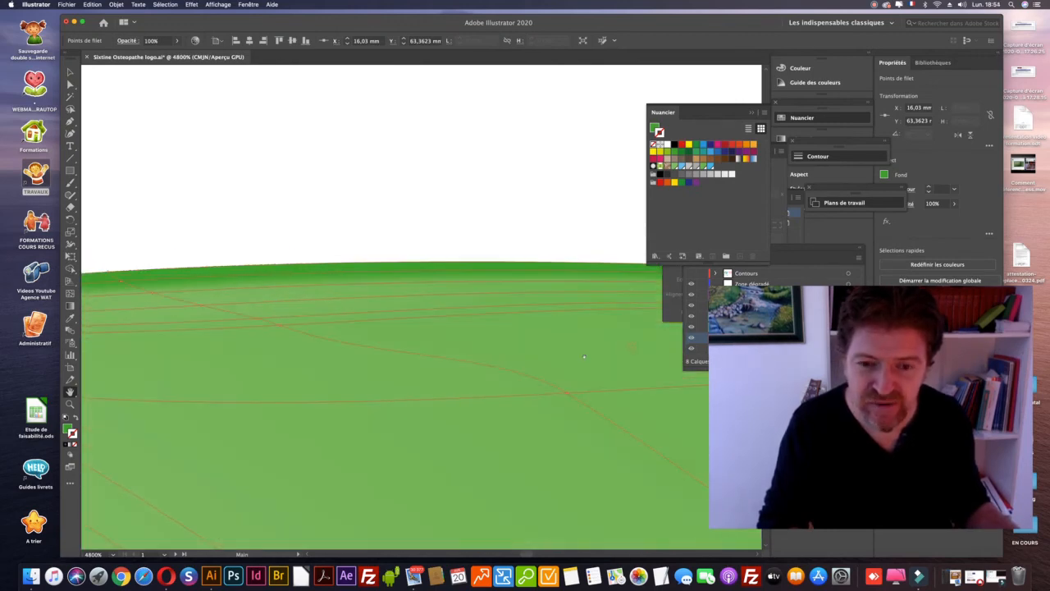
scroll(311, 354, down, 3)
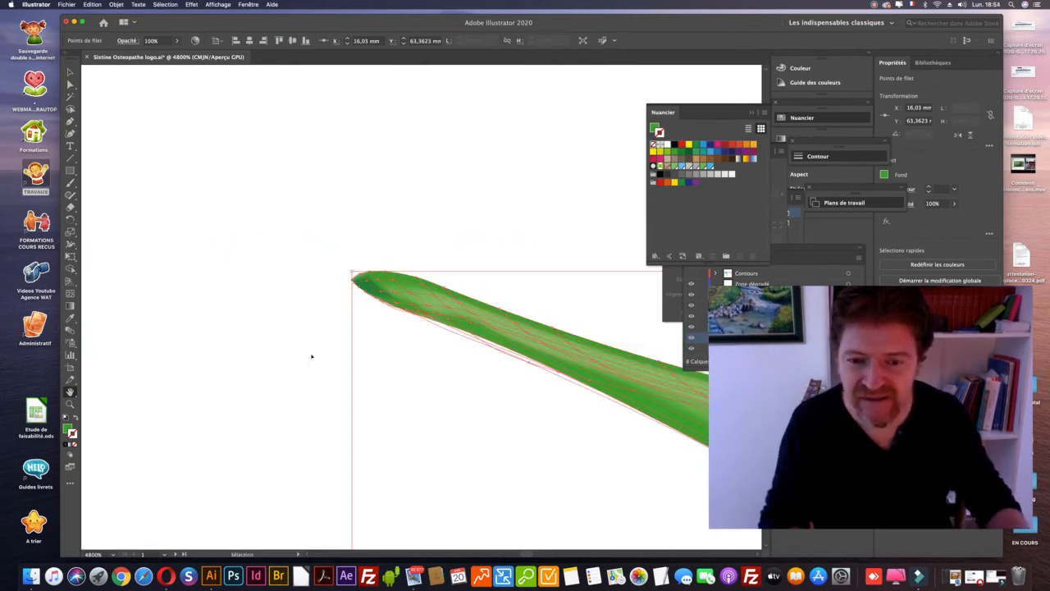
scroll(246, 353, up, 4)
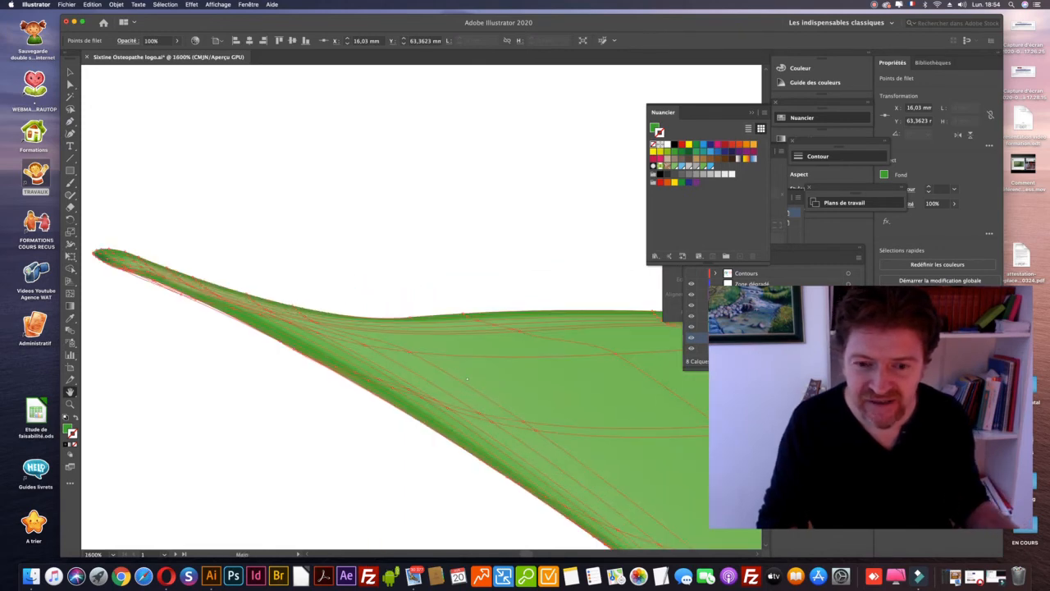
scroll(219, 348, down, 3)
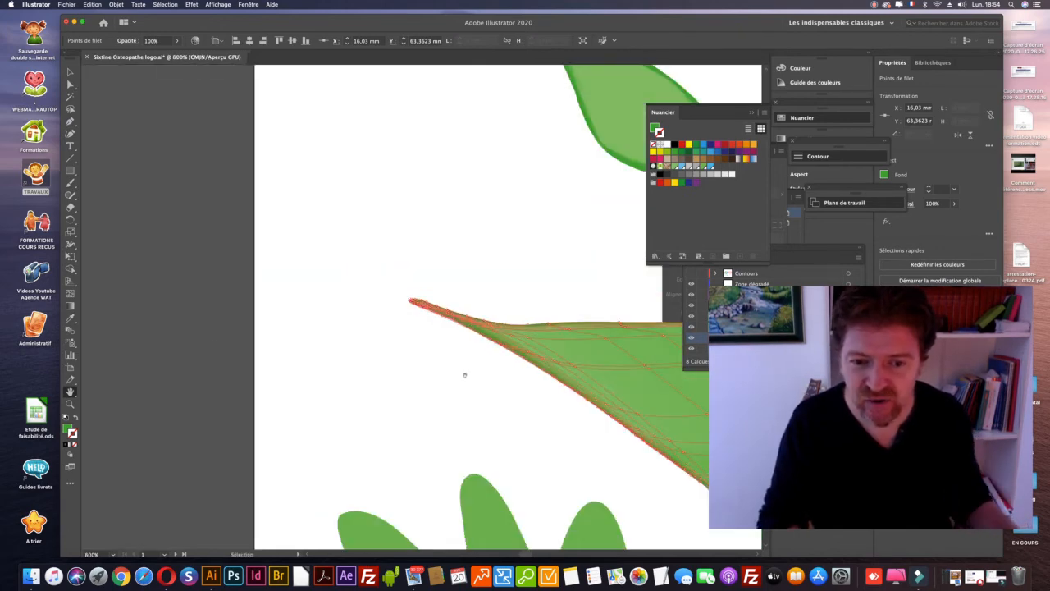
scroll(608, 412, down, 2)
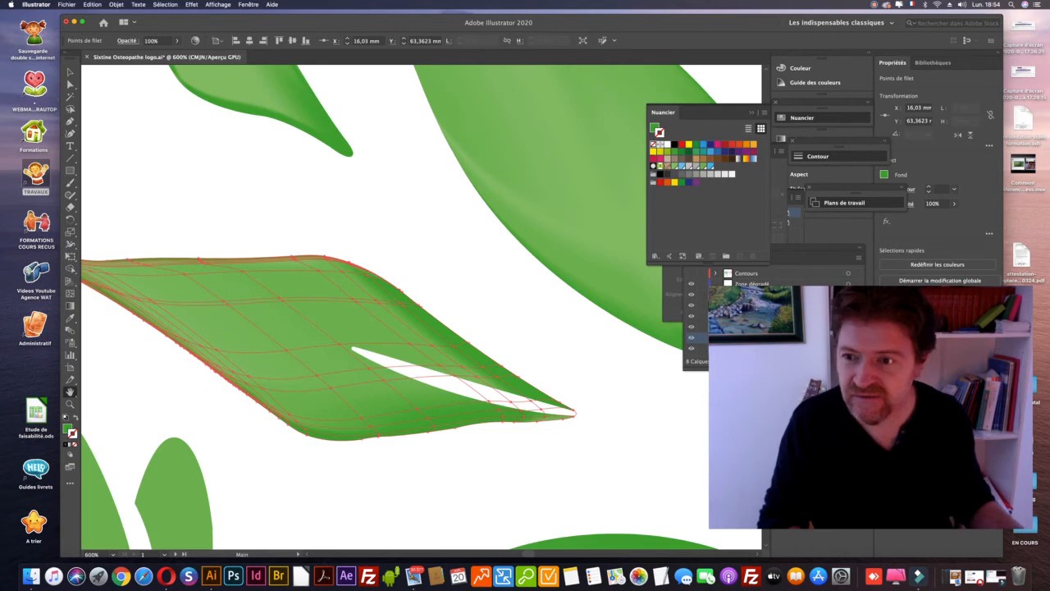
- Deselect the leaf and compare its shading with the other leaves of the logo
click(189, 165)
click(231, 287)
click(219, 224)
key(space)
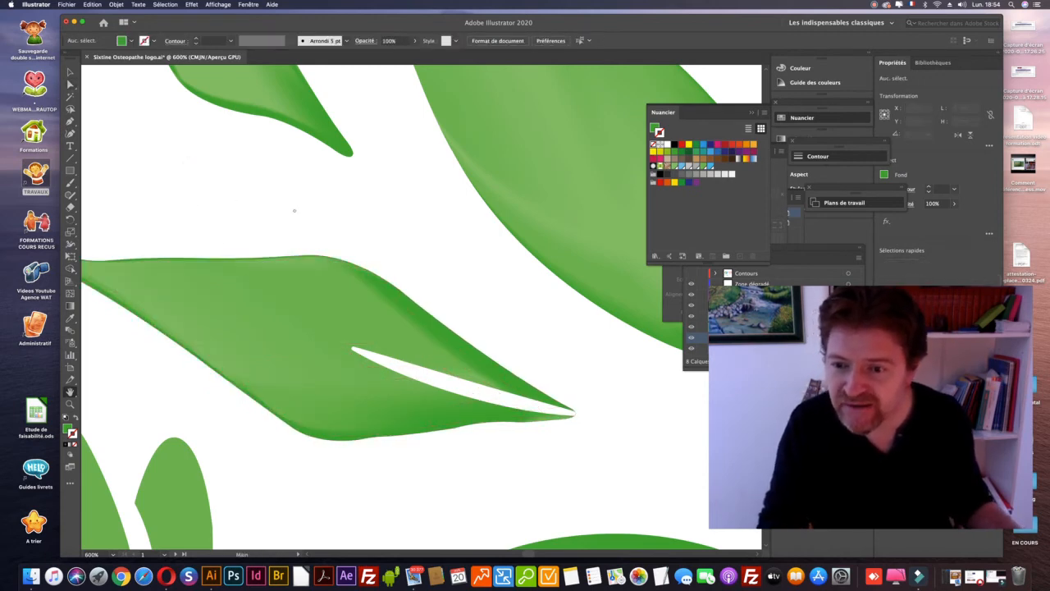
scroll(294, 210, left, 5)
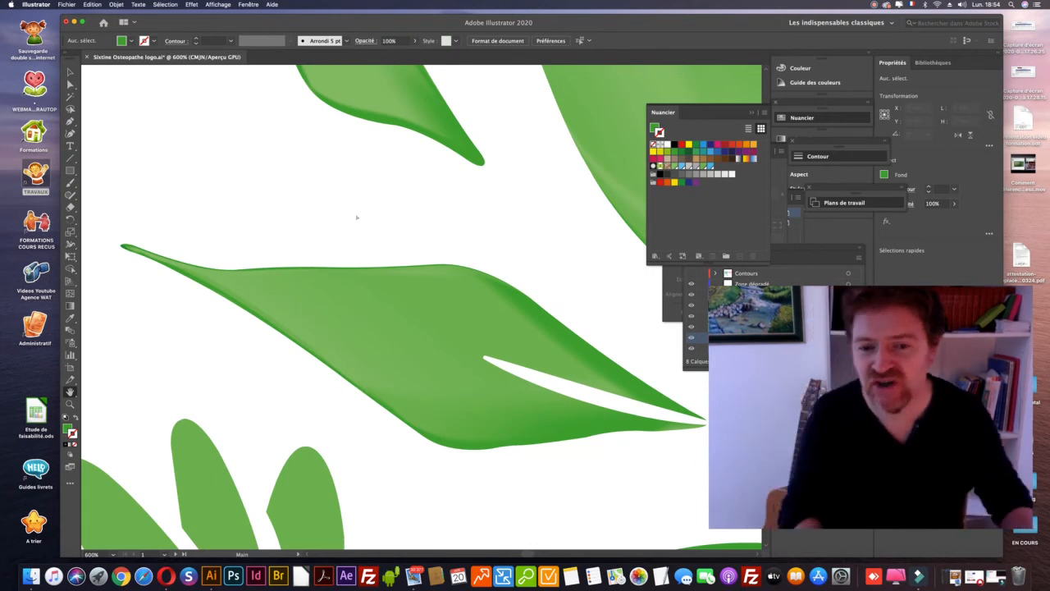
key(super+minus)
key(super+minus)
key(super+minus)
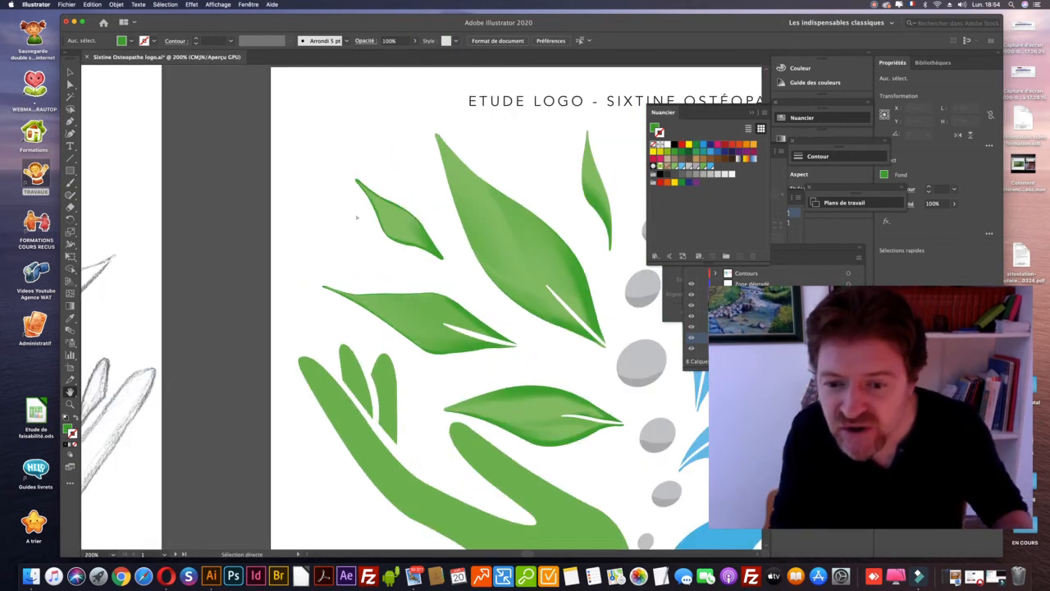
- Select the leaf's mesh and darken the inner side of the upper edge at the crest with the C=75 M=0 J=100 N=0 swatch
key(super+plus)
key(super+plus)
key(super+plus)
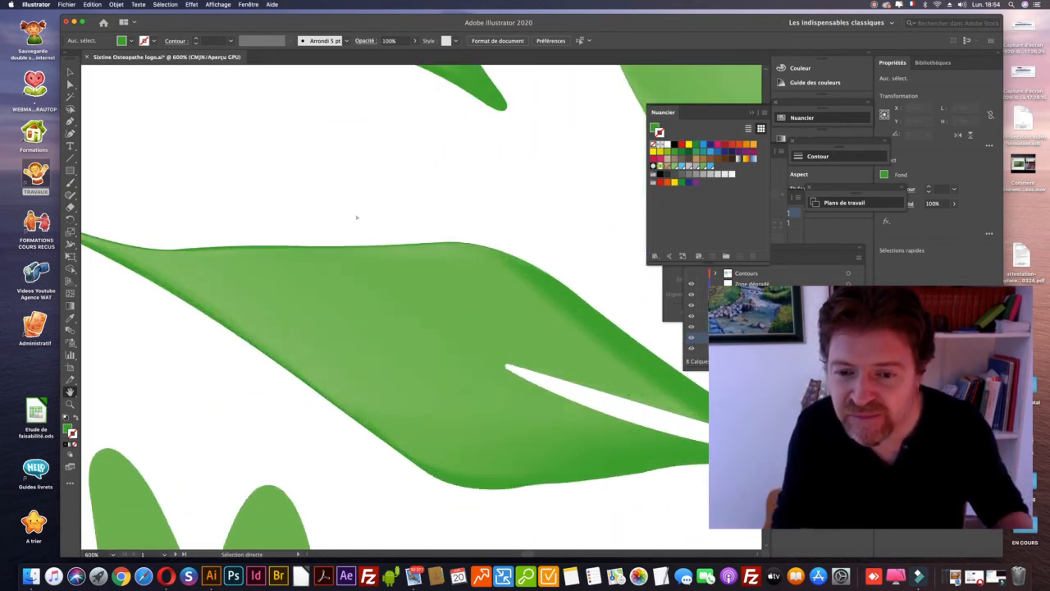
key(super+plus)
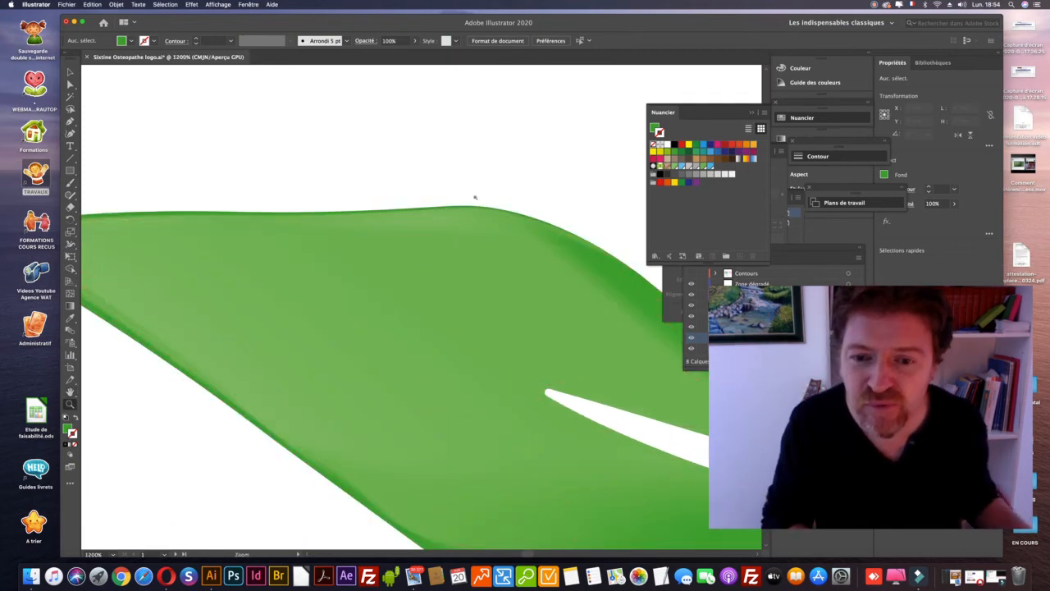
key(super+plus)
key(super+plus)
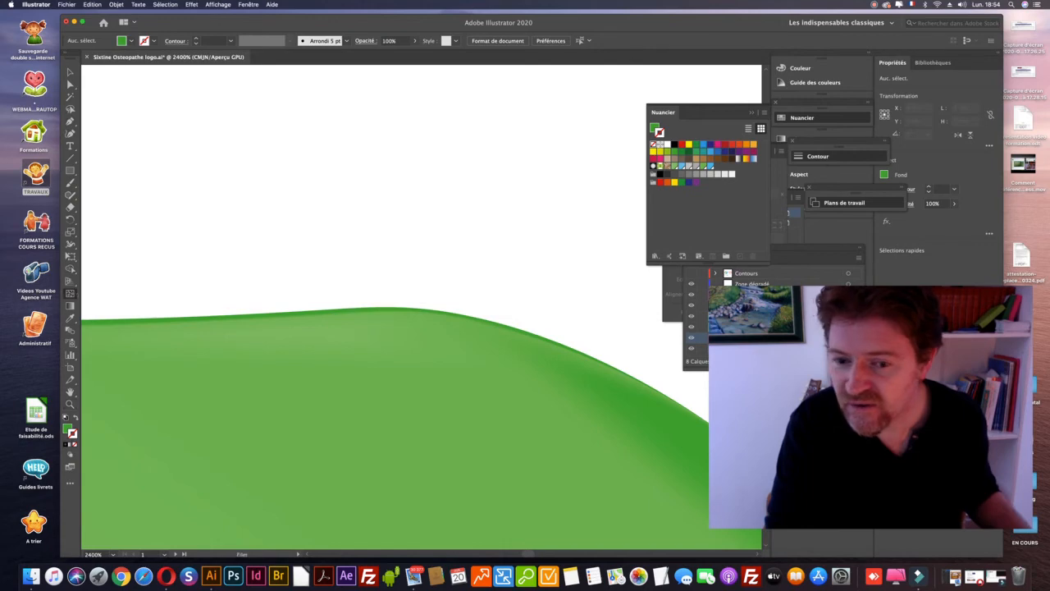
click(672, 151)
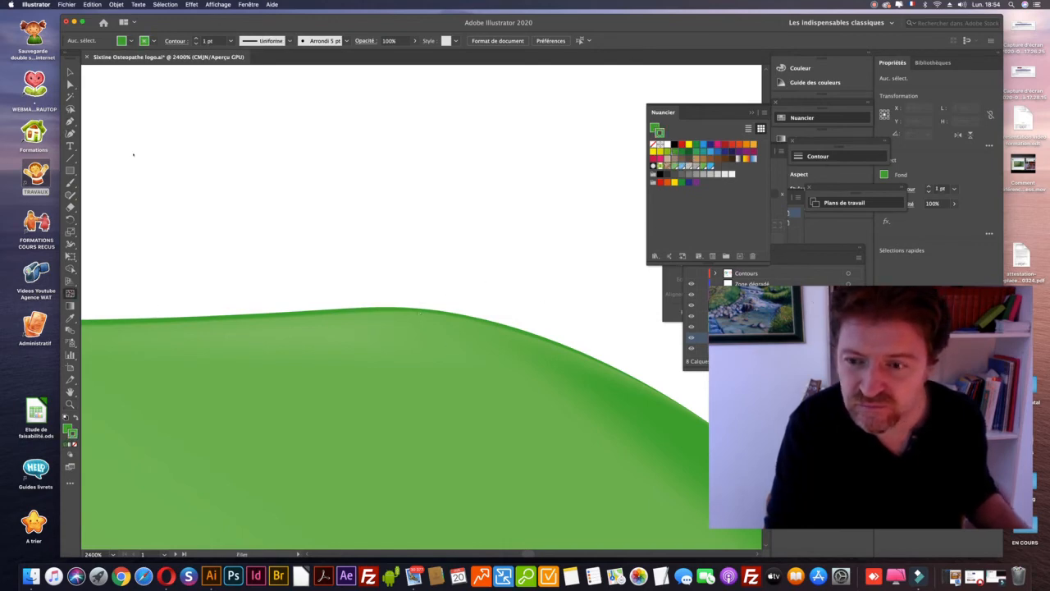
click(69, 72)
click(363, 328)
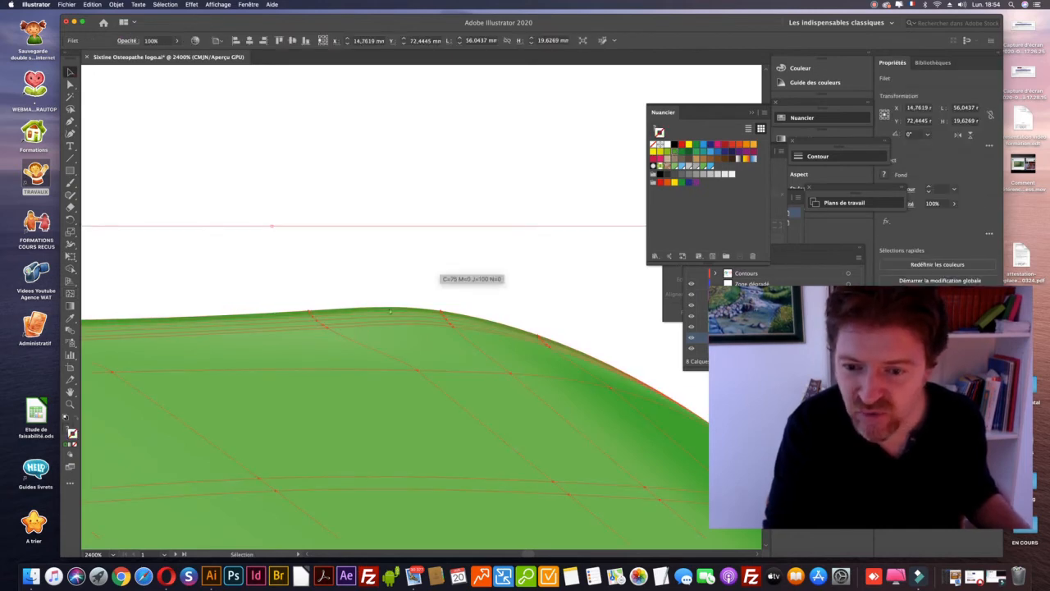
key(z)
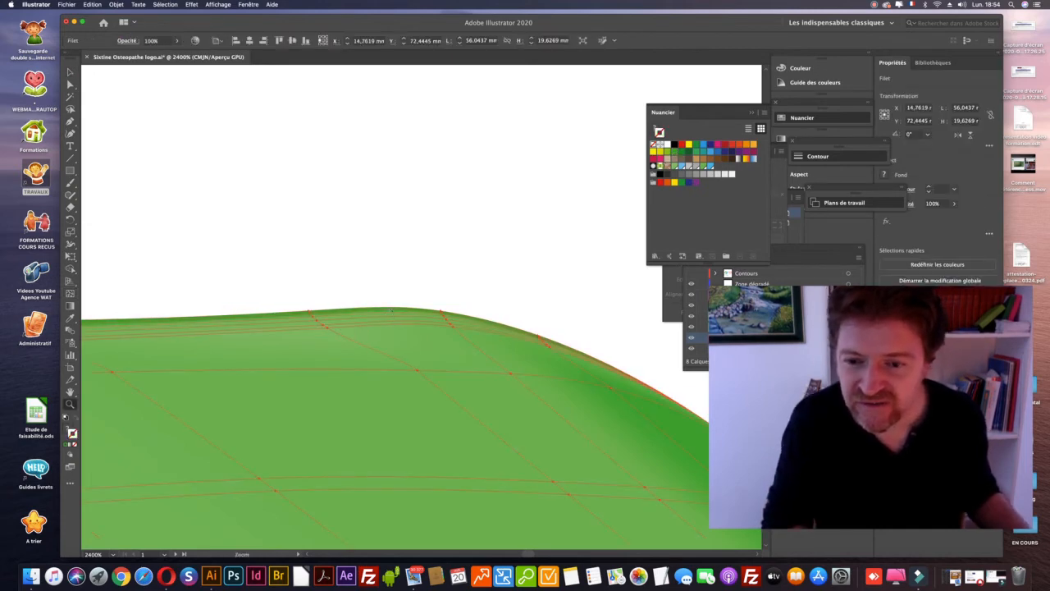
click(390, 311)
click(391, 299)
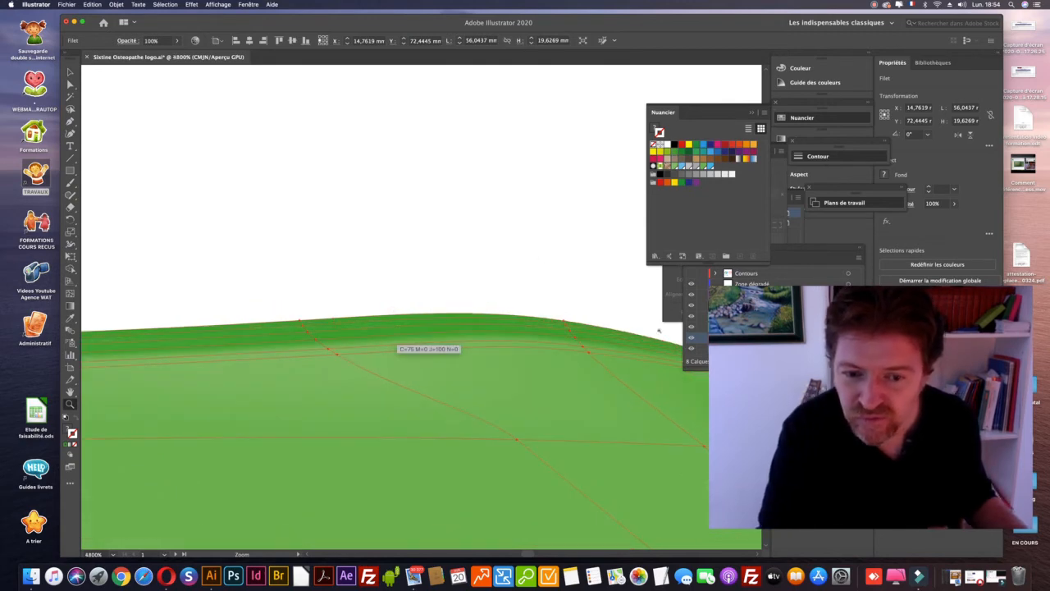
- Add a gradient mesh point in the darker green area just inside the leaf's descending upper edge
key(super+minus)
key(super+minus)
key(super+minus)
key(super+minus)
key(super+minus)
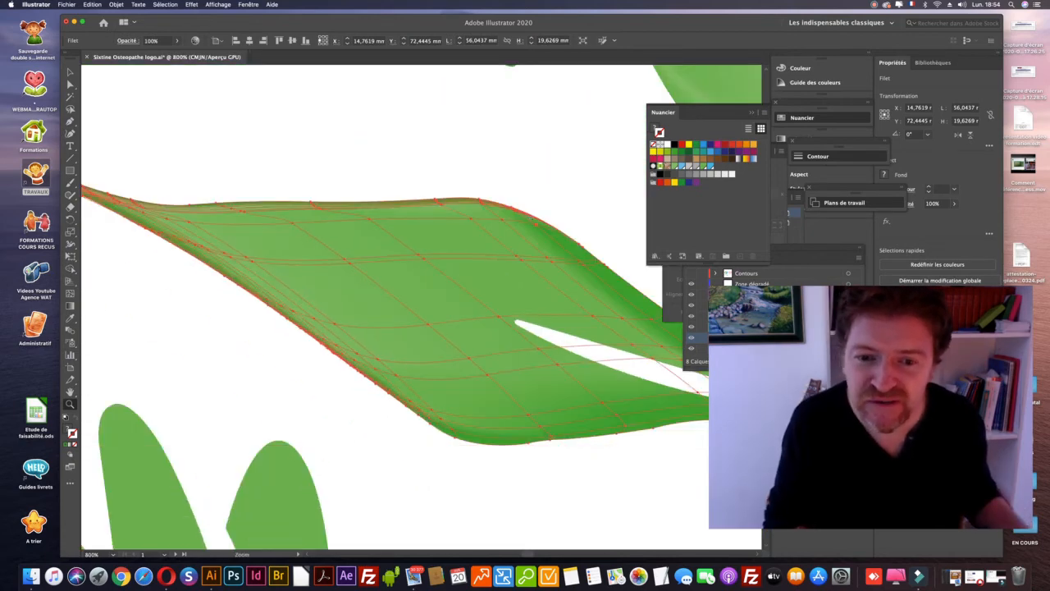
key(super+plus)
key(super+plus)
key(super+plus)
key(super+plus)
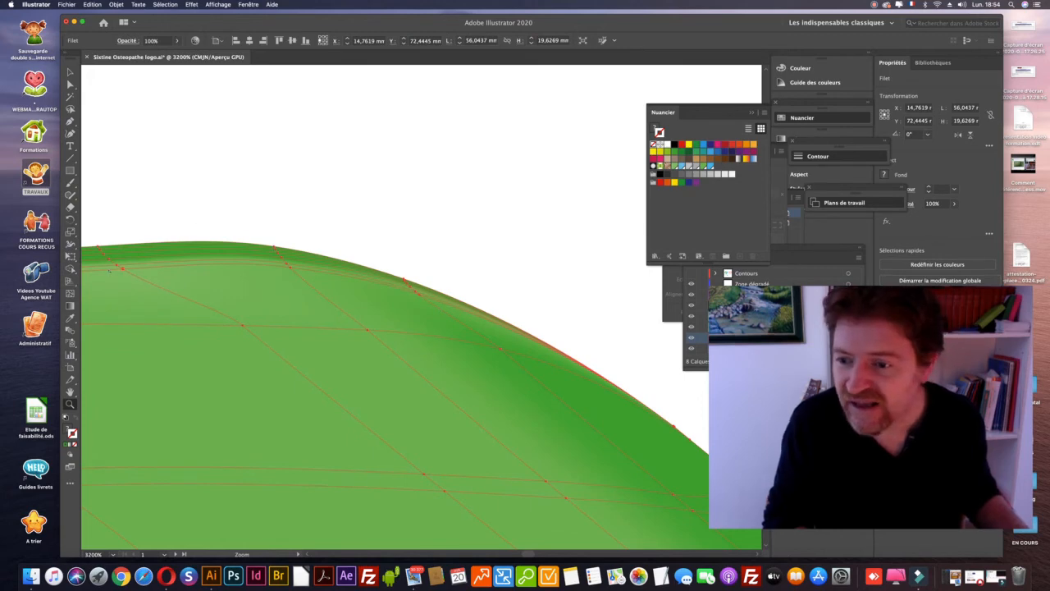
key(u)
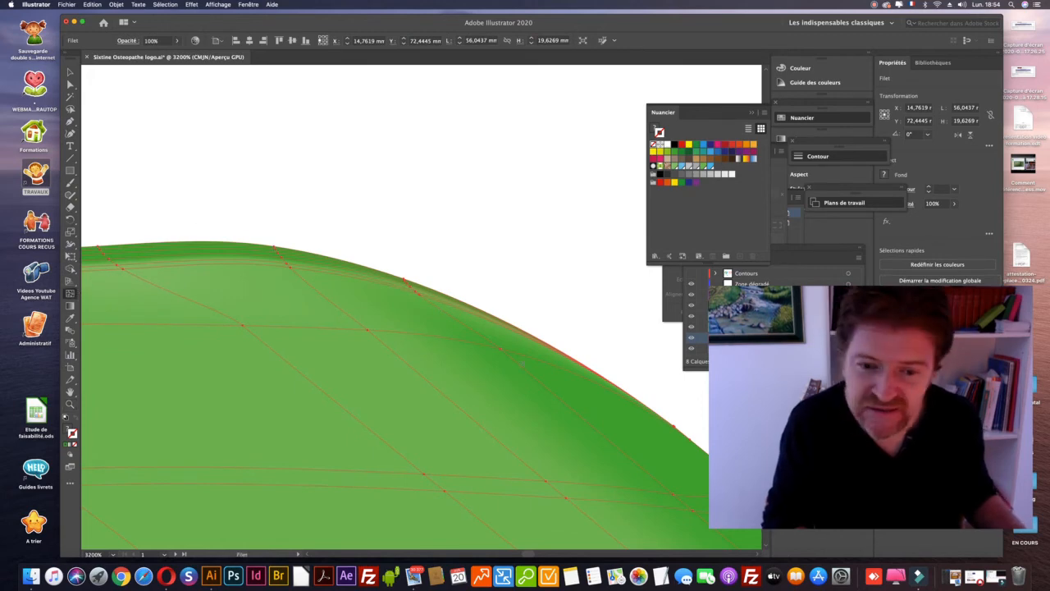
click(531, 361)
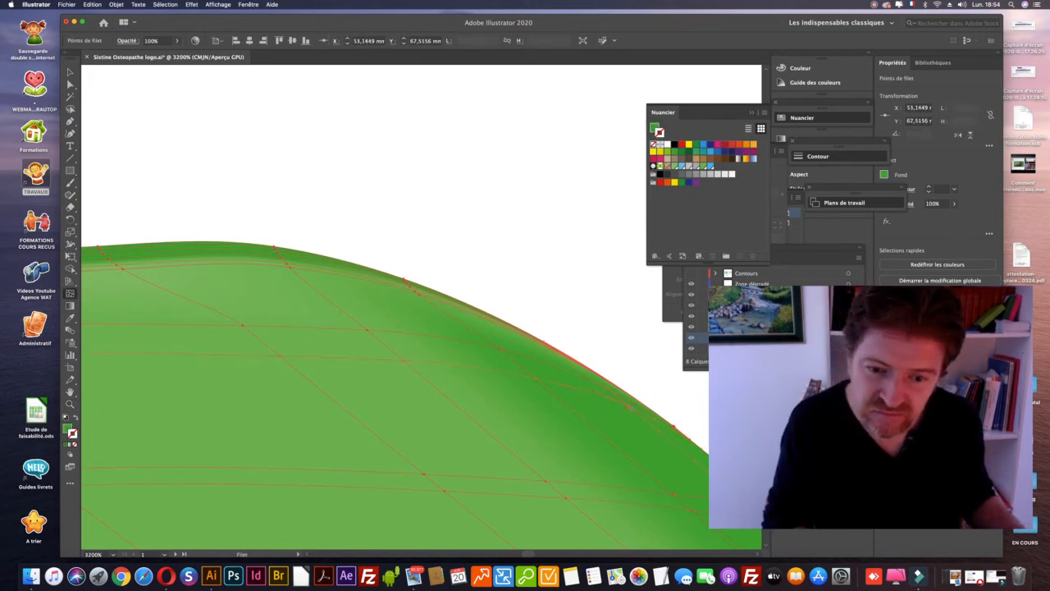
- Add a gradient mesh point on the leaf's descending upper edge, colour it with the C=75 M=0 J=100 N=0 swatch and deselect
click(543, 347)
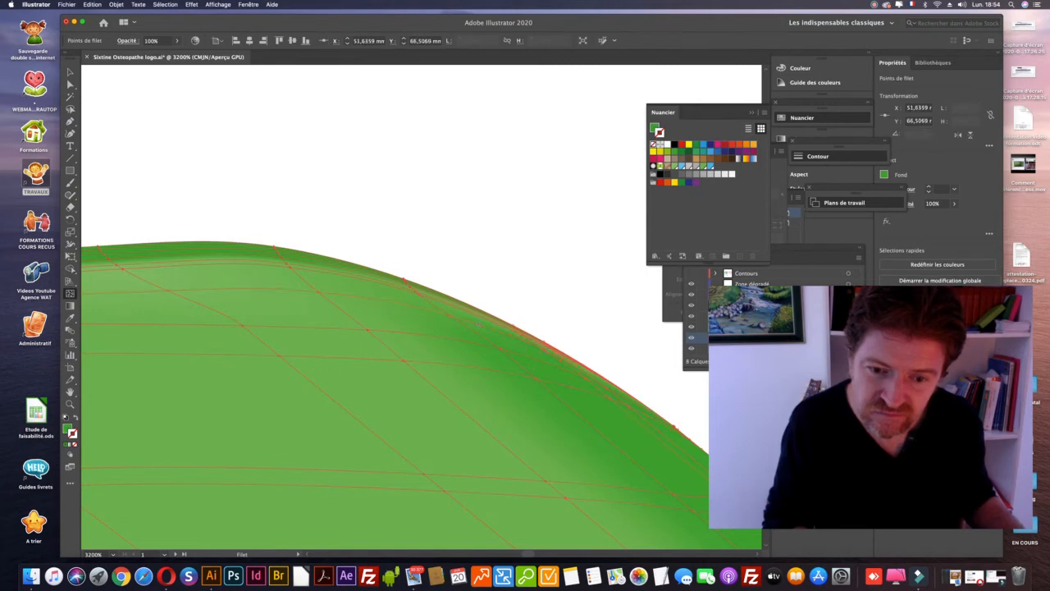
click(674, 151)
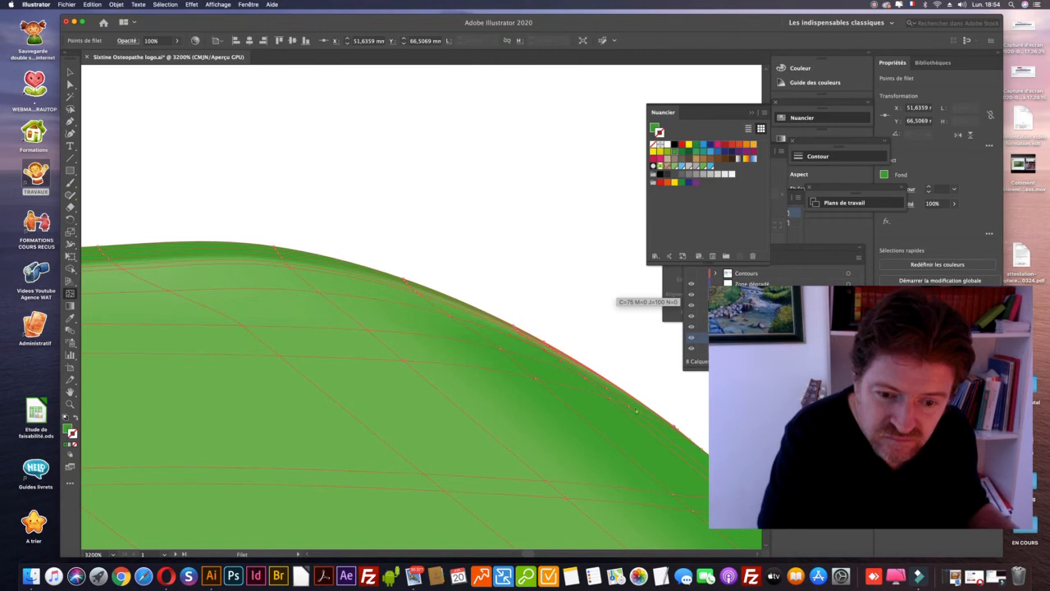
key(a)
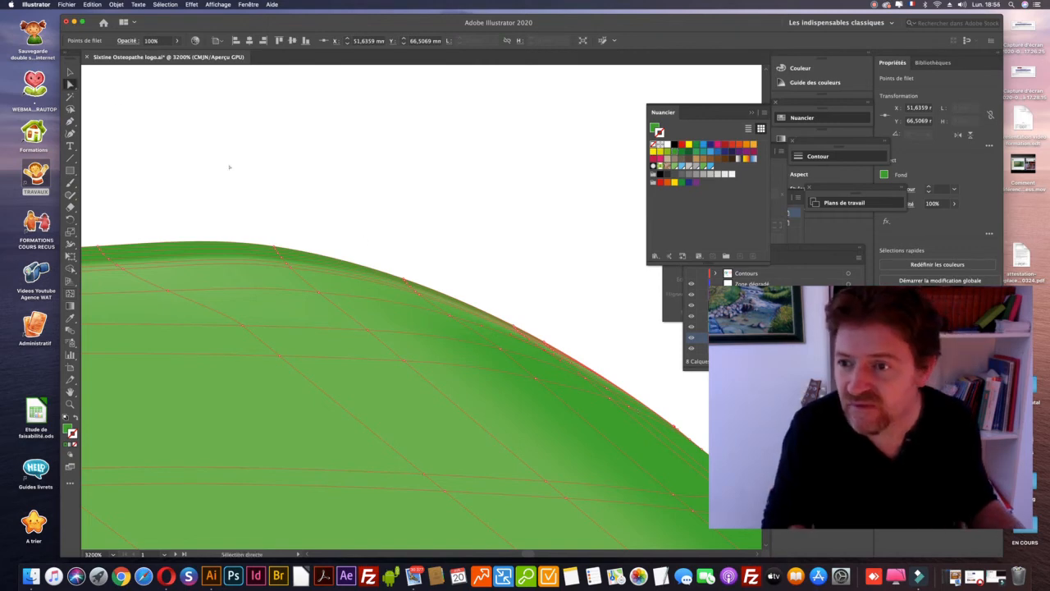
click(268, 182)
- Reselect the leaf's mesh, darken the pale streak along the descending upper edge with the C=75 M=0 J=100 N=0 swatch, and deselect
key(z)
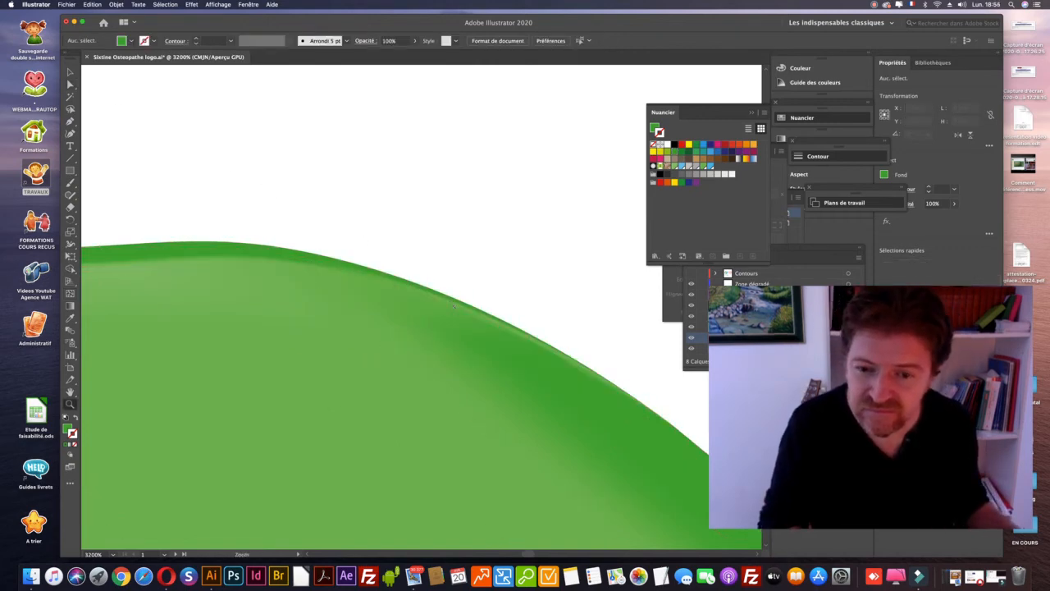
drag(458, 305, 457, 305)
key(v)
click(211, 229)
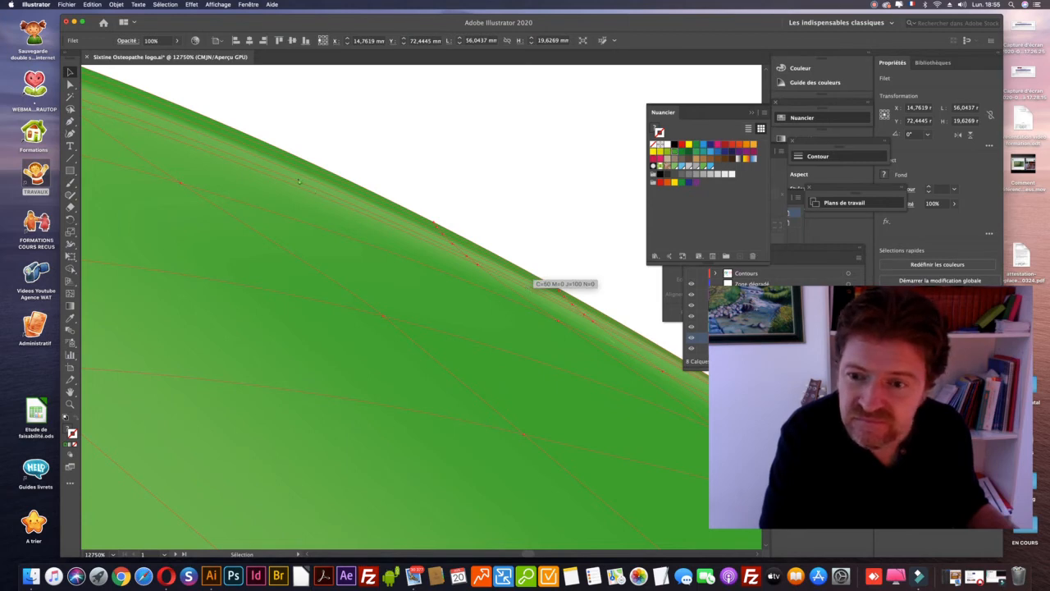
key(z)
click(600, 310)
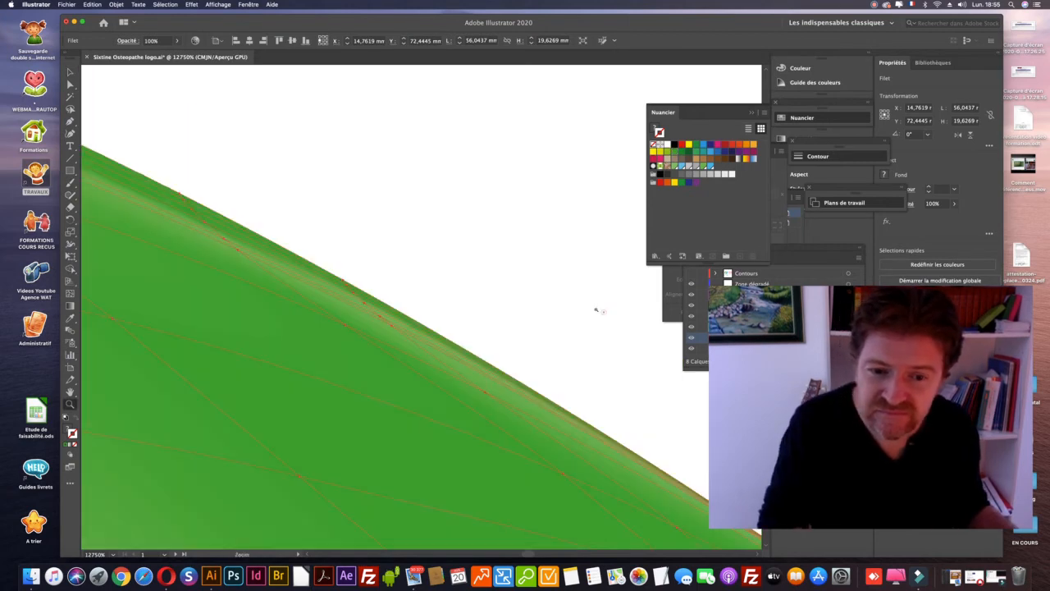
click(483, 354)
click(359, 297)
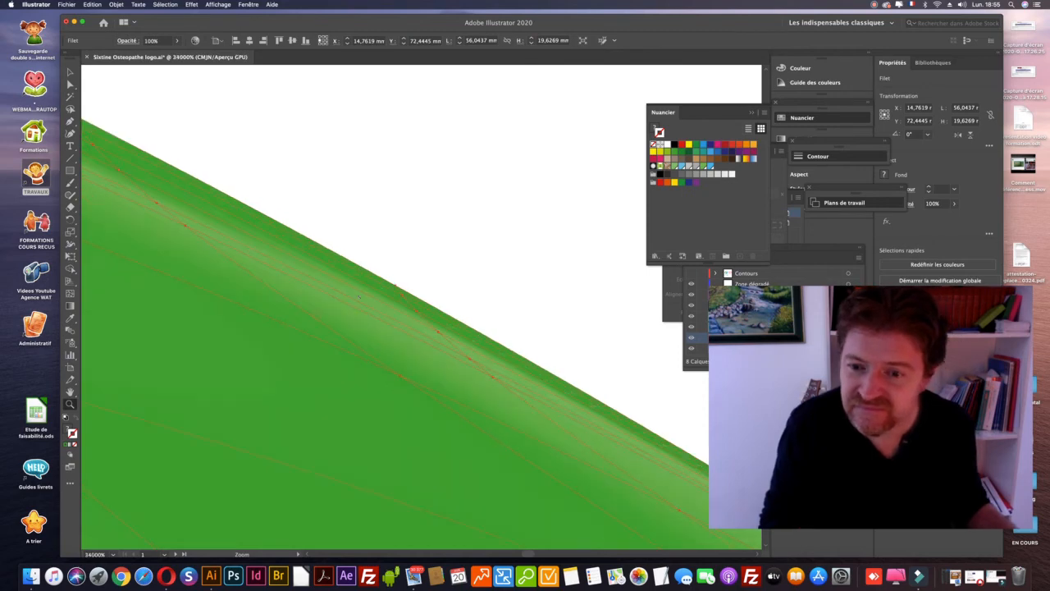
click(457, 267)
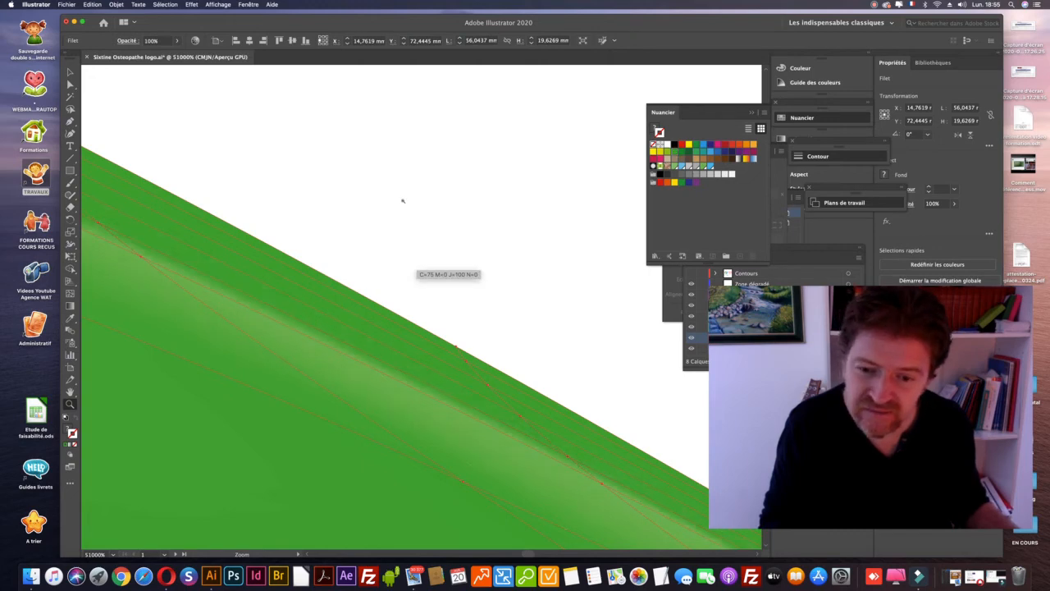
key(super+0)
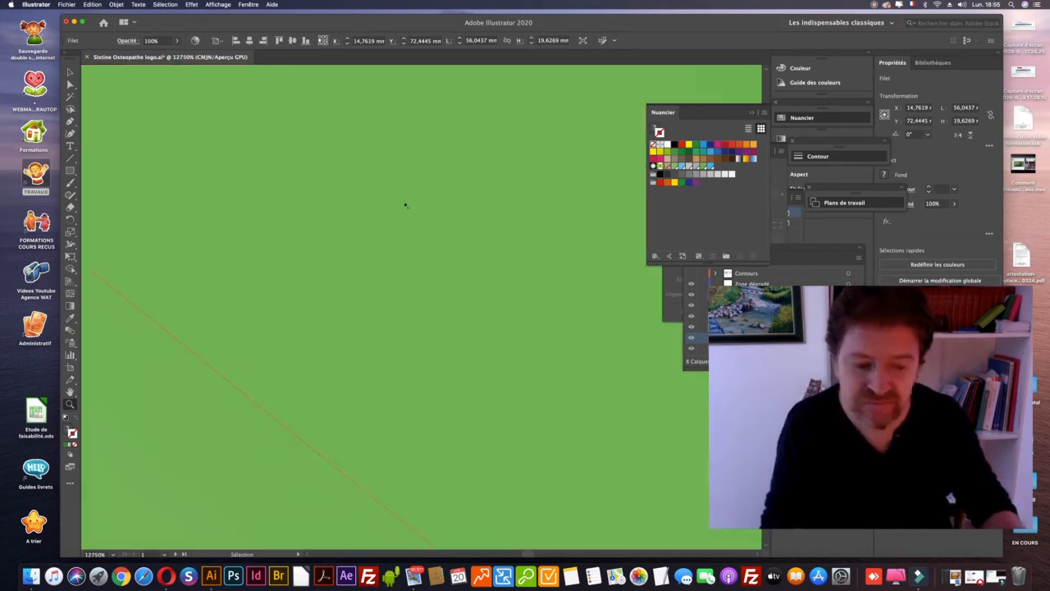
scroll(405, 204, down, 6)
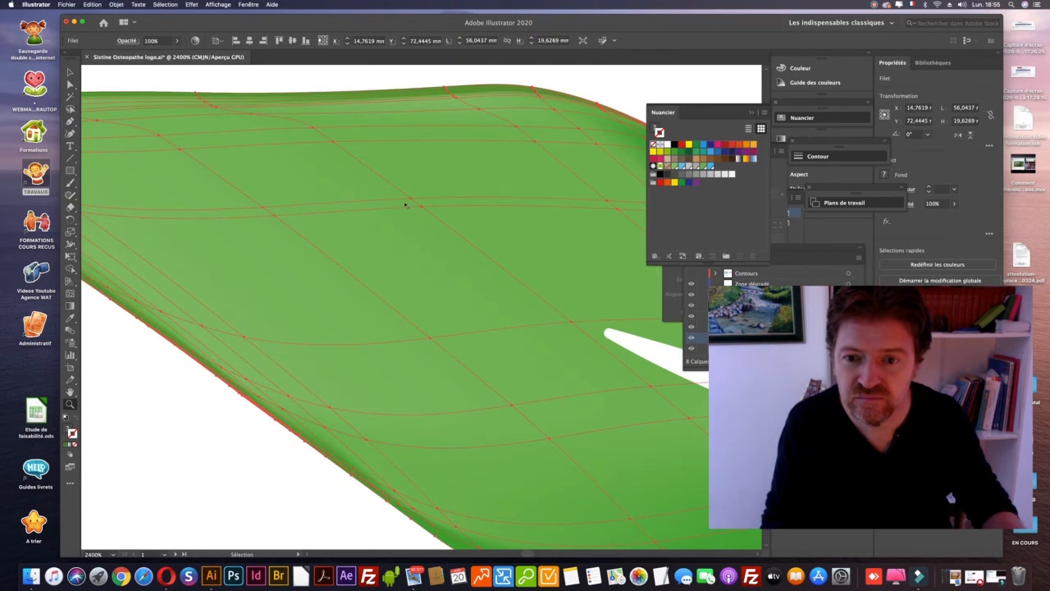
scroll(404, 205, down, 3)
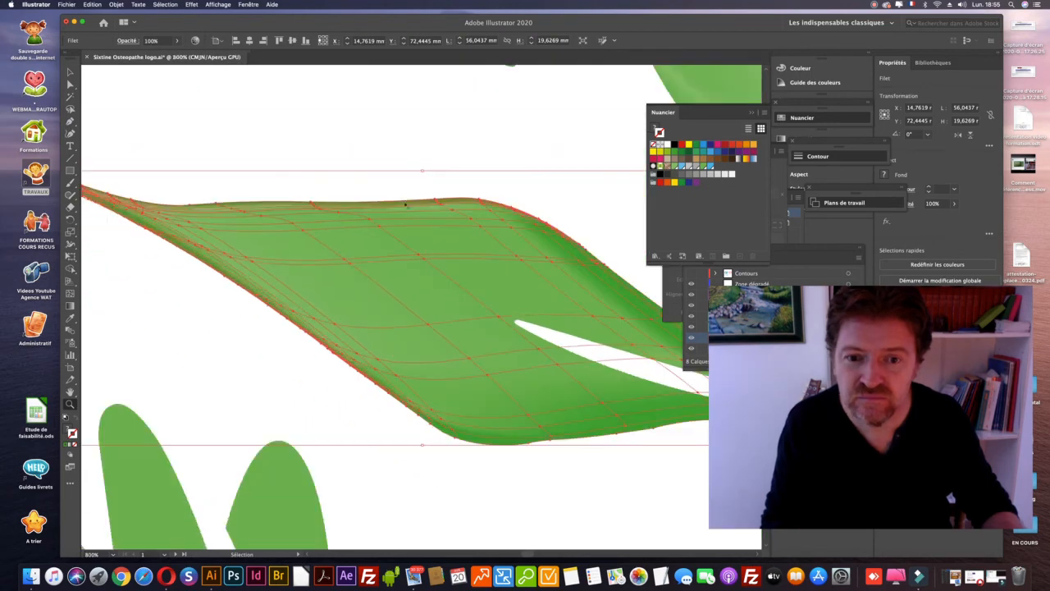
click(448, 159)
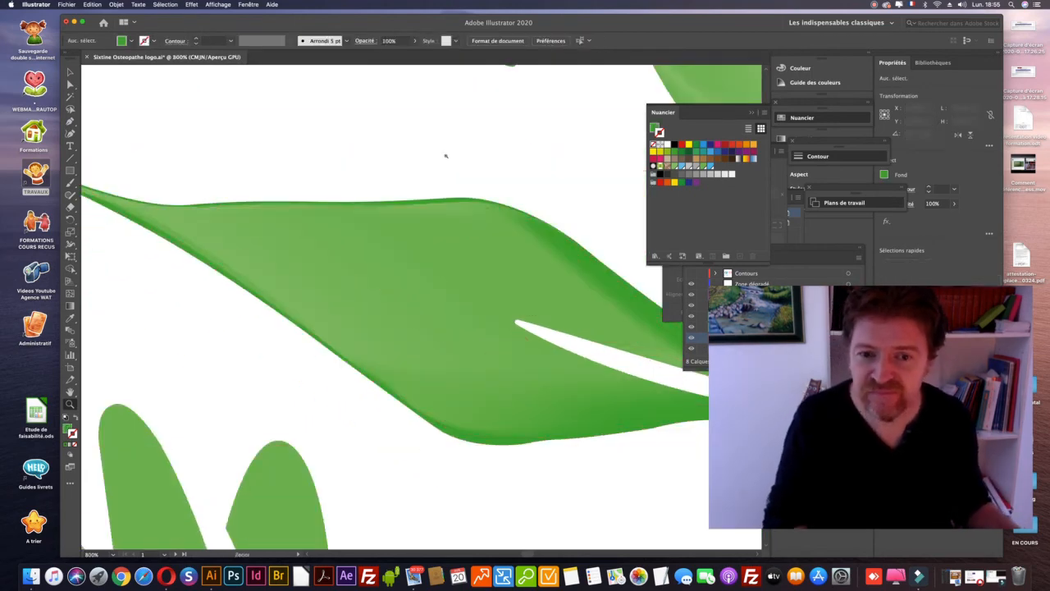
- Darken the remaining pale line below the crest with mesh points in the C=75 M=0 J=100 N=0 swatch and deselect the leaf
click(534, 216)
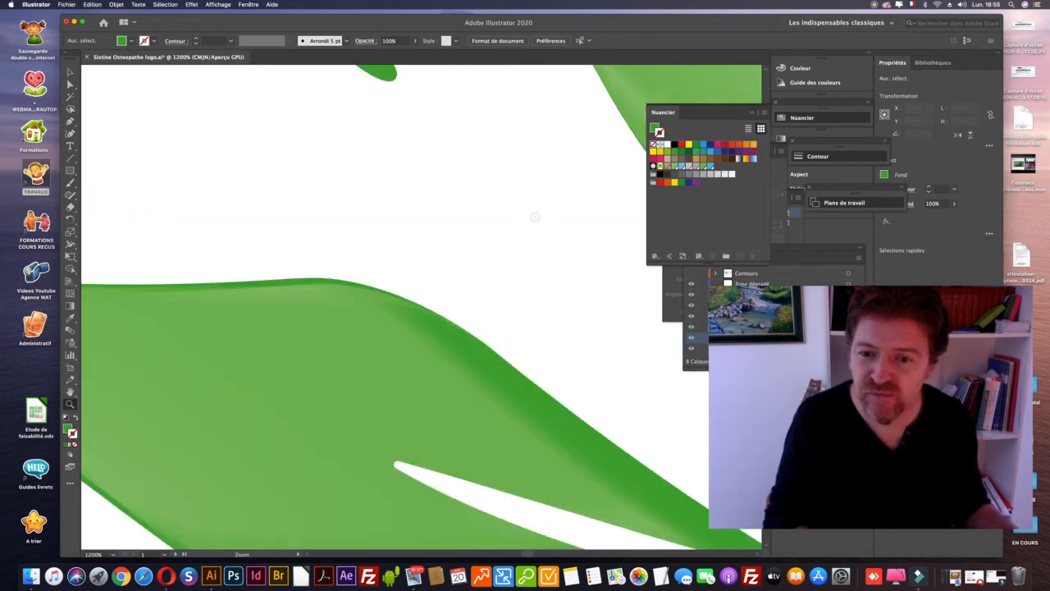
click(443, 318)
click(442, 319)
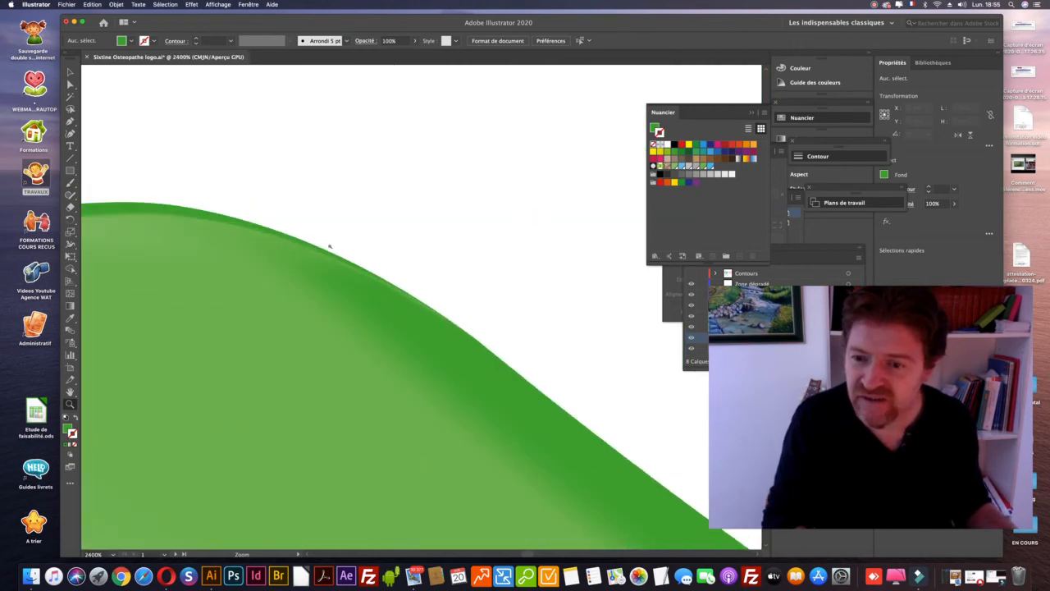
click(312, 243)
key(v)
click(277, 311)
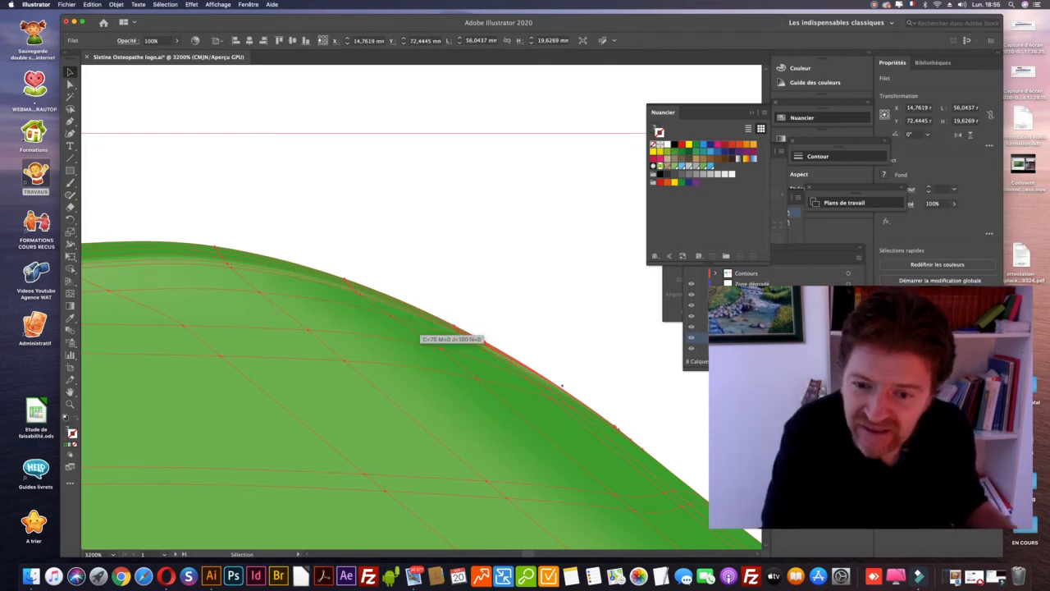
key(z)
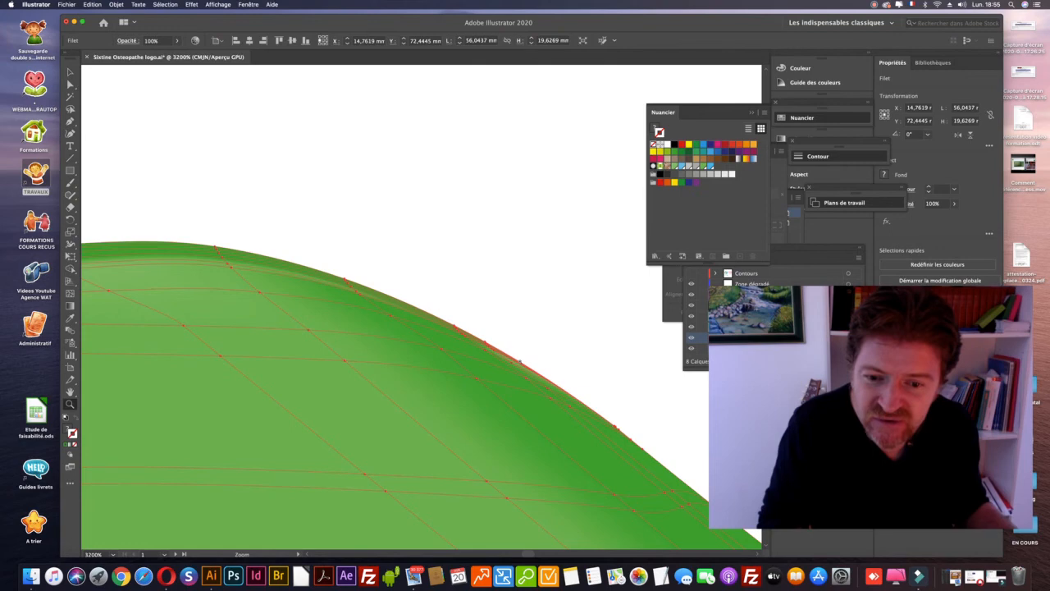
click(381, 216)
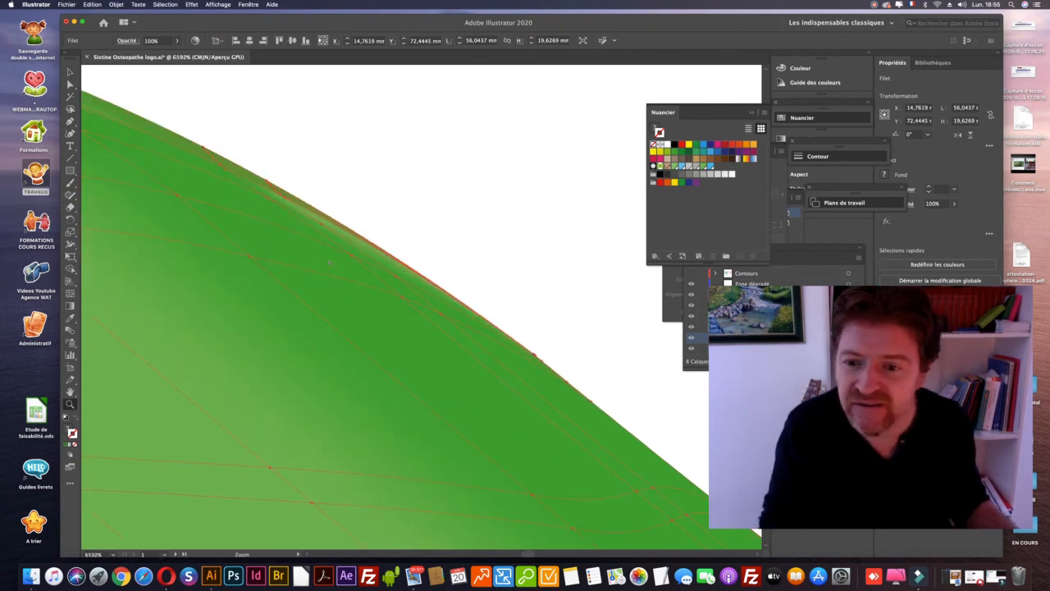
scroll(334, 221, up, 1)
click(317, 239)
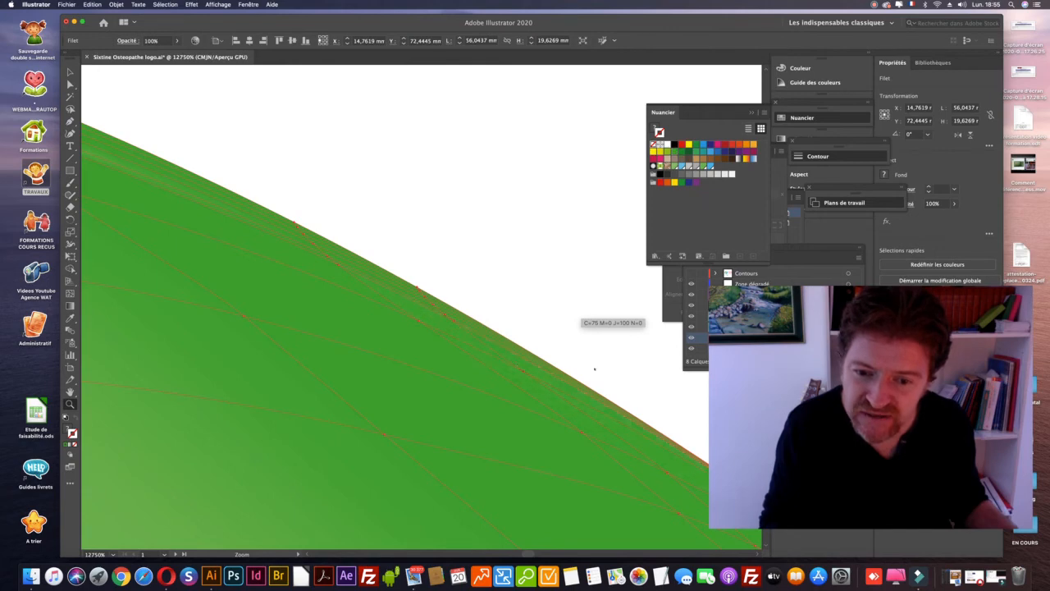
click(456, 197)
- Examine the shading transition along the leaf's upper edge, from the overall shape to a close-up of the crest
key(super+minus)
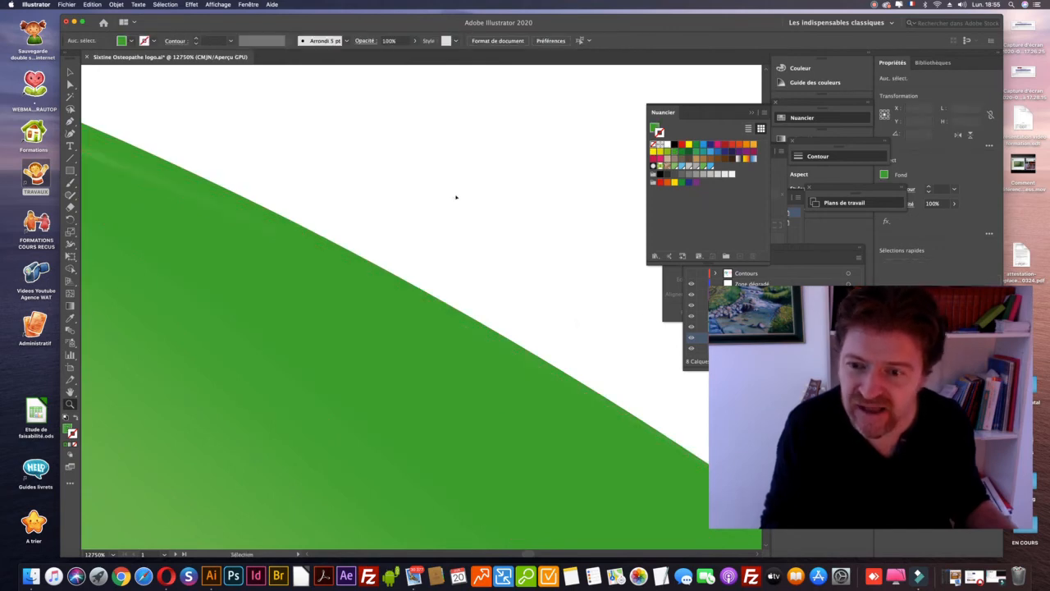
key(super+minus)
key(super+minus)
key(super+minus)
key(super+minus)
key(super+minus)
key(super+minus)
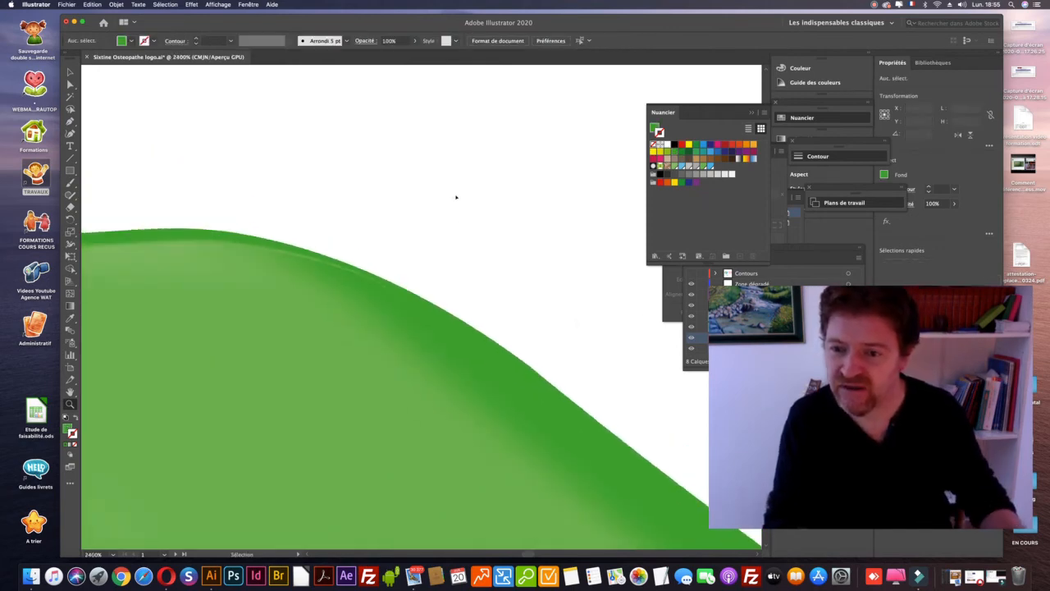
key(z)
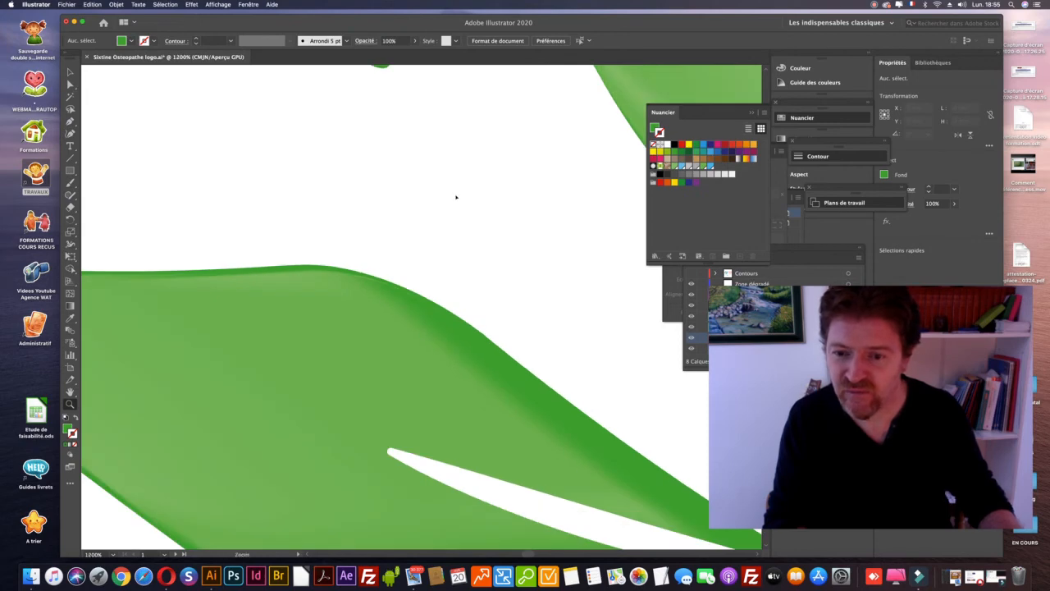
key(super+minus)
click(372, 289)
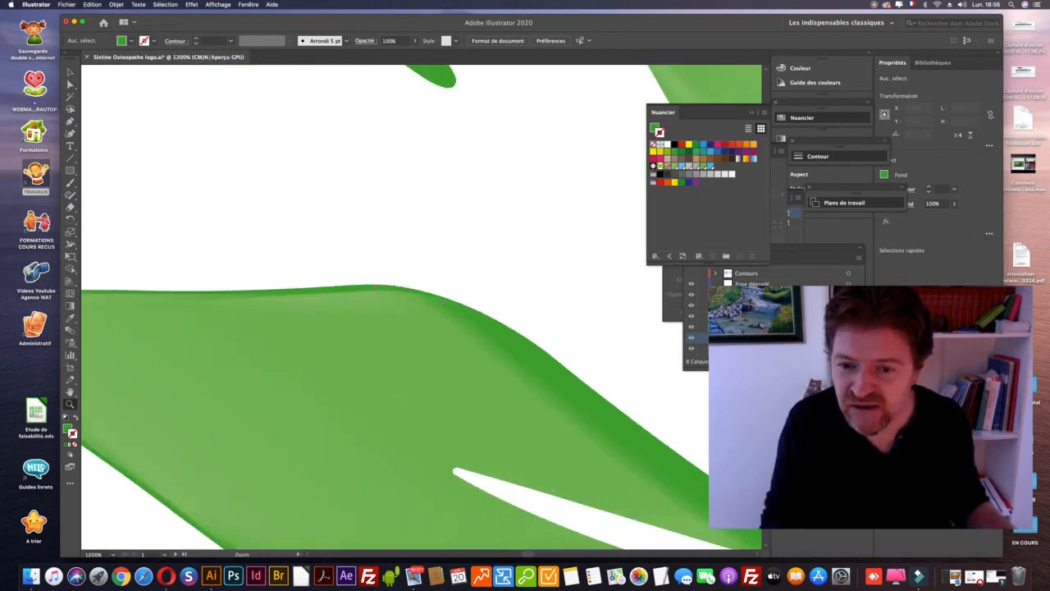
click(443, 303)
click(427, 295)
click(417, 290)
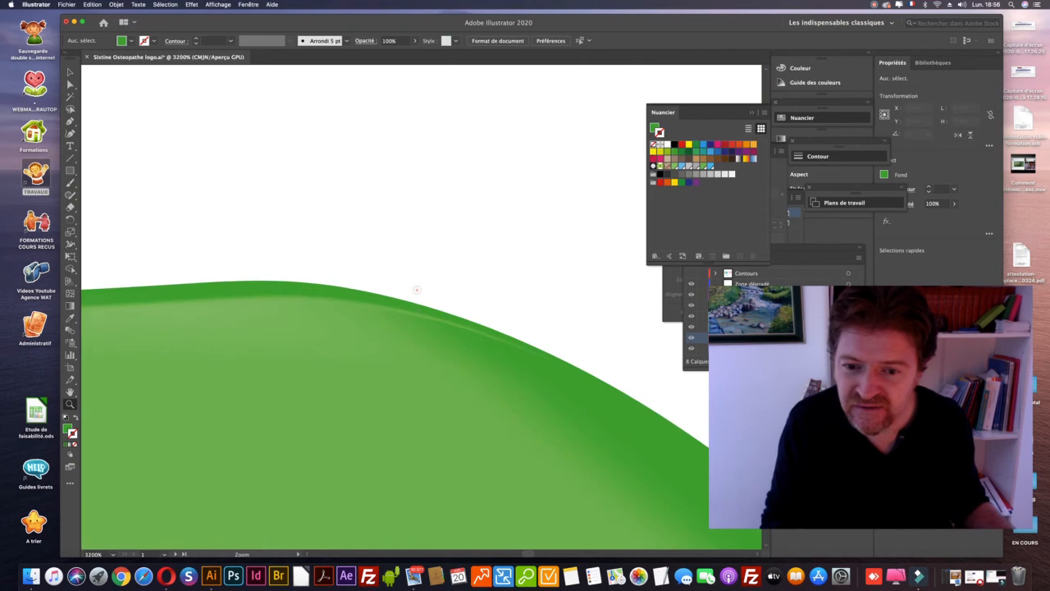
scroll(417, 290, down, 1)
click(256, 287)
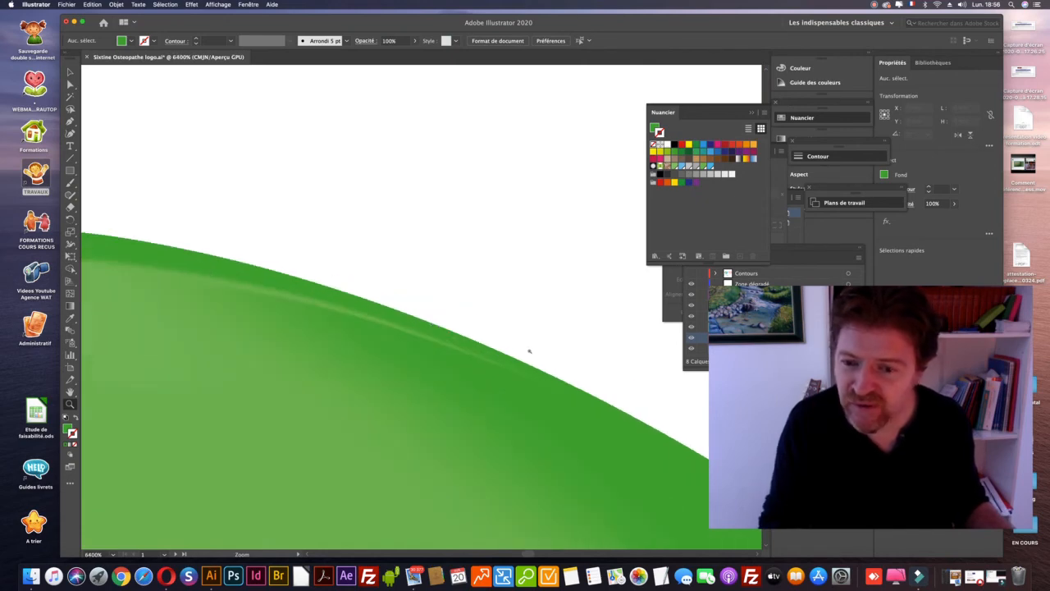
- Select the leaf's mesh, darken the thin pale streak just past the crest of the upper edge, and deselect
key(v)
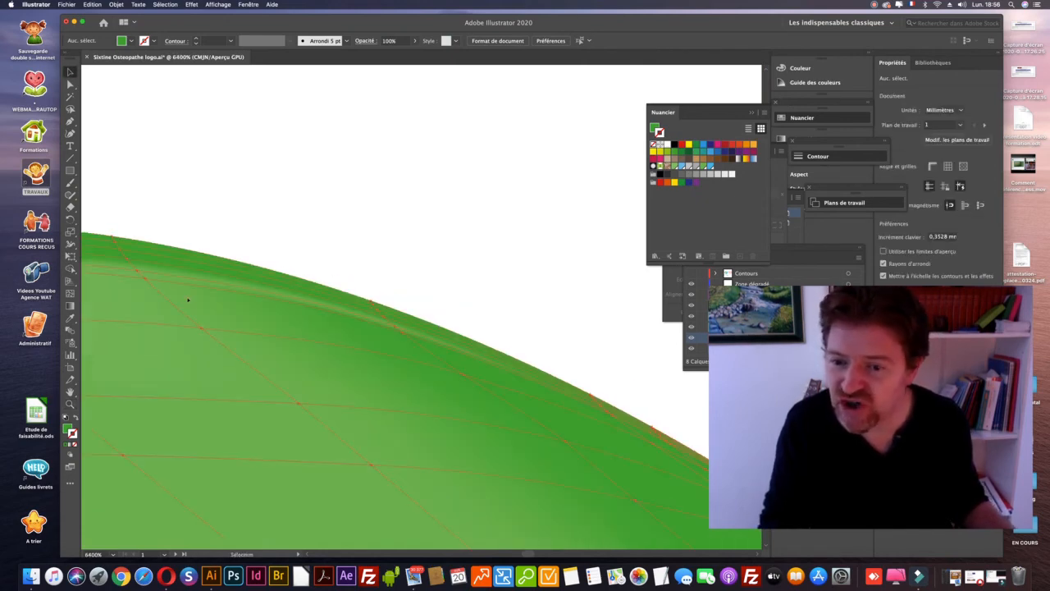
click(188, 300)
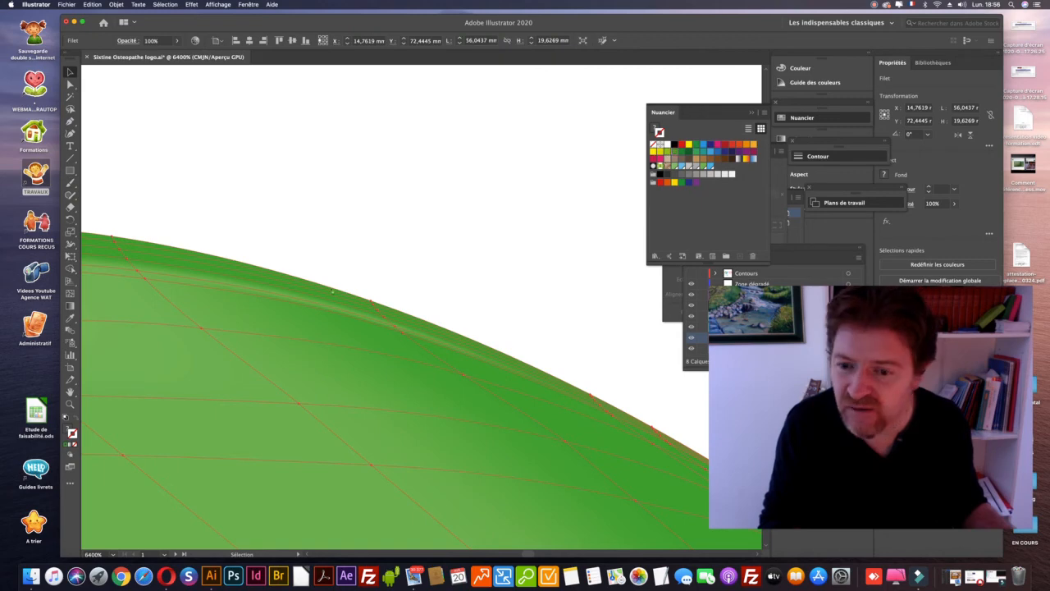
click(447, 210)
- Compare the leaf's overall shading with the neighbouring leaves and inspect the crest of its upper edge up close
key(super+minus)
key(super+minus)
key(super+minus)
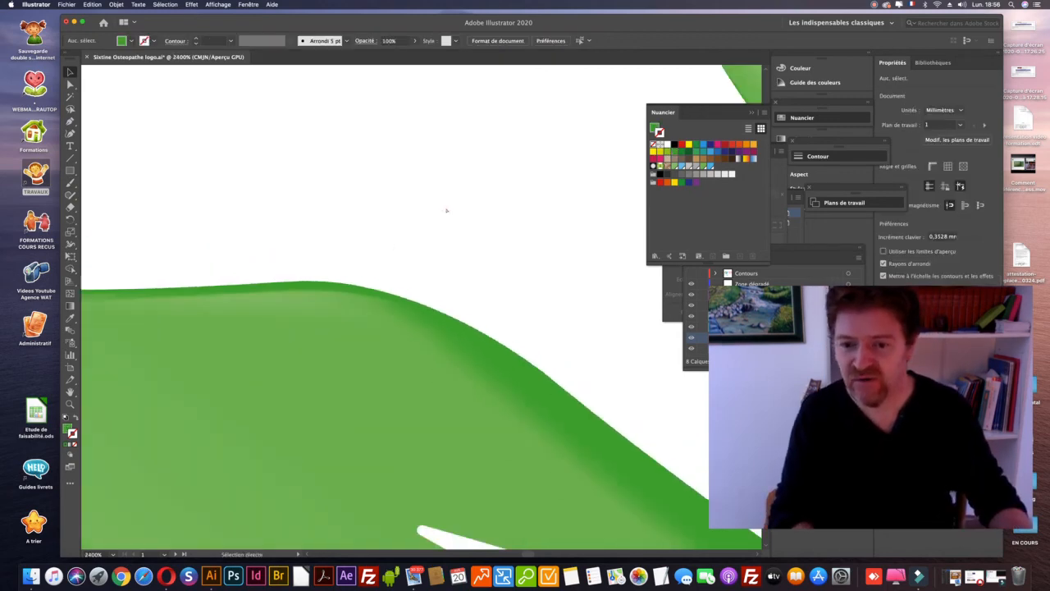
key(super+minus)
key(super+minus)
key(super+minus)
key(super+minus)
key(super+minus)
key(super+plus)
key(h)
drag(315, 208, 335, 237)
key(z)
click(399, 327)
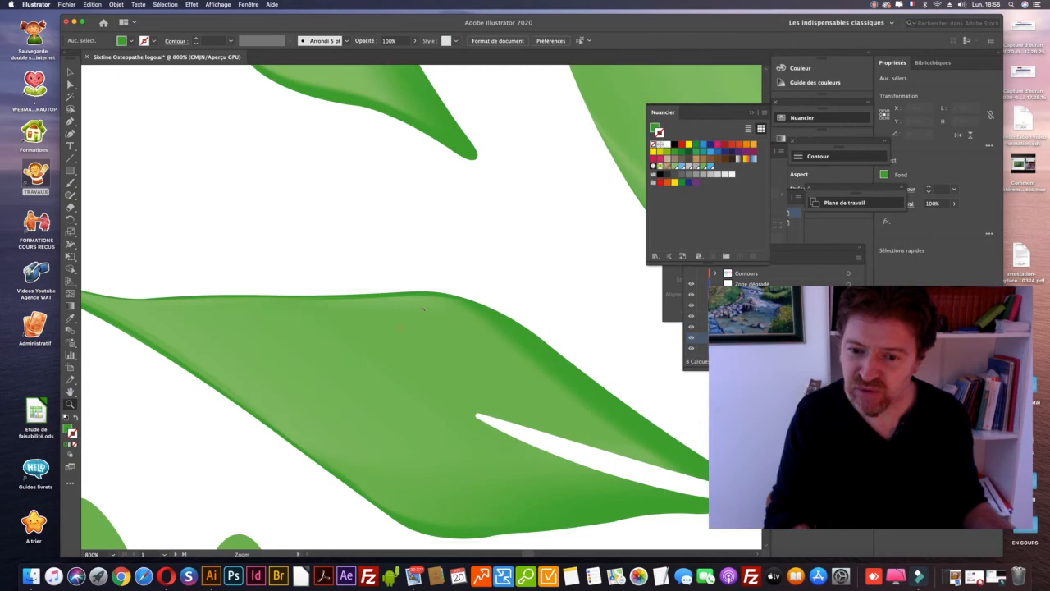
click(403, 331)
click(407, 334)
click(414, 343)
click(415, 343)
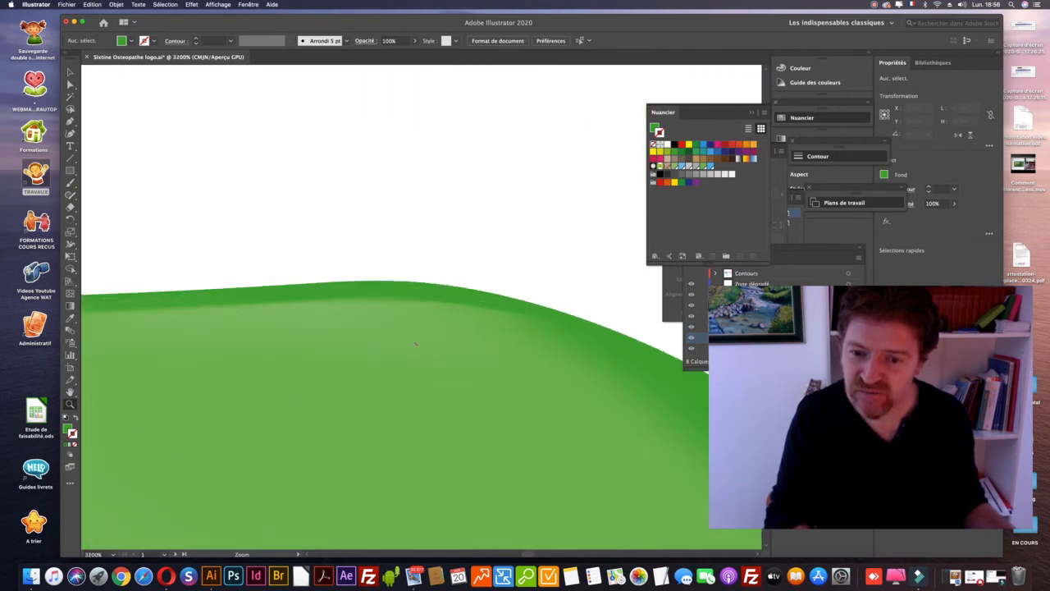
- Add a gradient mesh point just inside the leaf's crest, colour it with the C=75 M=0 J=100 N=0 swatch, and deselect the leaf
click(375, 352)
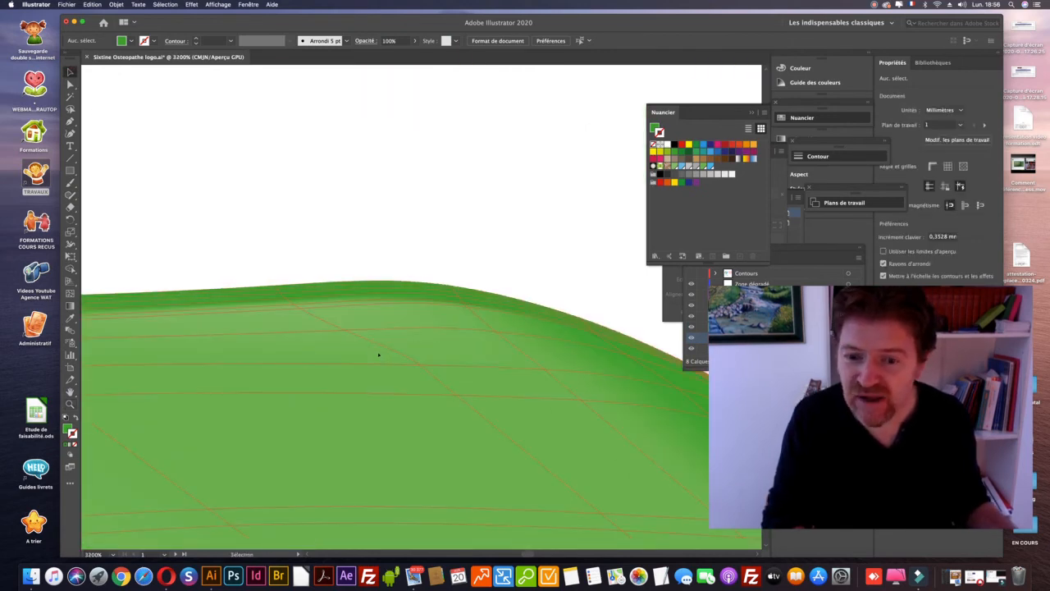
click(429, 311)
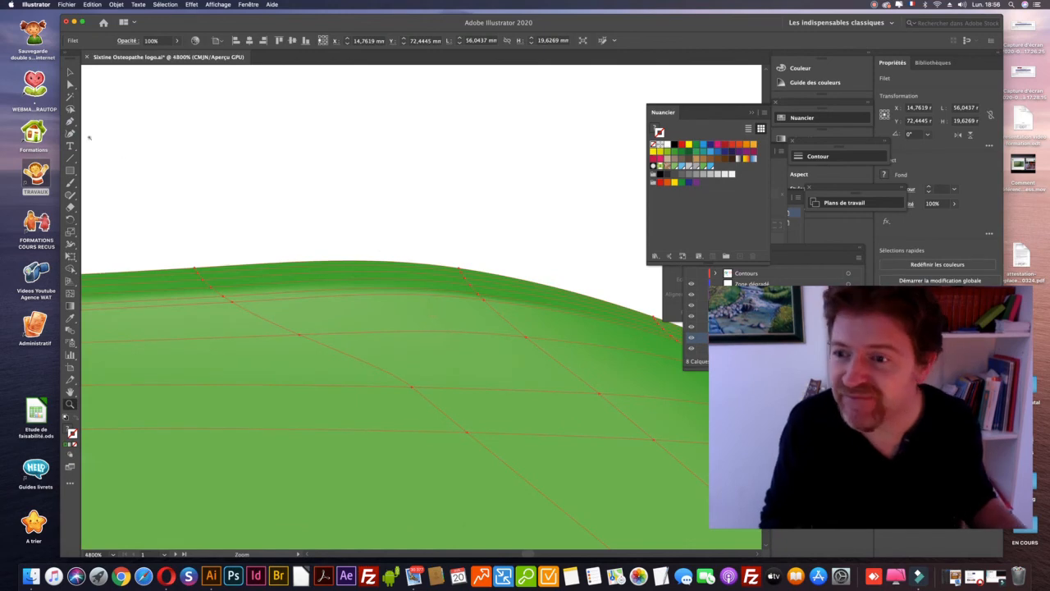
click(70, 293)
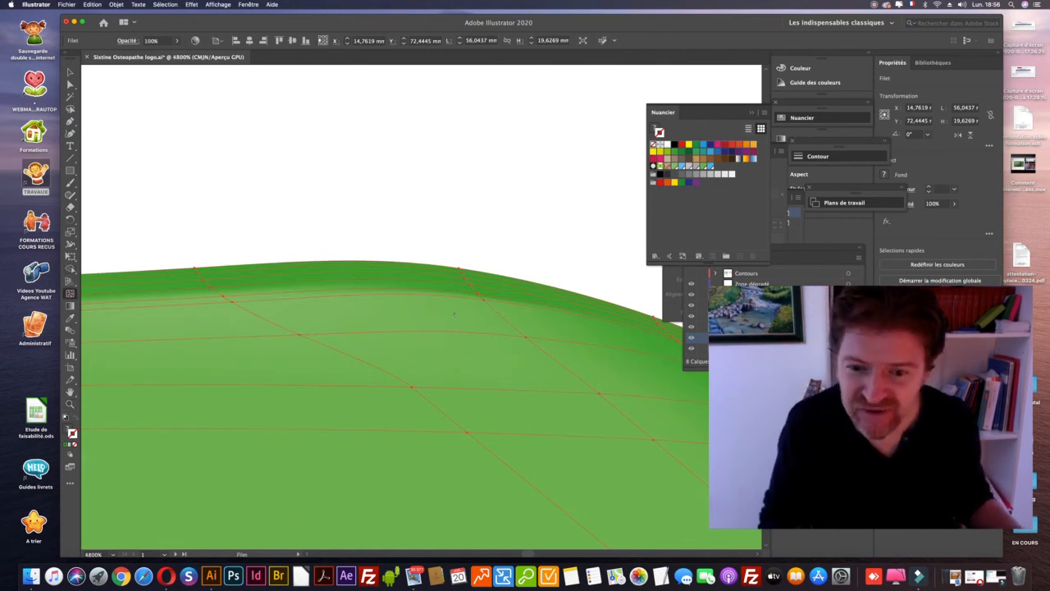
click(452, 313)
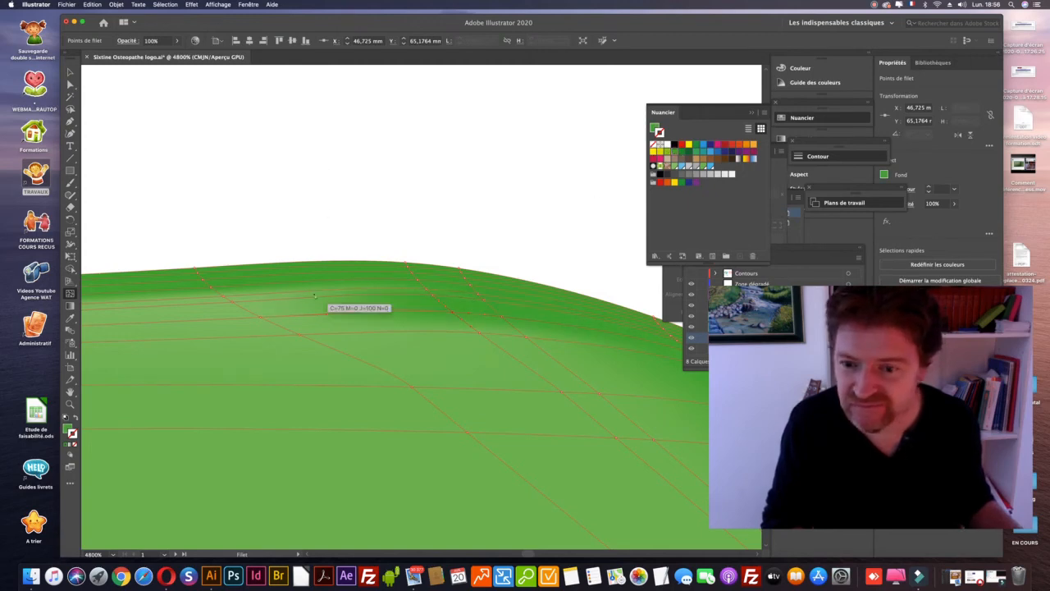
key(super+minus)
key(super+minus)
key(super+minus)
key(super+minus)
key(super+minus)
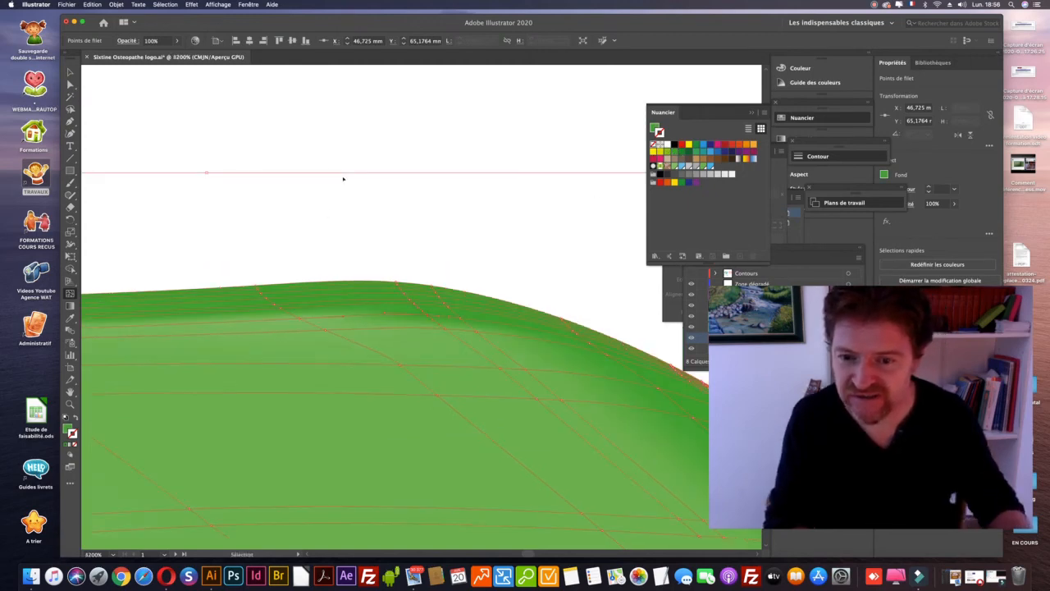
key(a)
key(super+shift+a)
key(v)
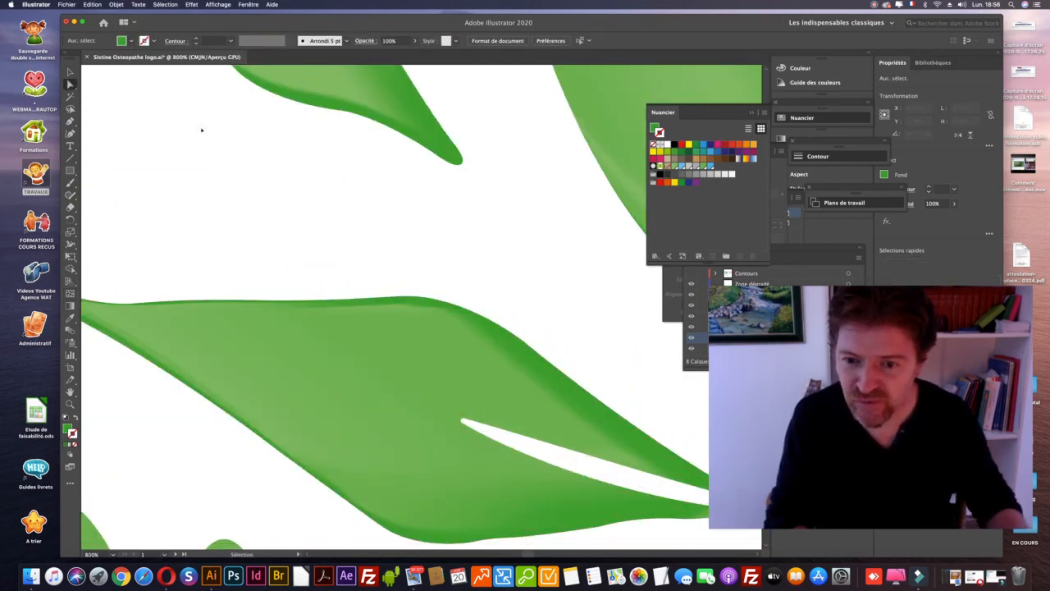
- Compare the shading of all the green leaves above the hand
key(super+minus)
key(super+minus)
key(super+minus)
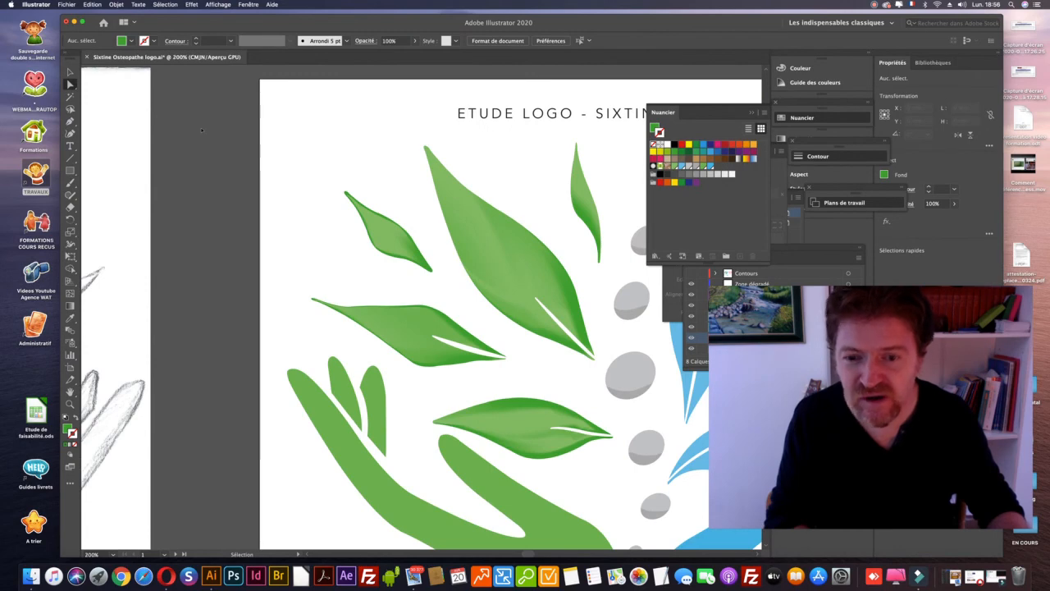
key(super+plus)
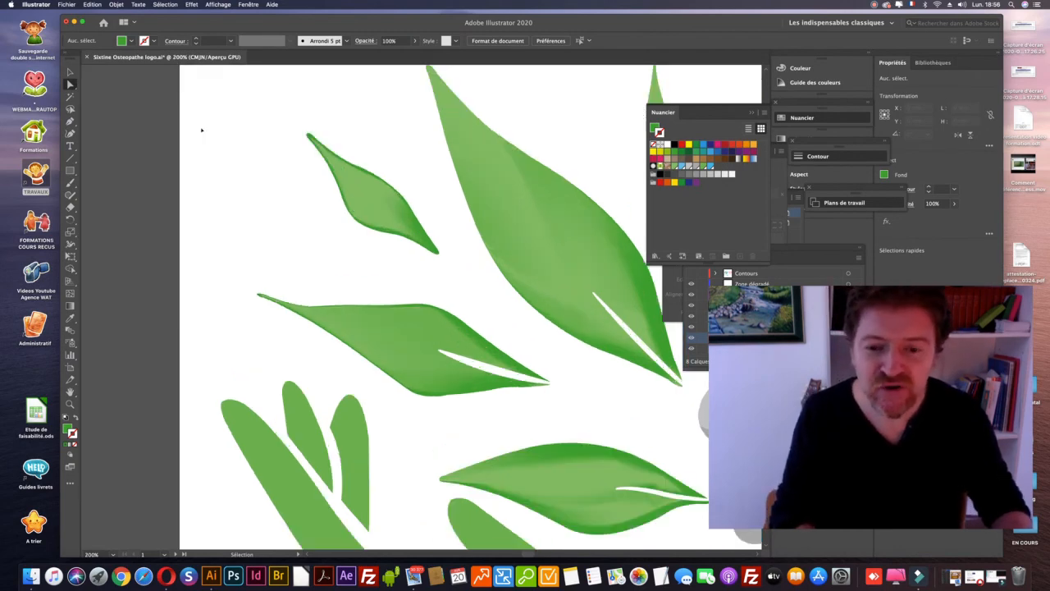
key(space)
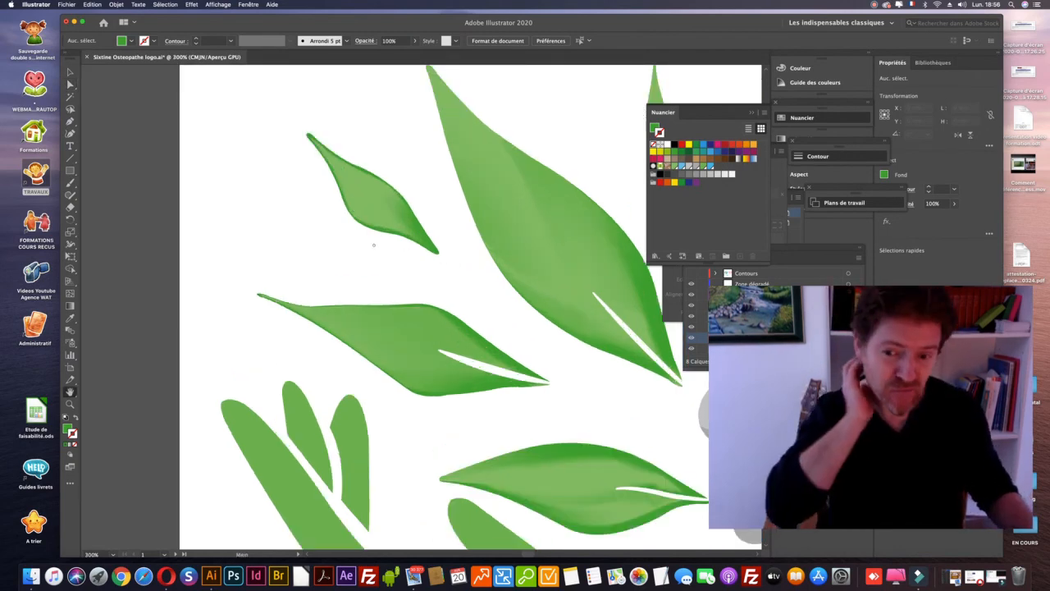
scroll(369, 235, right, 3)
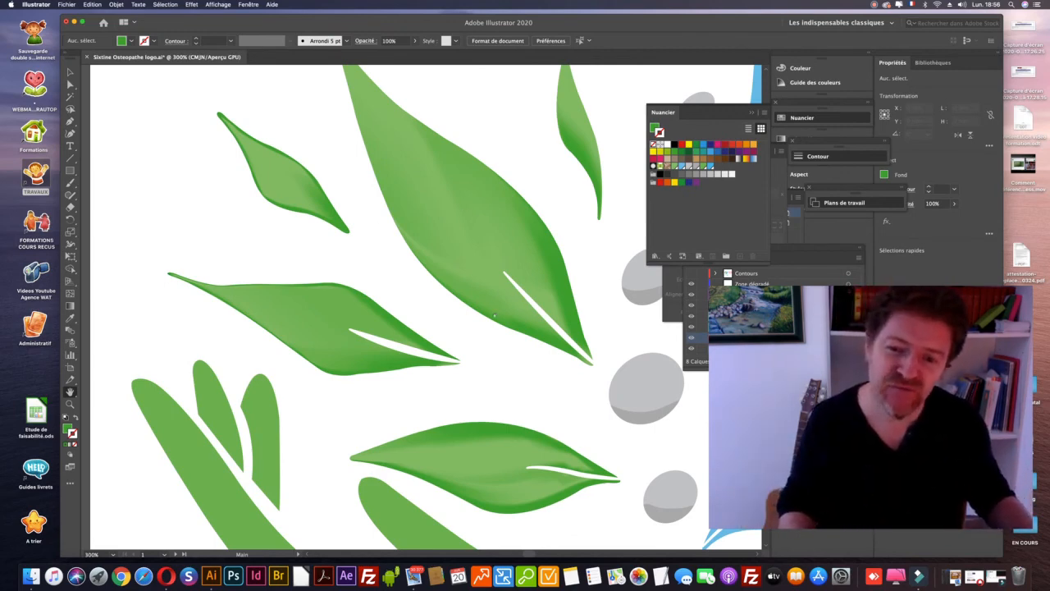
scroll(532, 432, down, 1)
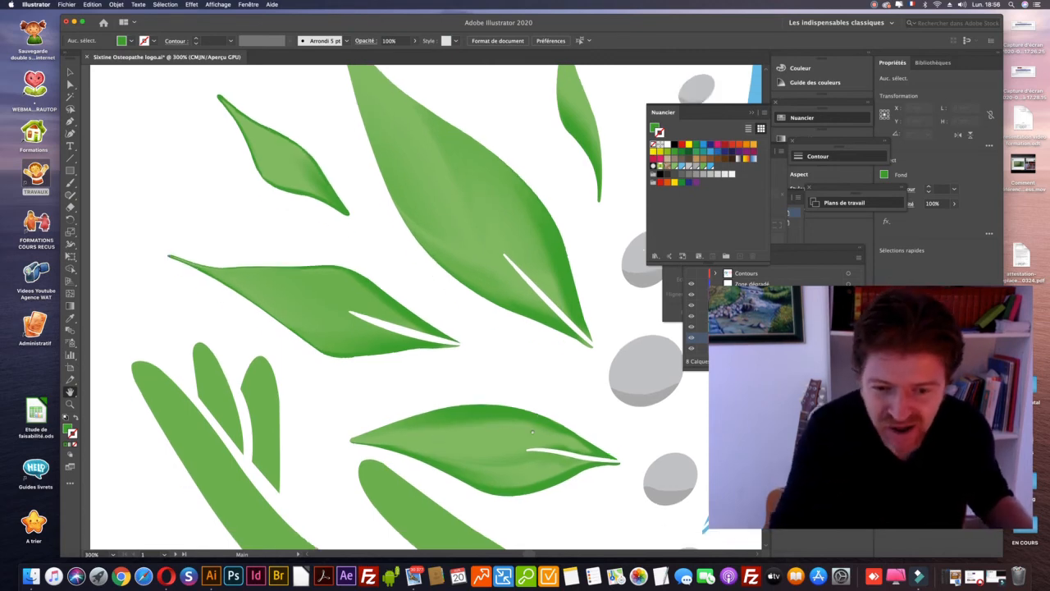
- Examine the lowest green leaf's shading up close and show its gradient mesh lines
key(z)
click(566, 454)
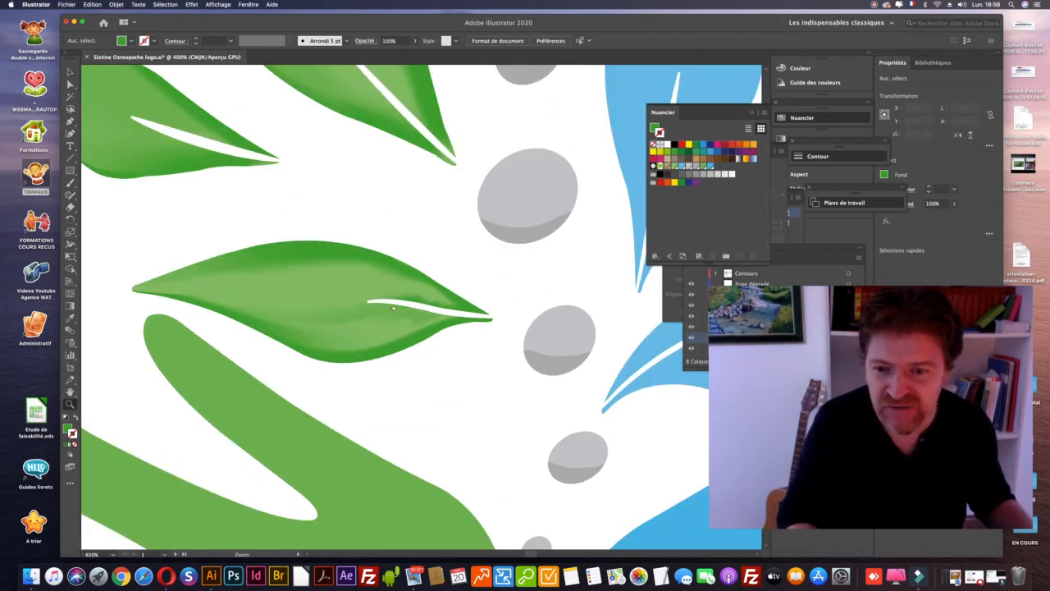
click(393, 307)
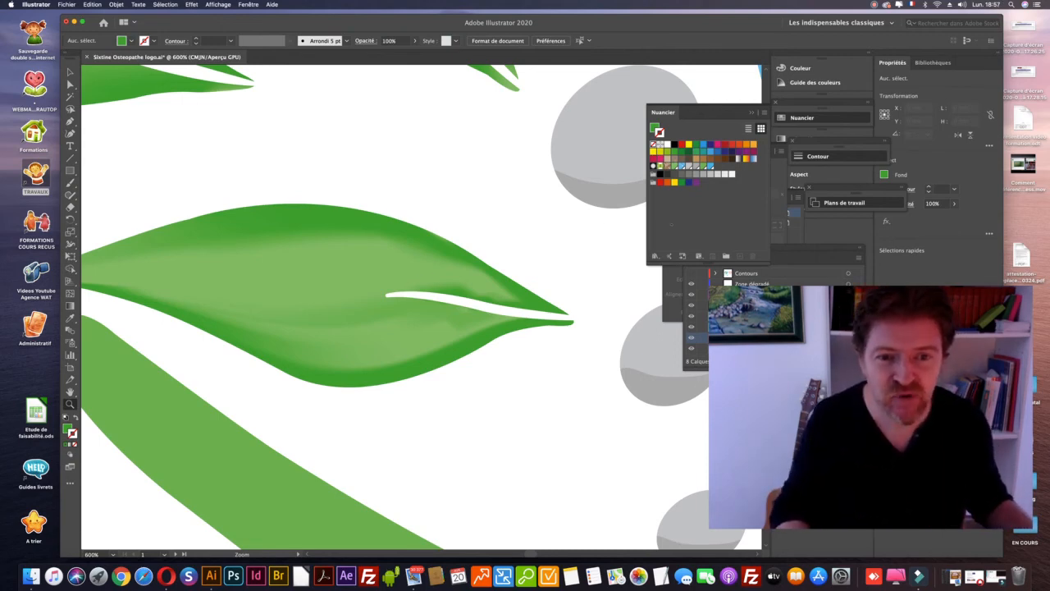
drag(639, 264, 636, 269)
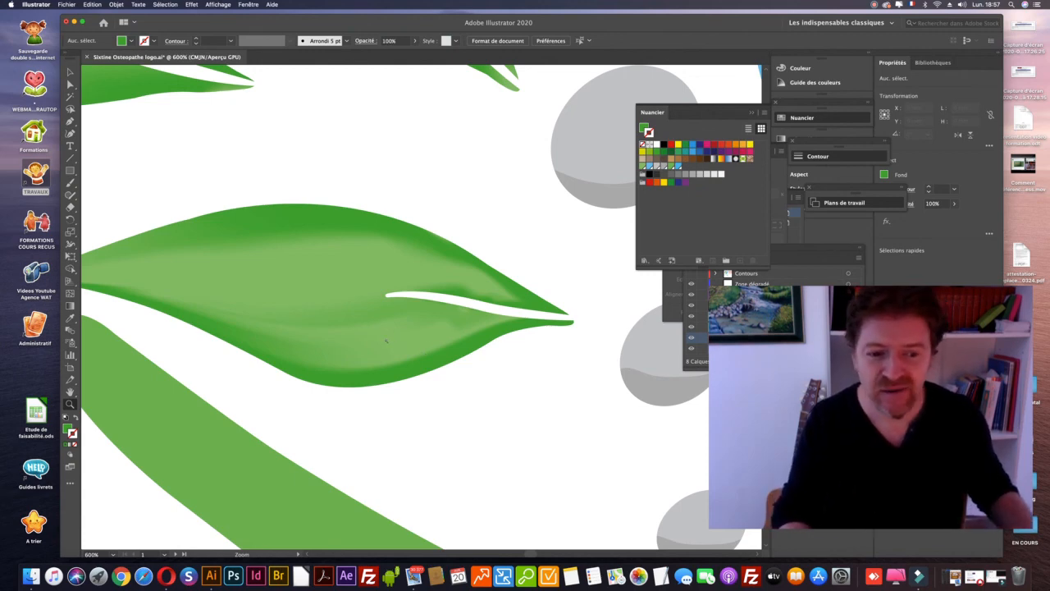
scroll(361, 310, left, 3)
key(a)
click(361, 310)
key(super+minus)
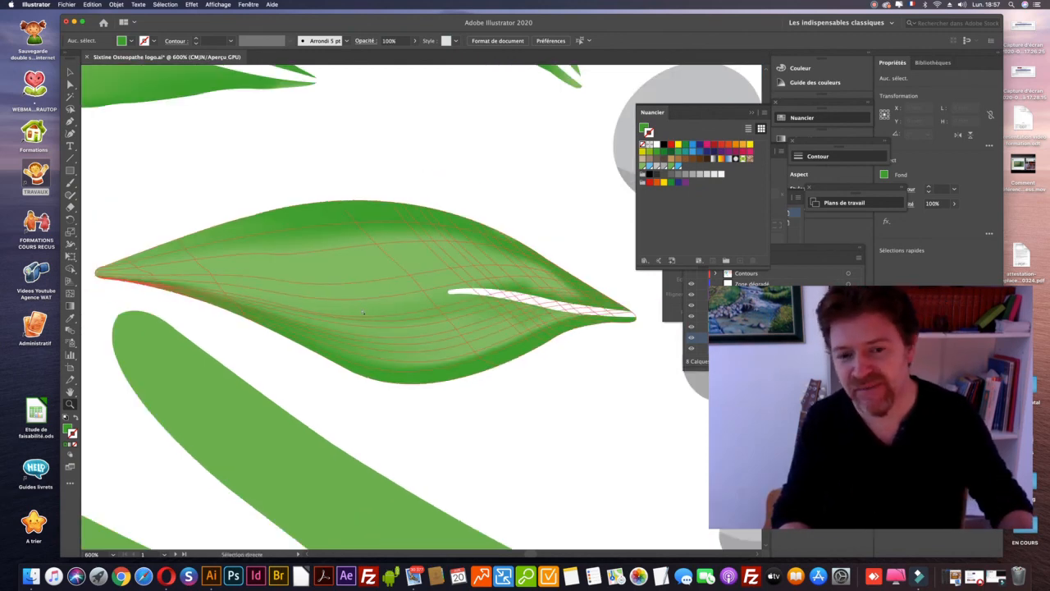
- Look over the whole logo, comparing the shaded green leaves with the flat blue half and the neighbouring artboards
key(super+minus)
key(space)
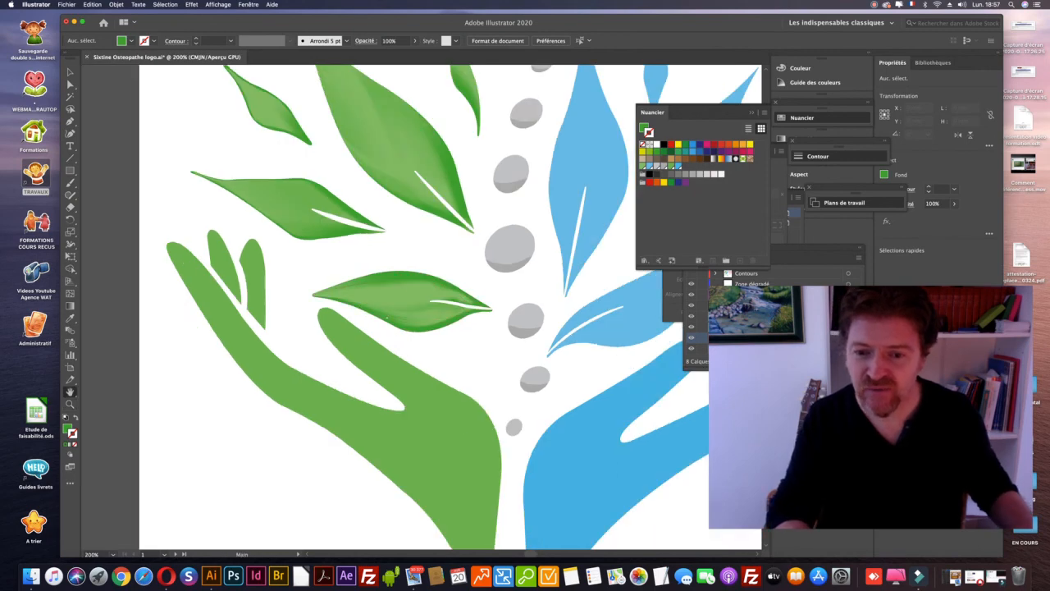
scroll(420, 308, right, 5)
key(v)
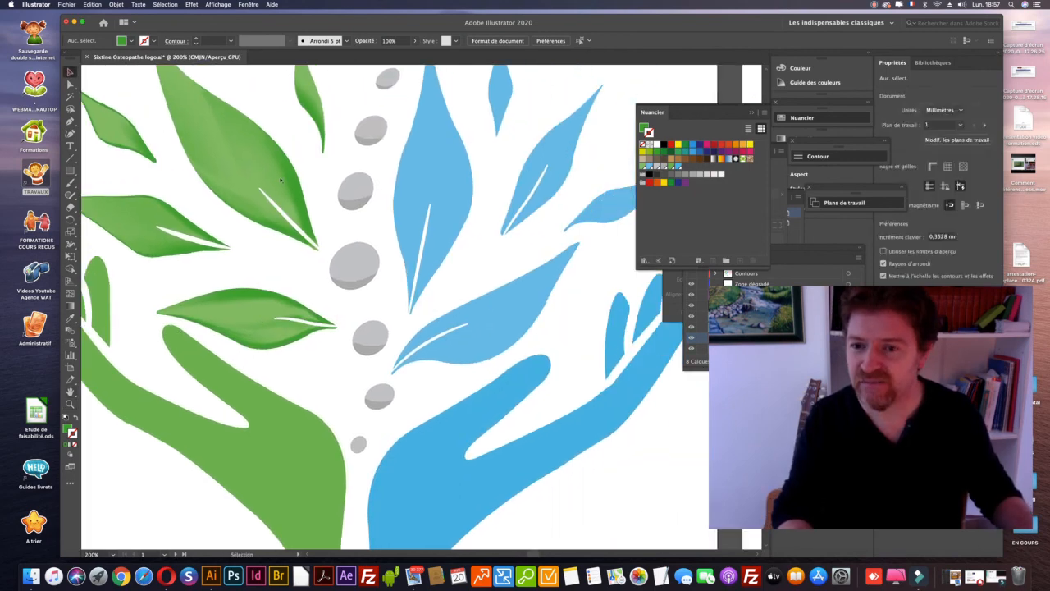
key(super+minus)
key(super+minus)
key(super+minus)
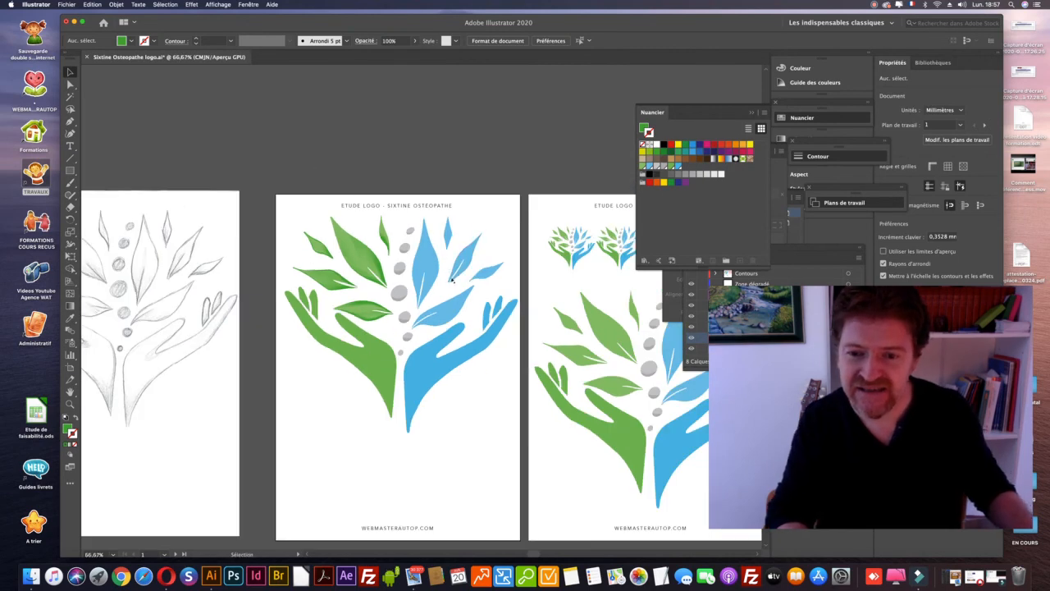
key(h)
drag(451, 285, 419, 292)
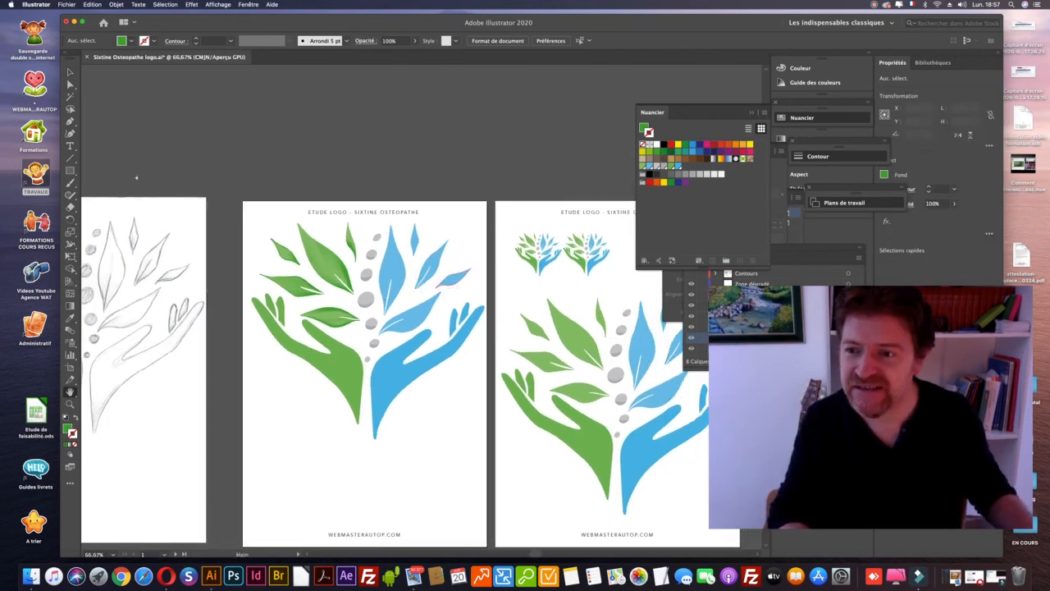
- Draw a rectangle about 99 × 219 mm around the logo's blue half, with no fill and a red stroke
key(m)
drag(371, 210, 486, 465)
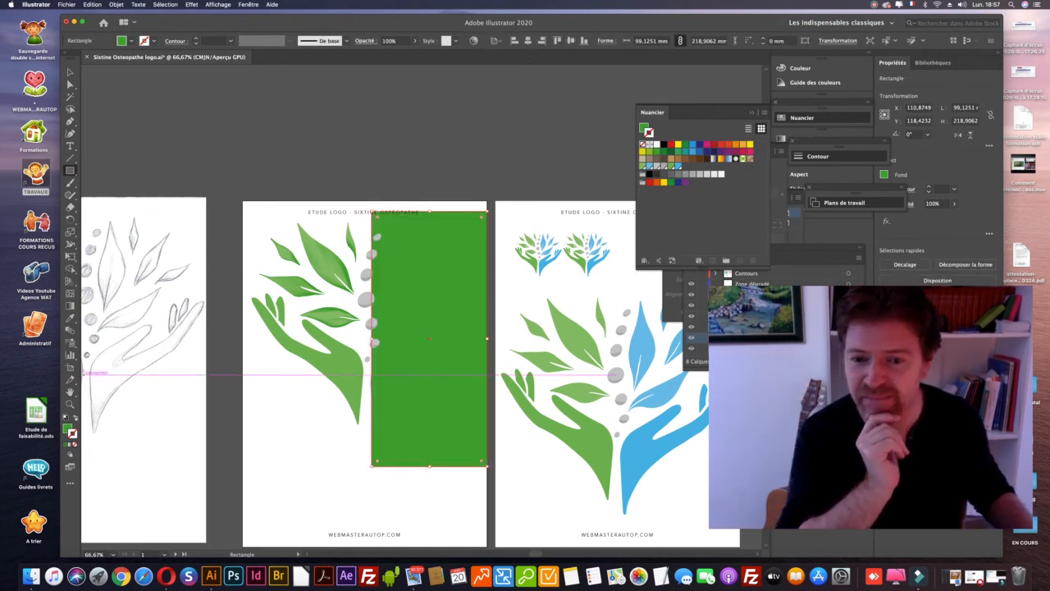
key(shift+x)
click(671, 144)
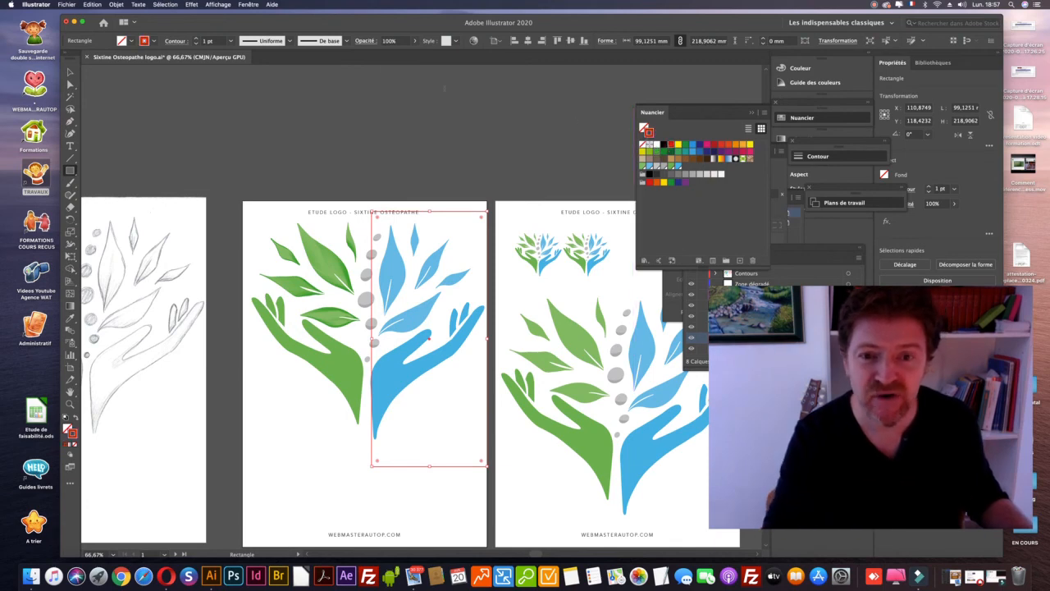
- Set the red rectangle's stroke weight to 8 pt
click(208, 41)
key(Up)
key(Up)
key(Up)
key(Up)
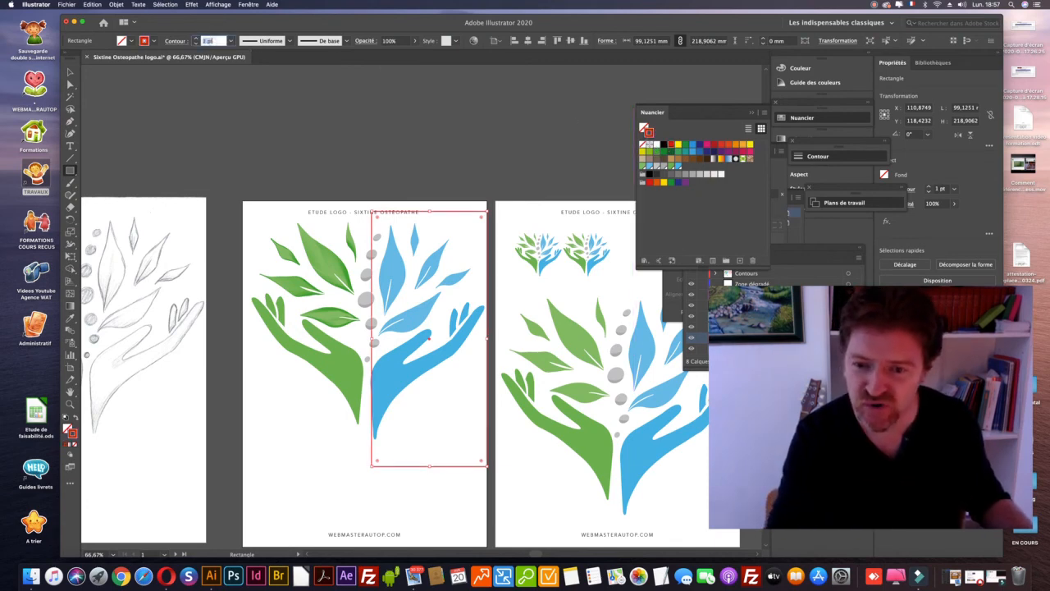
key(Up)
key(Up)
key(Up)
key(v)
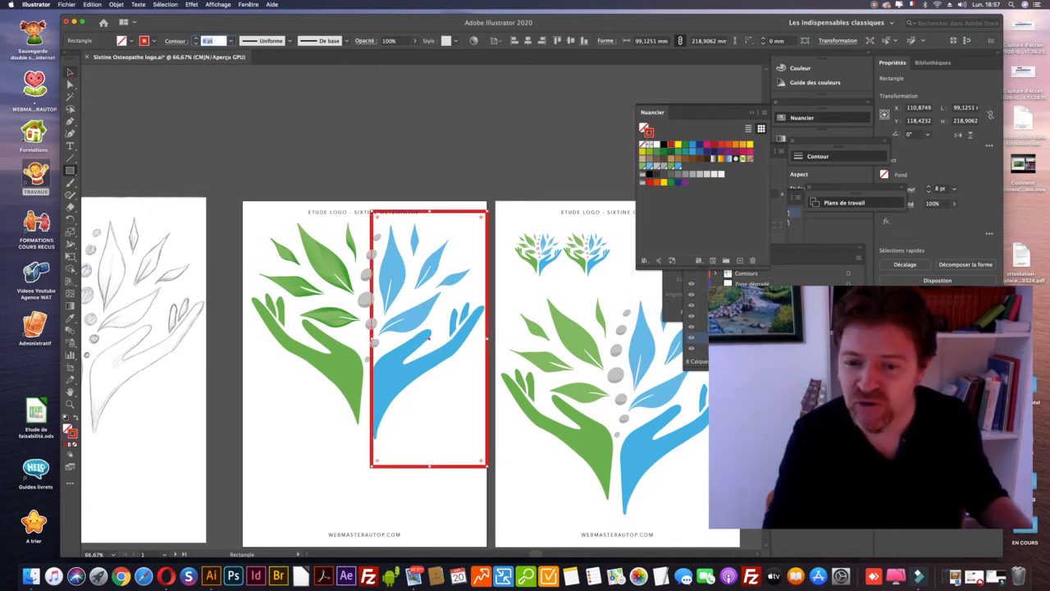
- Refit the red frame around the blue half to about 103 × 214 mm and delete it
drag(372, 338, 366, 338)
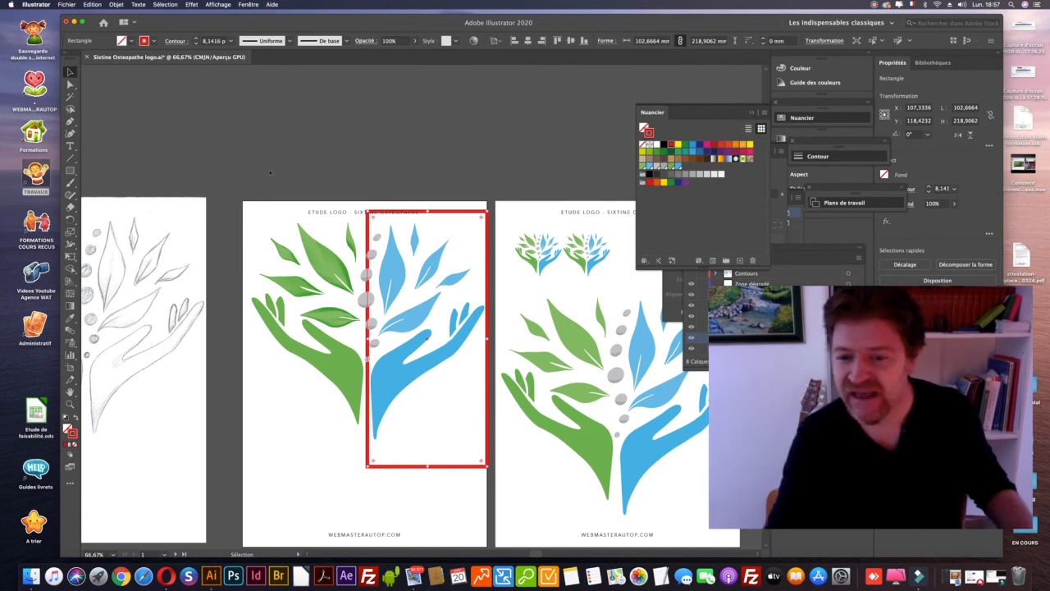
drag(426, 467, 427, 459)
mouse_move(488, 380)
mouse_down()
mouse_move(356, 351)
mouse_move(486, 368)
mouse_up()
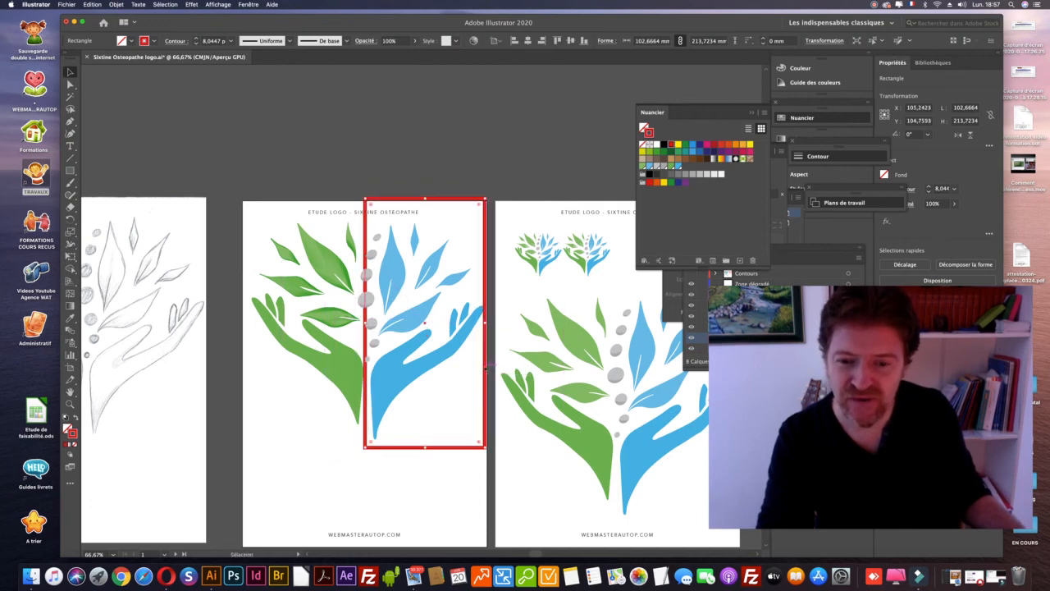
key(Delete)
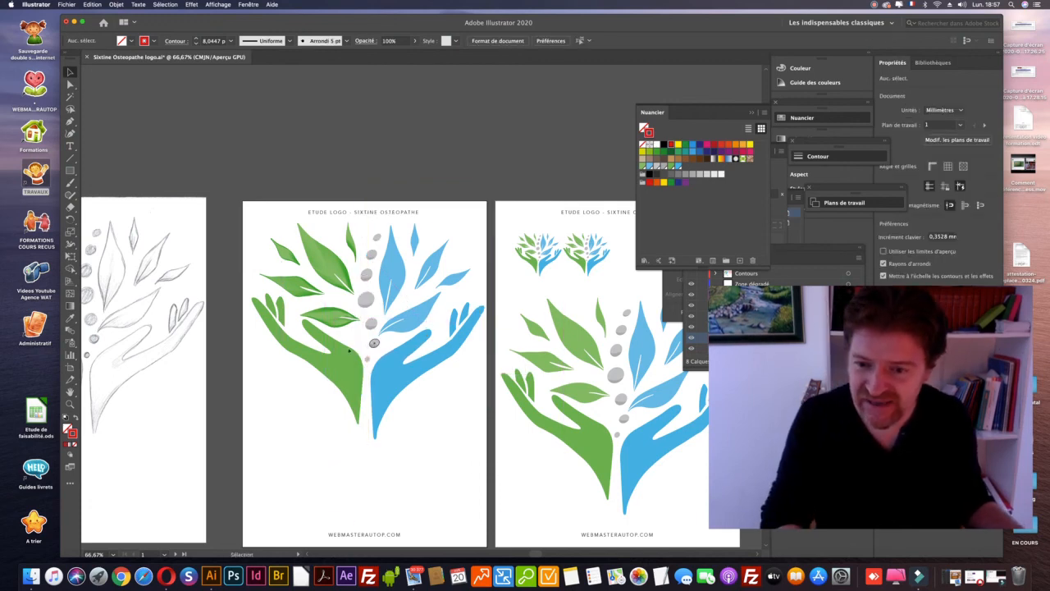
- Inspect the logo's shaded green leaves beside the flat blue leaves and grey stones at a closer view
key(z)
click(331, 346)
click(374, 295)
key(h)
drag(476, 297, 320, 337)
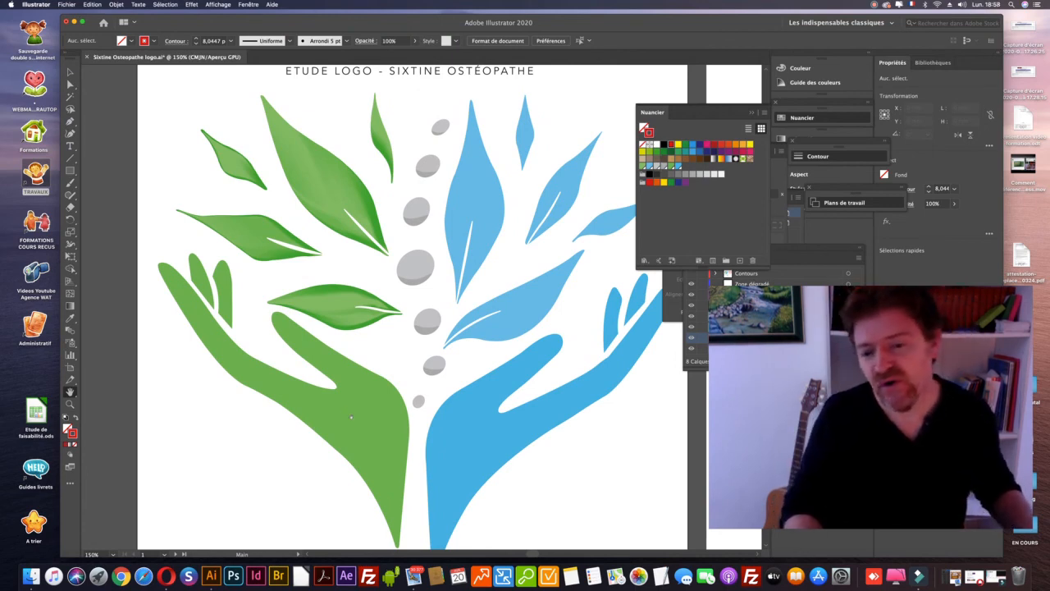
- Compare the shaded logo with the pencil sketch and the flat version on the adjacent artboards, and return to the shaded logo
key(super+minus)
key(super+minus)
key(super+minus)
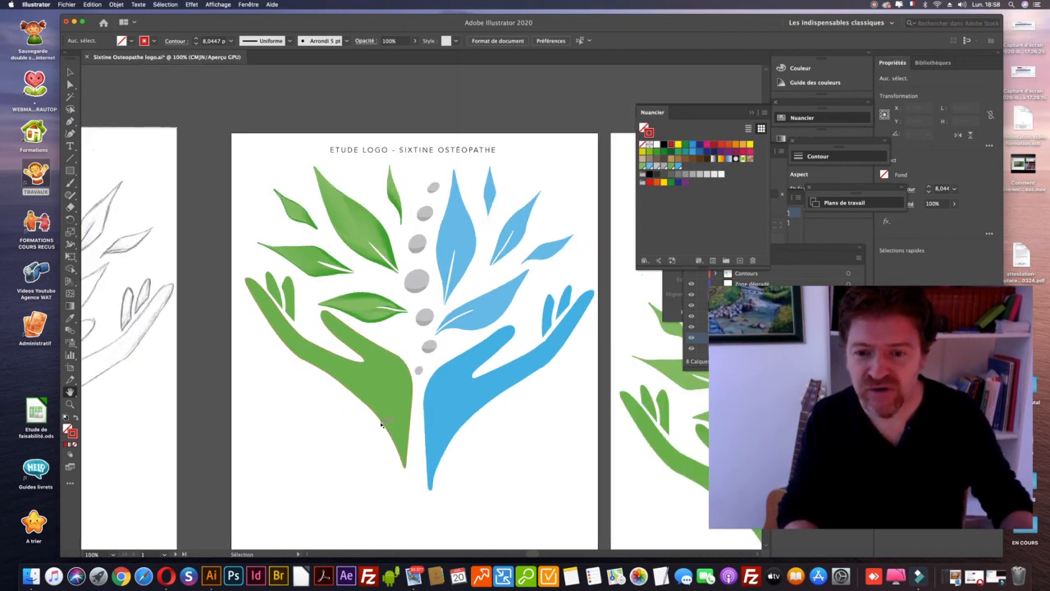
drag(441, 339, 407, 357)
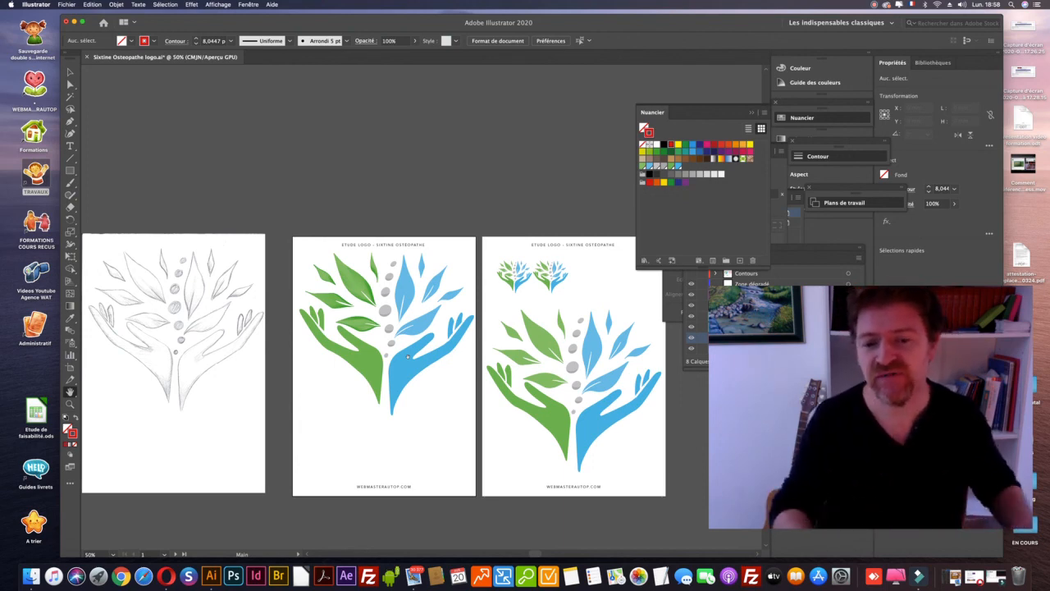
key(z)
click(395, 284)
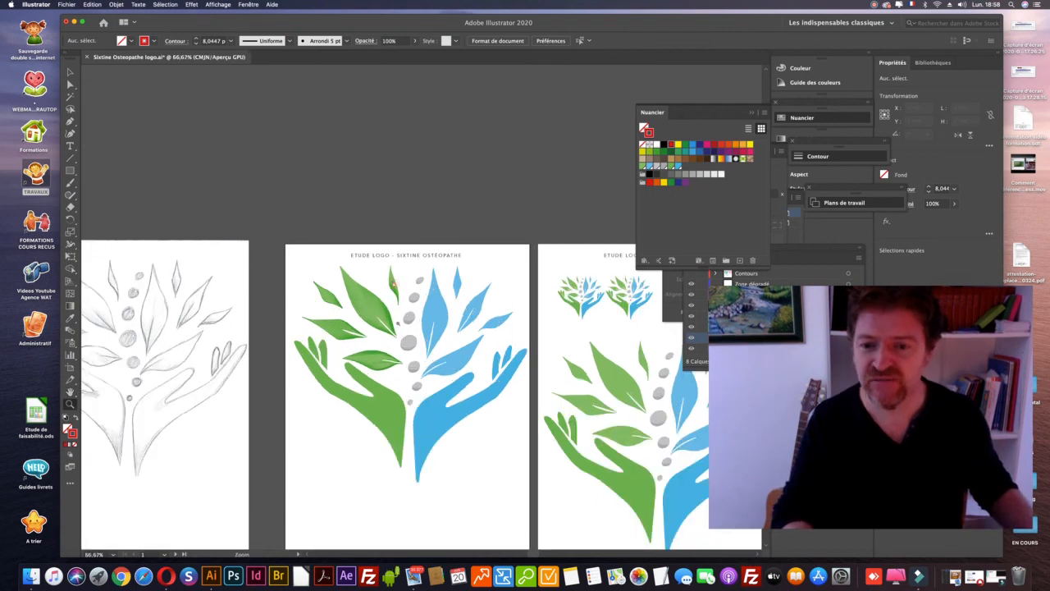
click(403, 339)
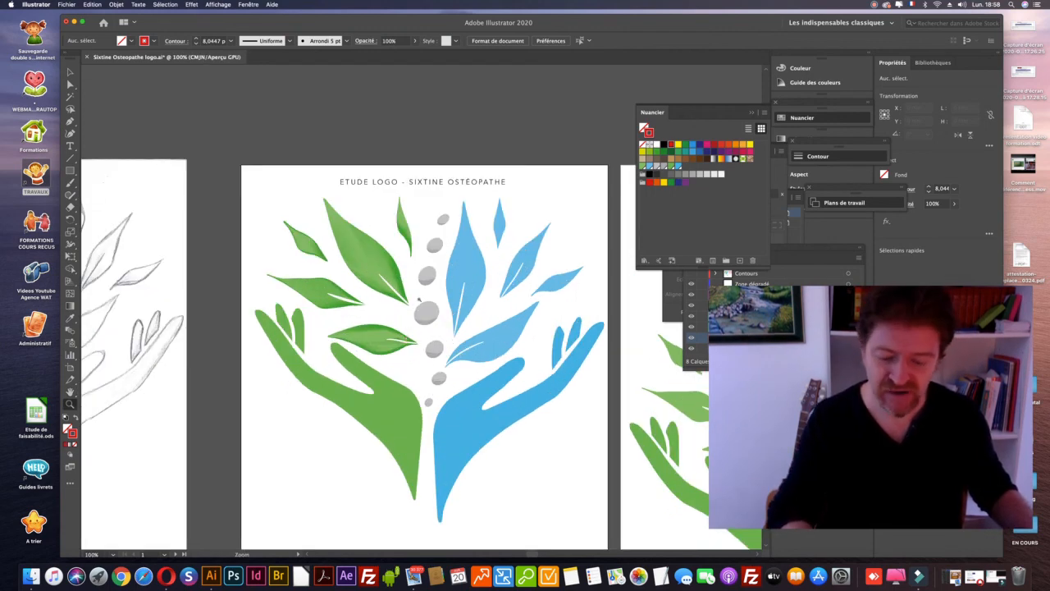
key(h)
drag(437, 292, 408, 297)
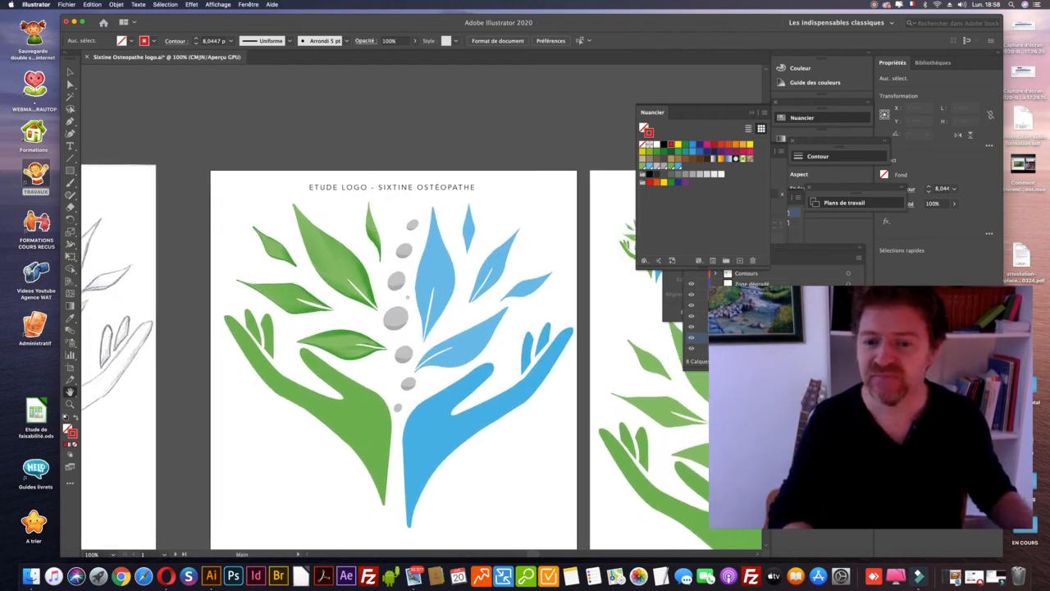